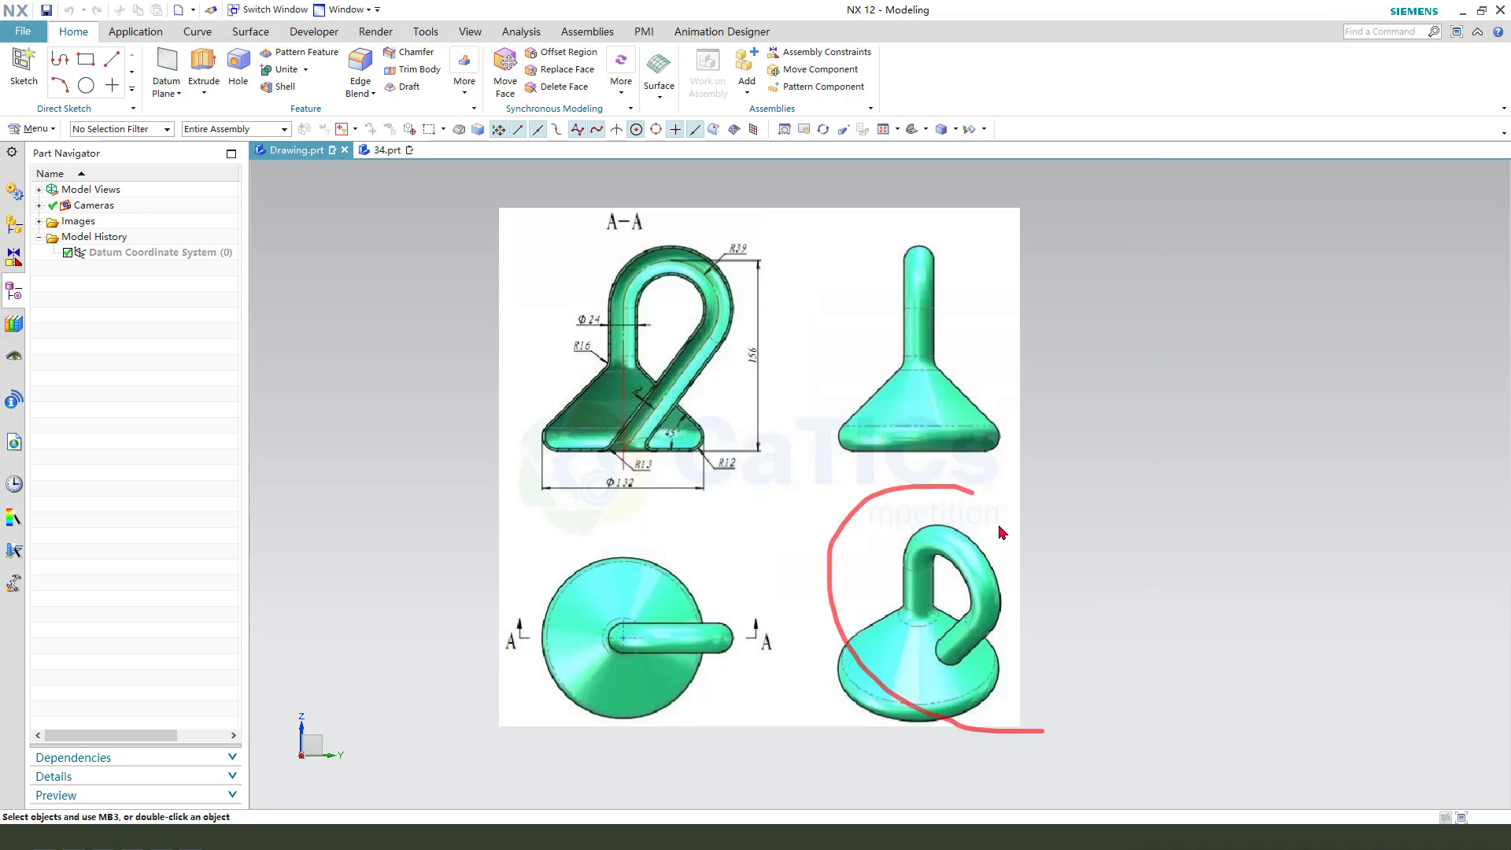
- Switch to the empty 34.prt part and start a Revolve feature
{"action": "left_click_drag", "start_coordinate": [869, 405], "coordinate": [868, 259]}
{"action": "left_click_drag", "start_coordinate": [826, 24], "coordinate": [927, 22]}
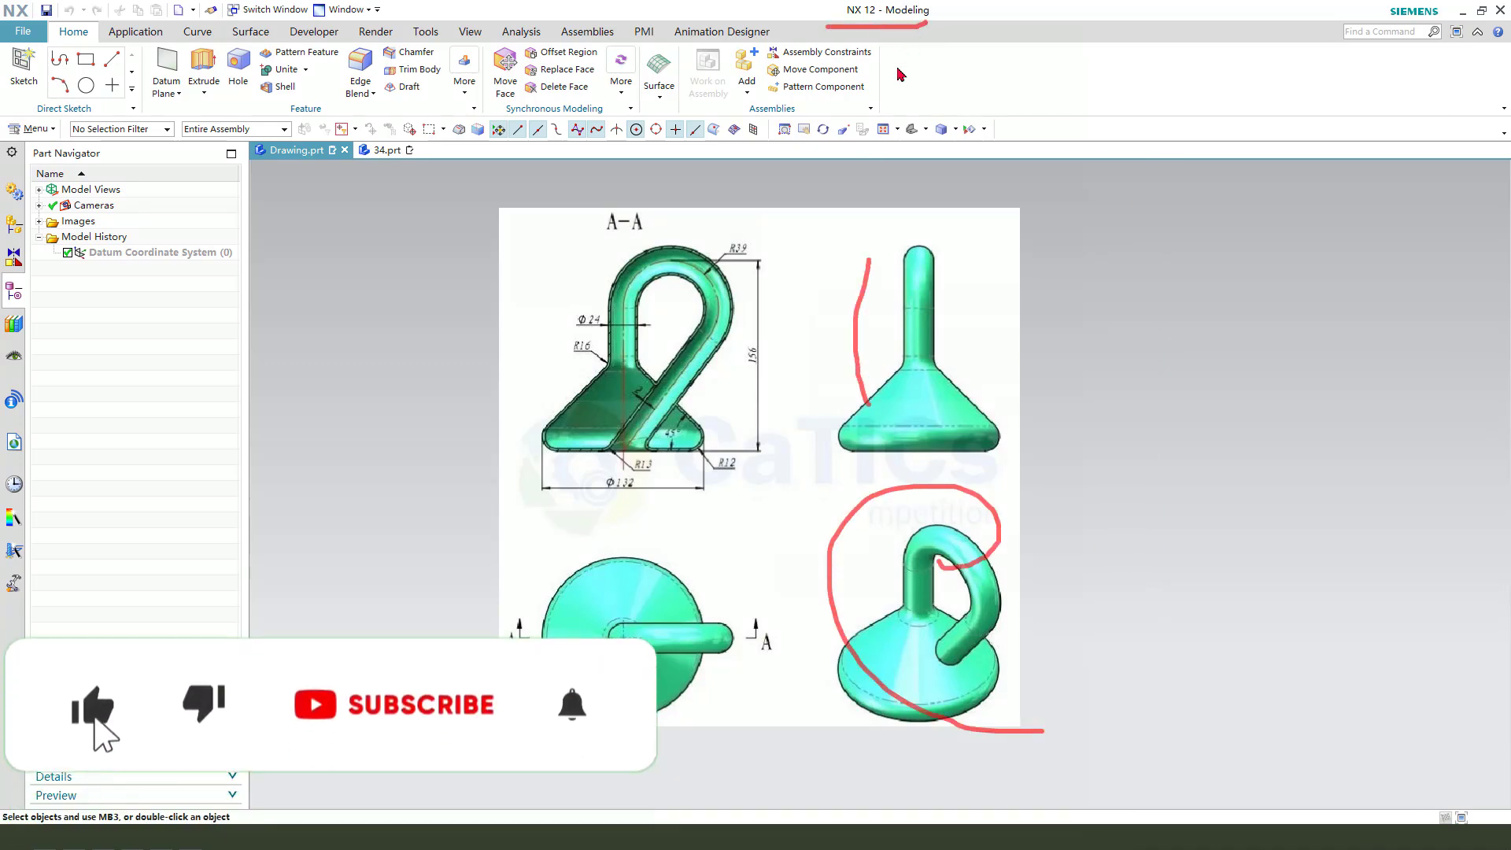
{"action": "mouse_move", "coordinate": [564, 229]}
{"action": "left_mouse_down"}
{"action": "mouse_move", "coordinate": [743, 236]}
{"action": "mouse_move", "coordinate": [720, 487]}
{"action": "left_mouse_up"}
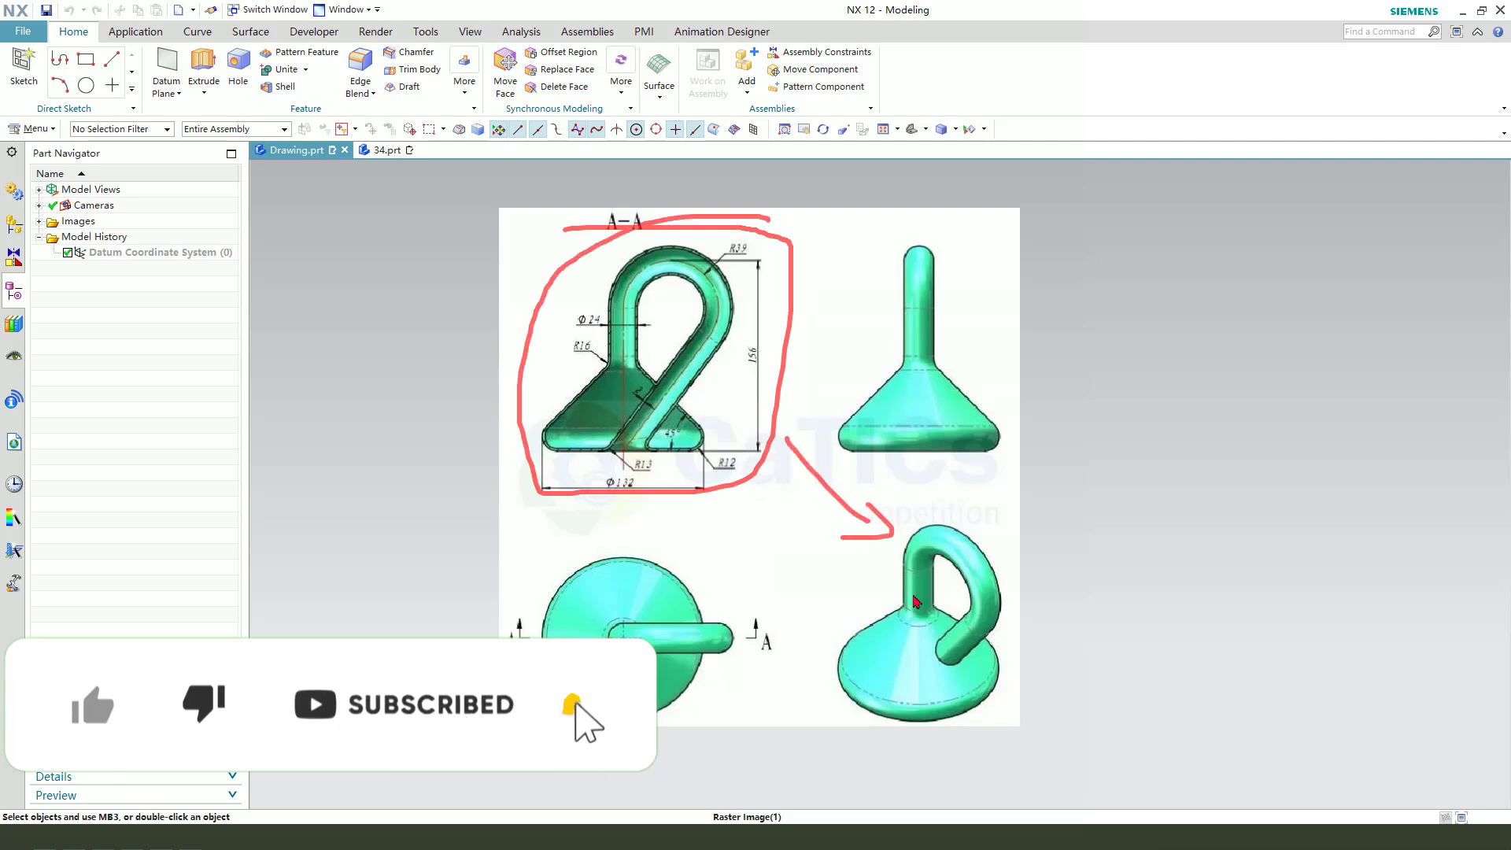
{"action": "key", "text": "Escape"}
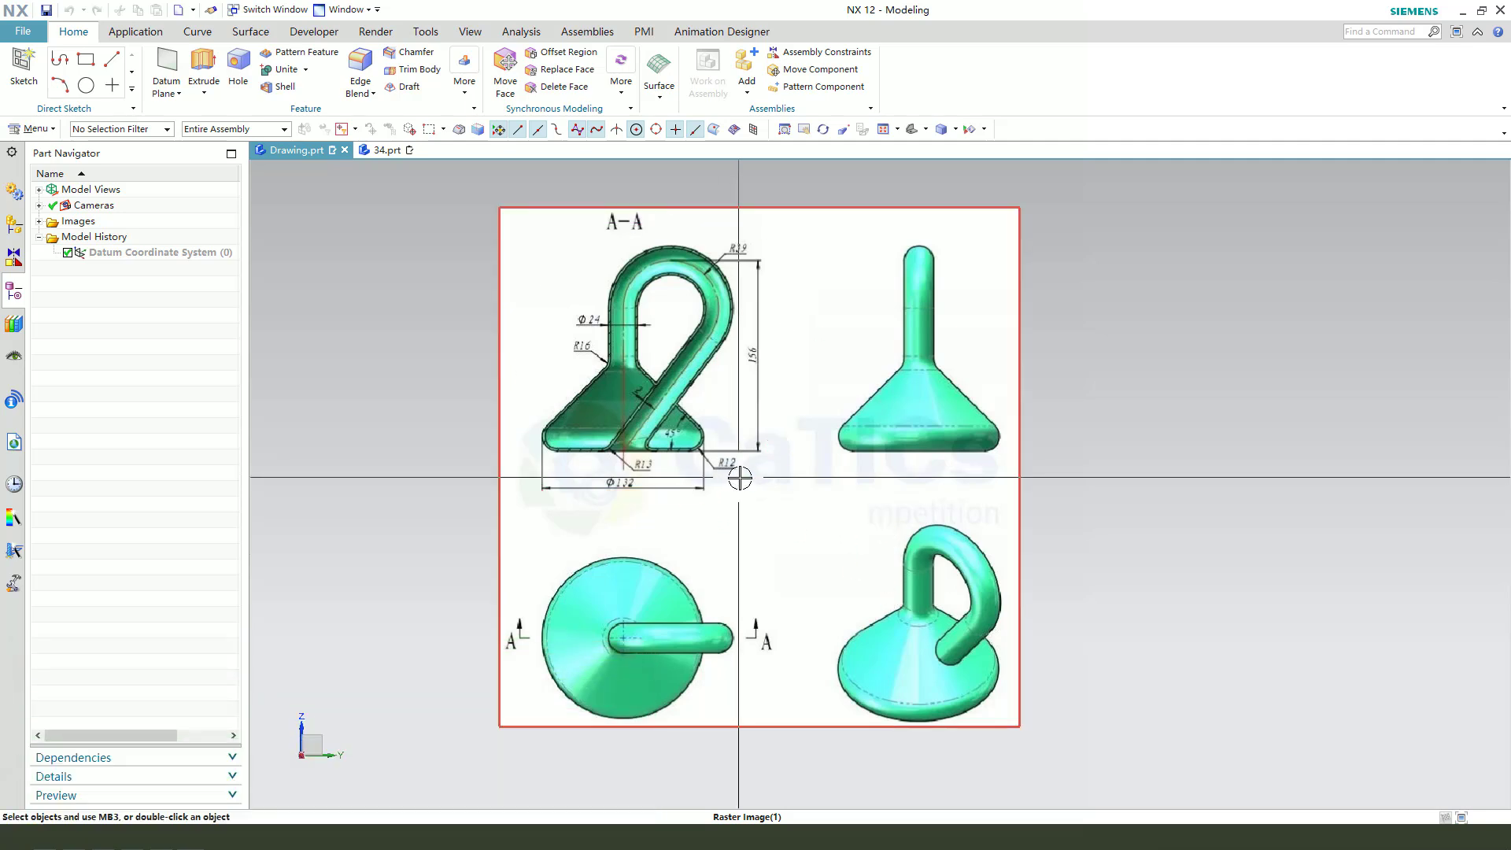
{"action": "left_click", "coordinate": [385, 150]}
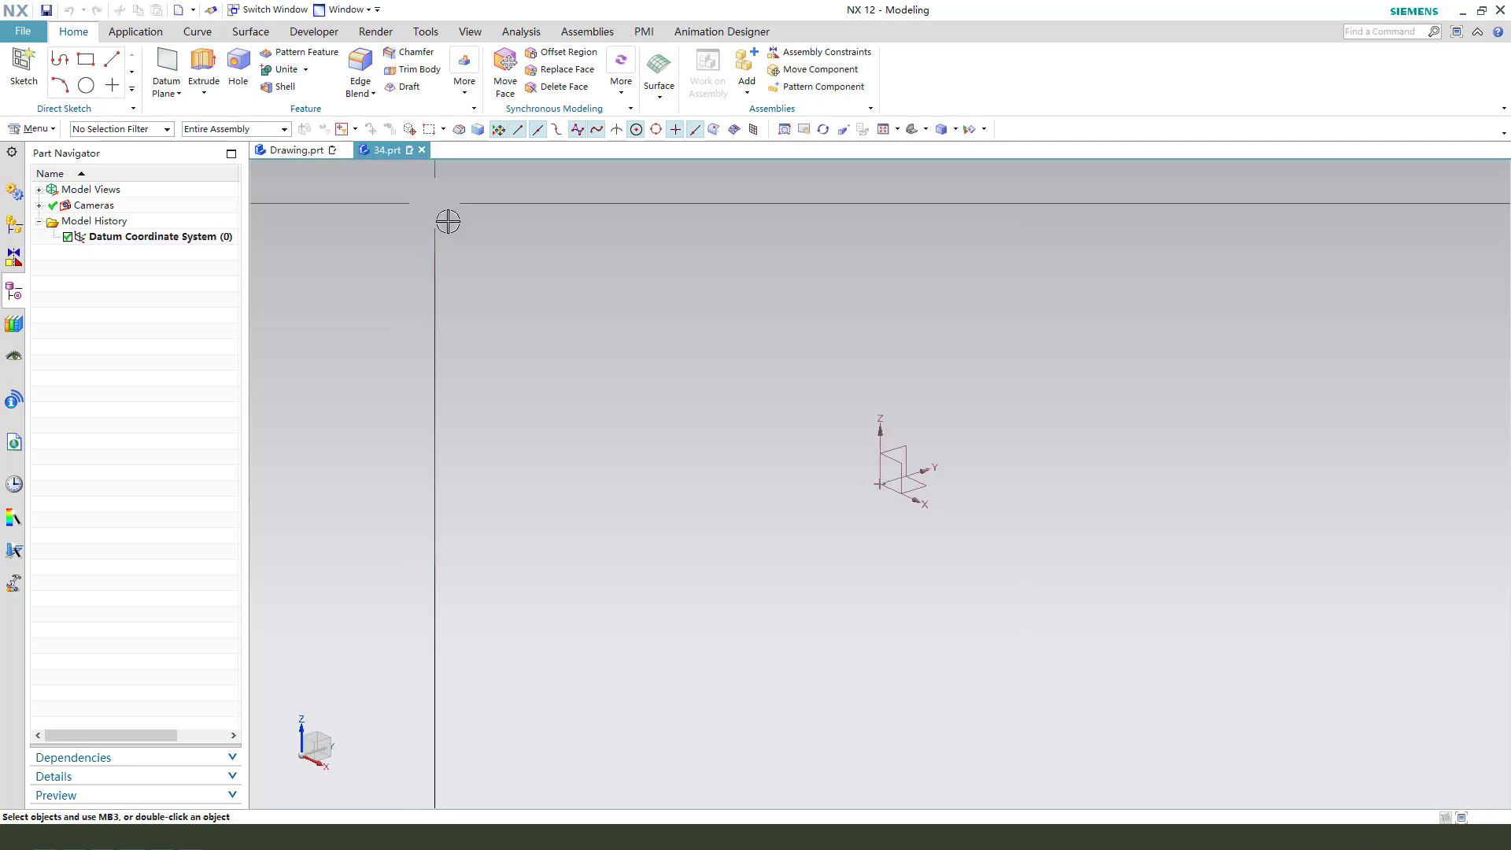
{"action": "left_click", "coordinate": [204, 93]}
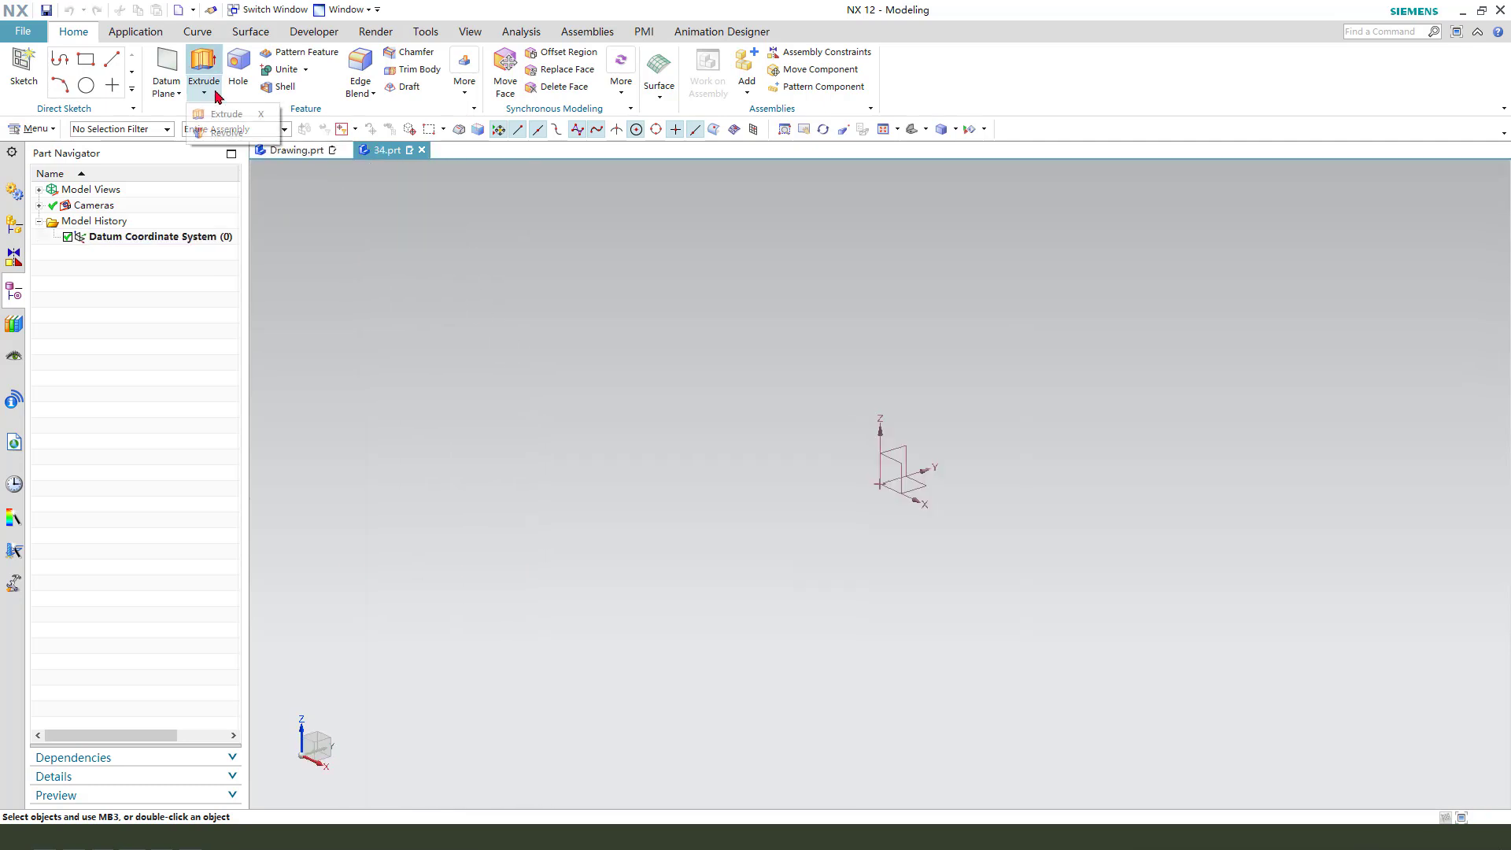
{"action": "left_click", "coordinate": [225, 133]}
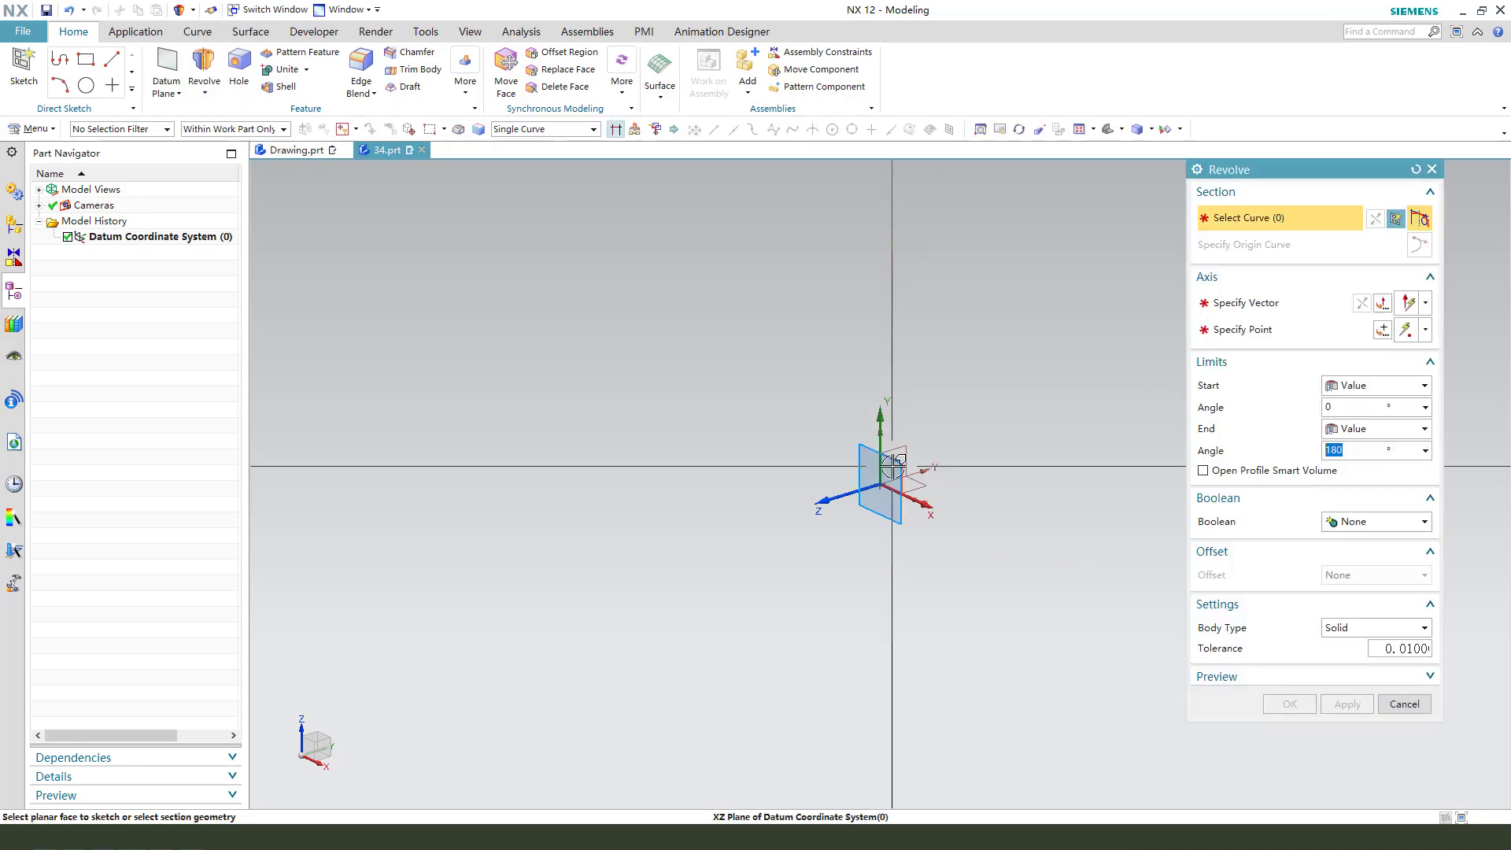
- On the XZ plane, sketch an open profile: horizontal line, arc, slanted line, vertical line
{"action": "left_click", "coordinate": [893, 466]}
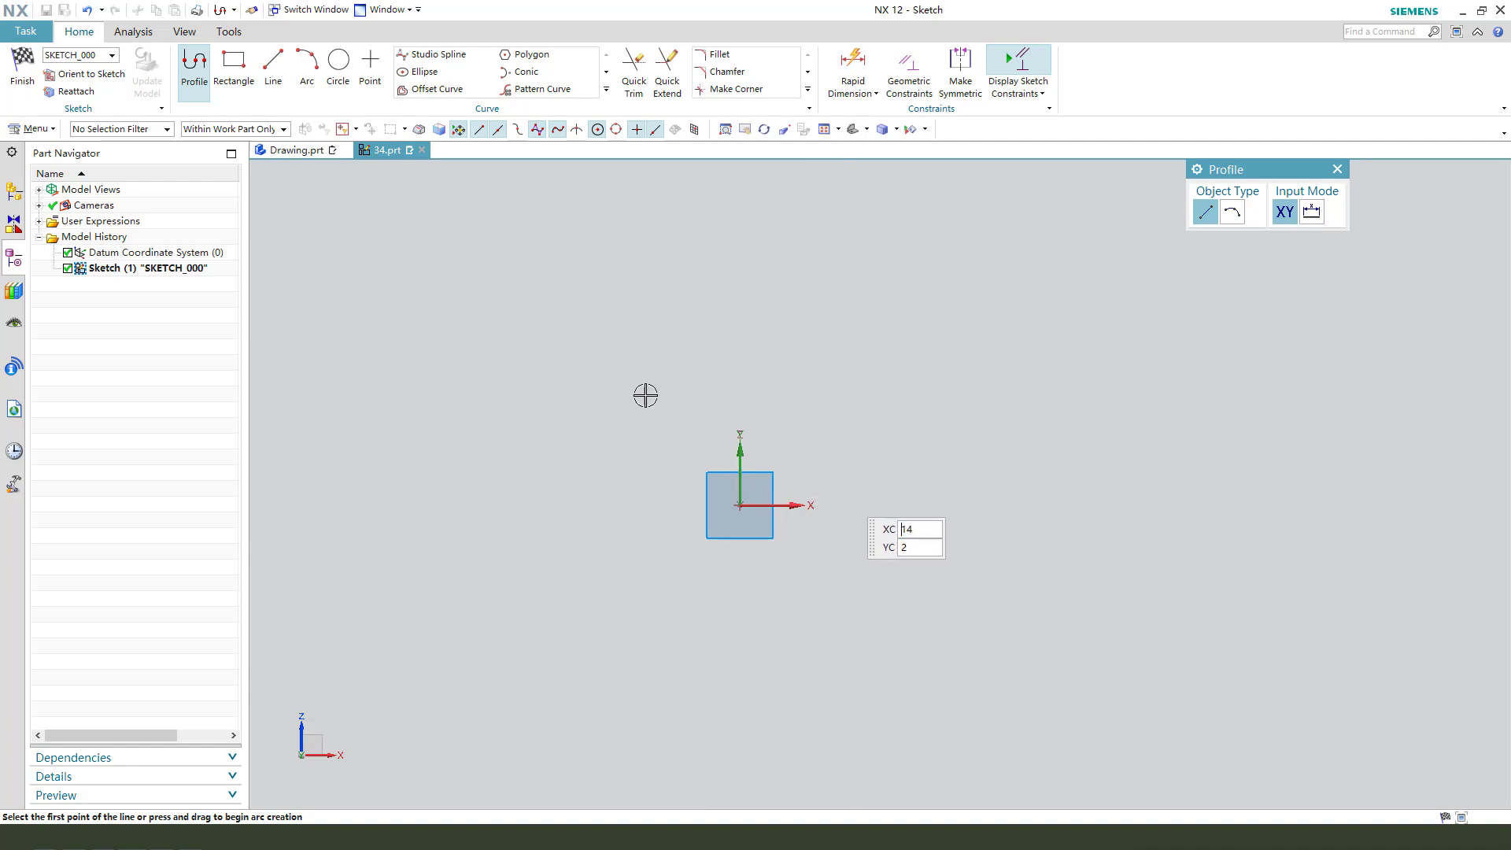
{"action": "left_click", "coordinate": [740, 501]}
{"action": "left_click", "coordinate": [994, 505]}
{"action": "left_click", "coordinate": [1232, 212]}
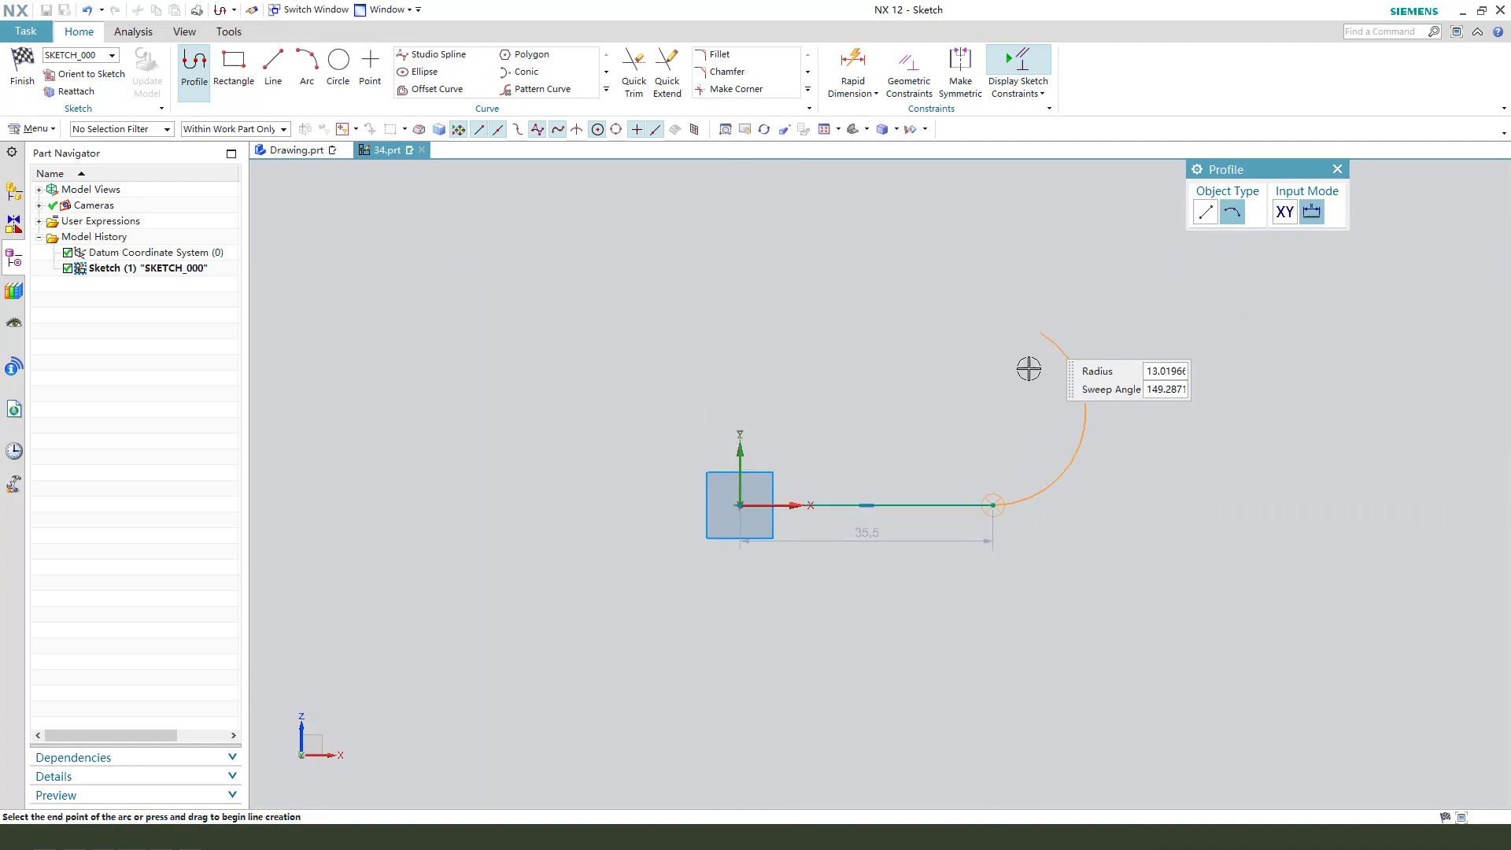
{"action": "left_click", "coordinate": [1029, 378]}
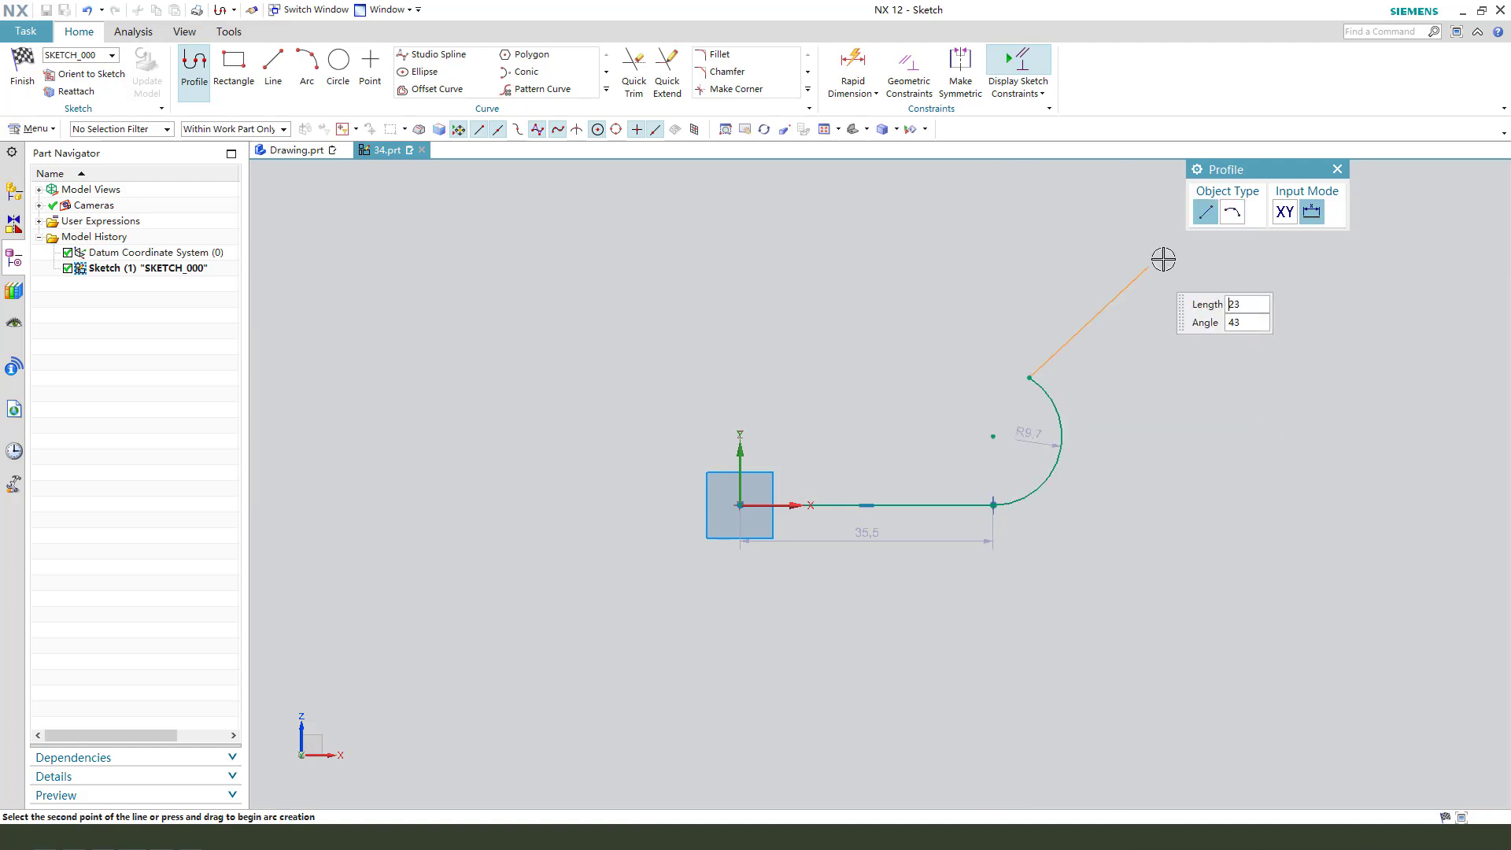
{"action": "left_click", "coordinate": [797, 237]}
{"action": "scroll", "coordinate": [767, 471], "scroll_direction": "down", "scroll_amount": 2}
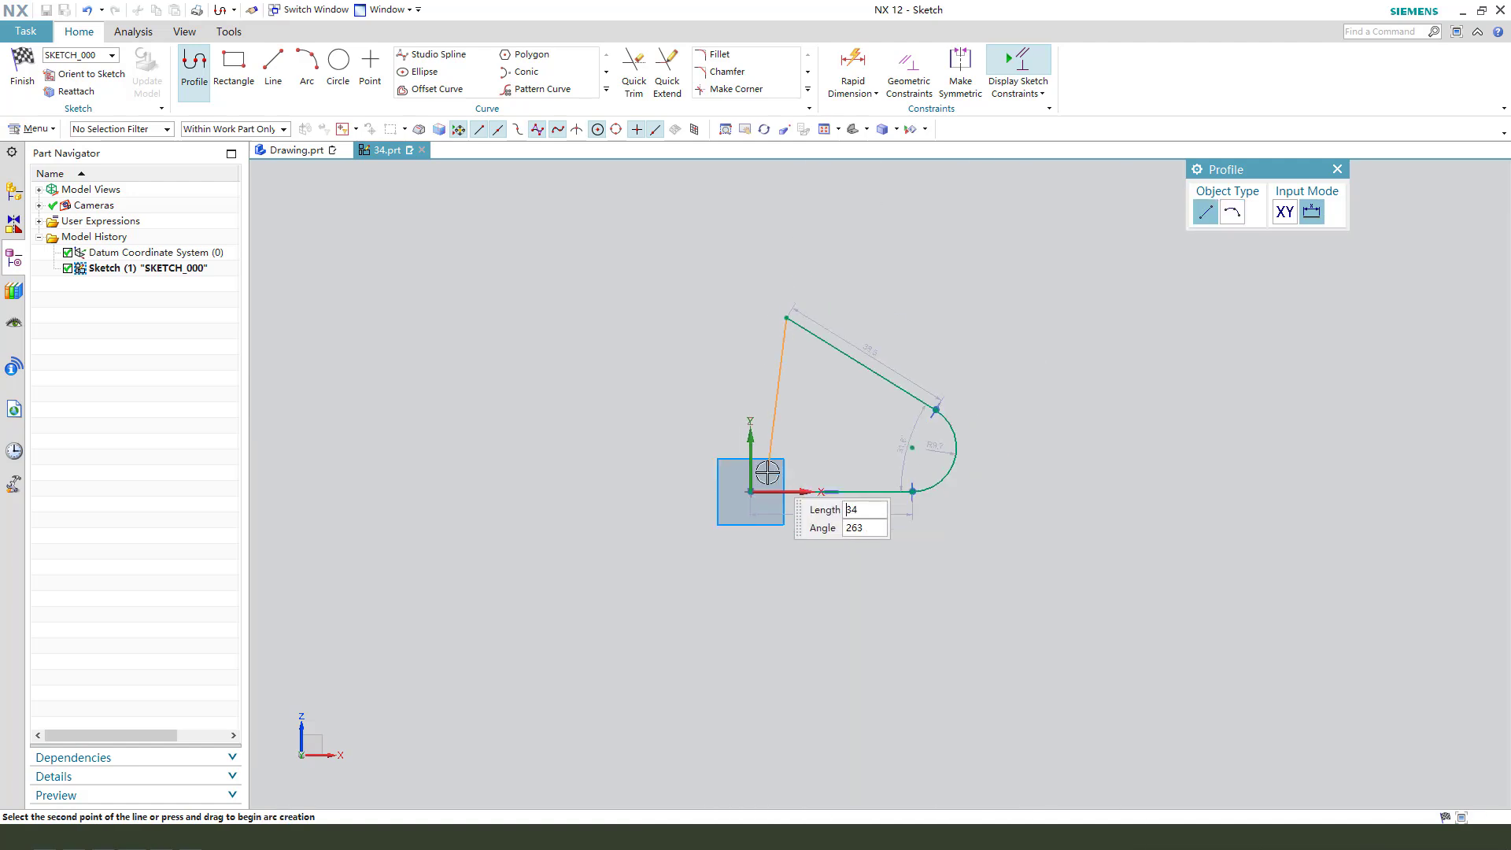
{"action": "scroll", "coordinate": [768, 473], "scroll_direction": "down", "scroll_amount": 2}
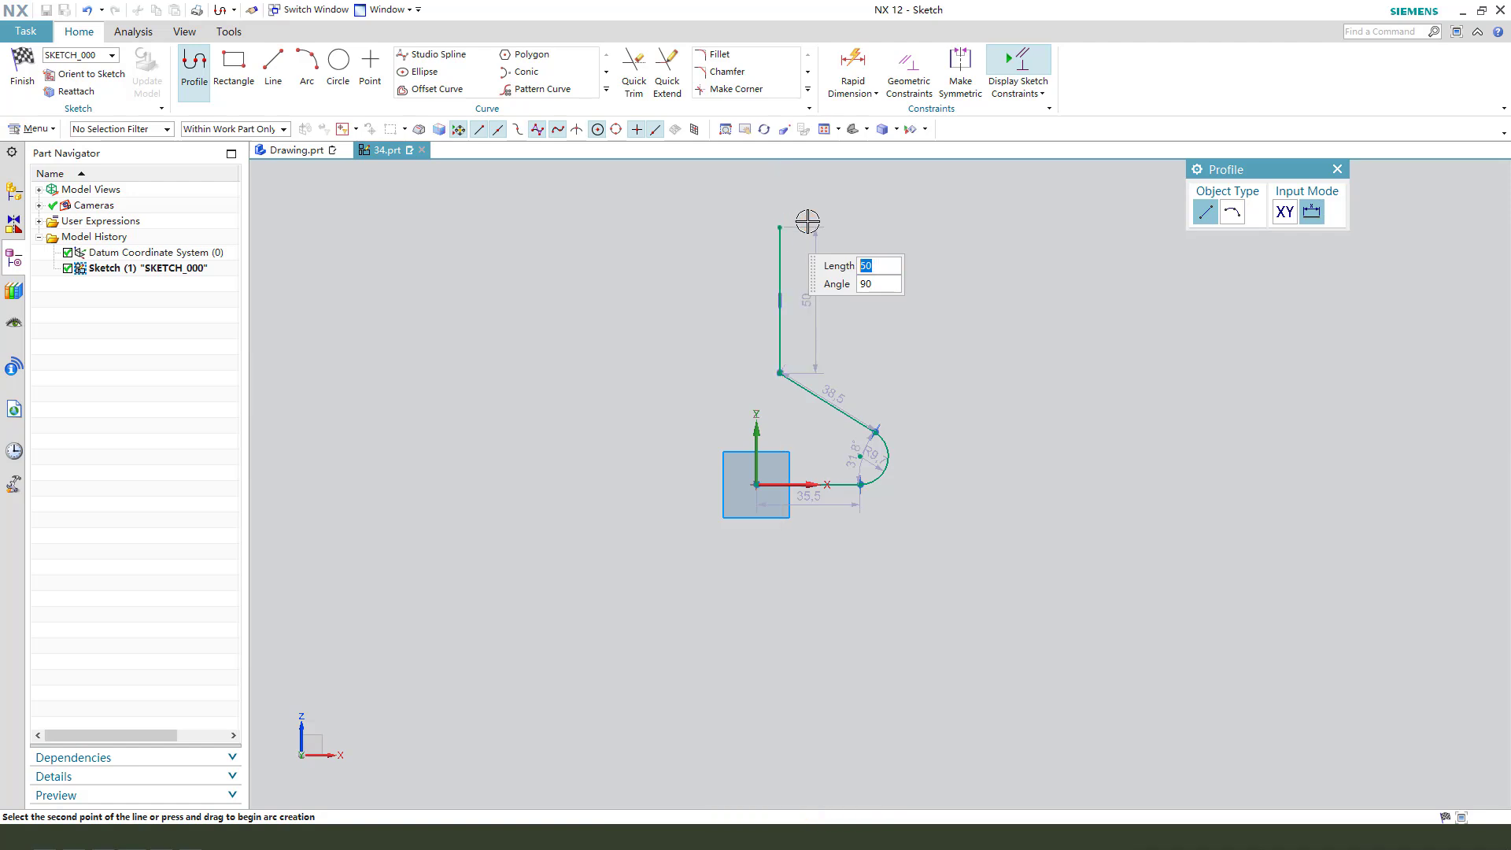
{"action": "left_click", "coordinate": [806, 224]}
- Dimension the profile arc's radius to 12
{"action": "key", "text": "Escape"}
{"action": "key", "text": "d"}
{"action": "scroll", "coordinate": [874, 493], "scroll_direction": "up", "scroll_amount": 2}
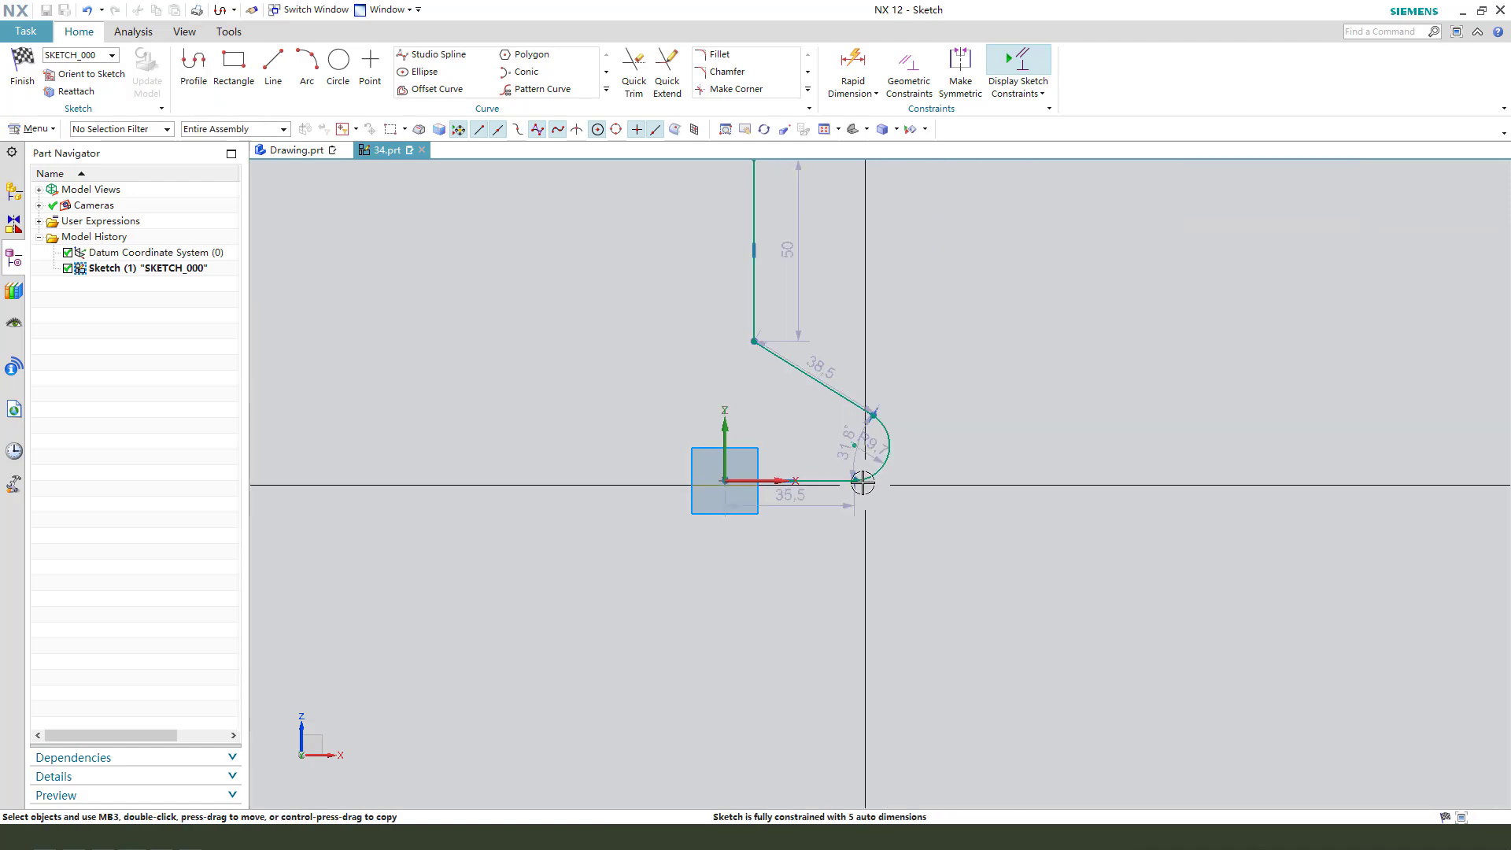
{"action": "left_click", "coordinate": [874, 435]}
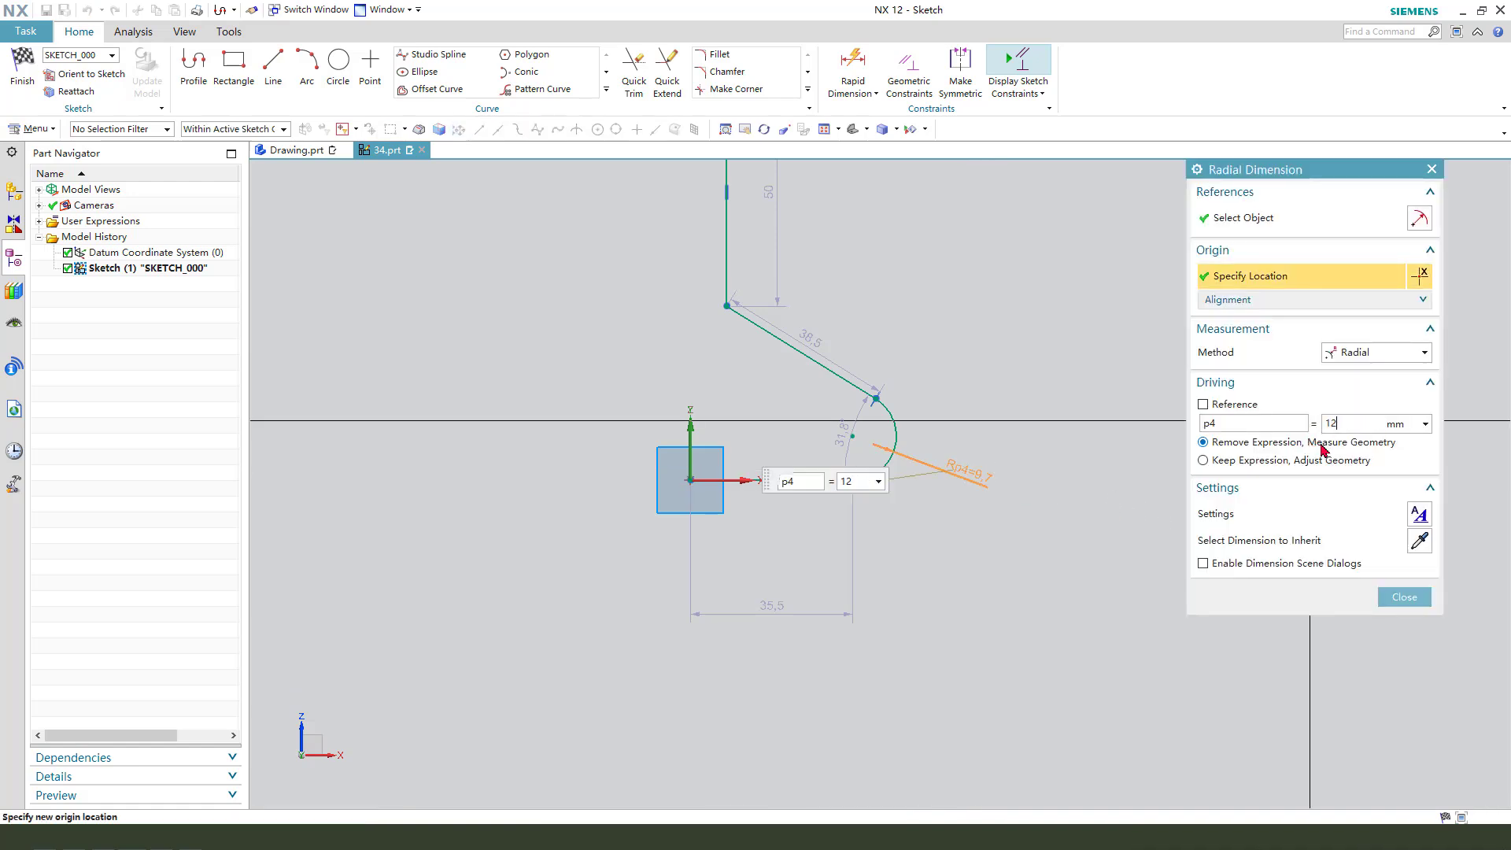
{"action": "key", "text": "Return"}
{"action": "key", "text": "Escape"}
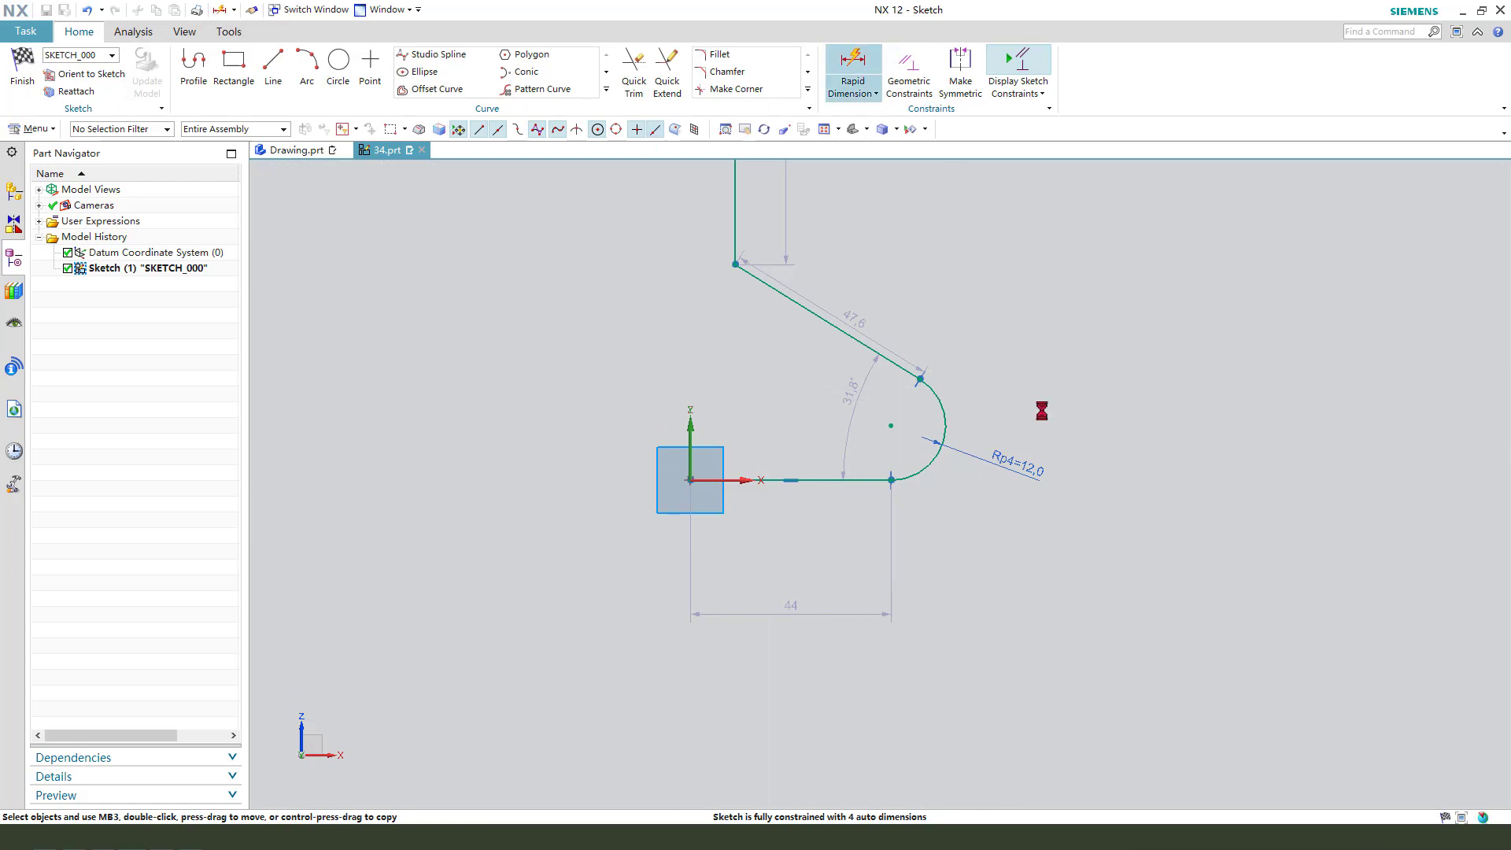
- Add a horizontal width dimension of 132/2 from the origin to the arc centre
{"action": "left_click", "coordinate": [1366, 397]}
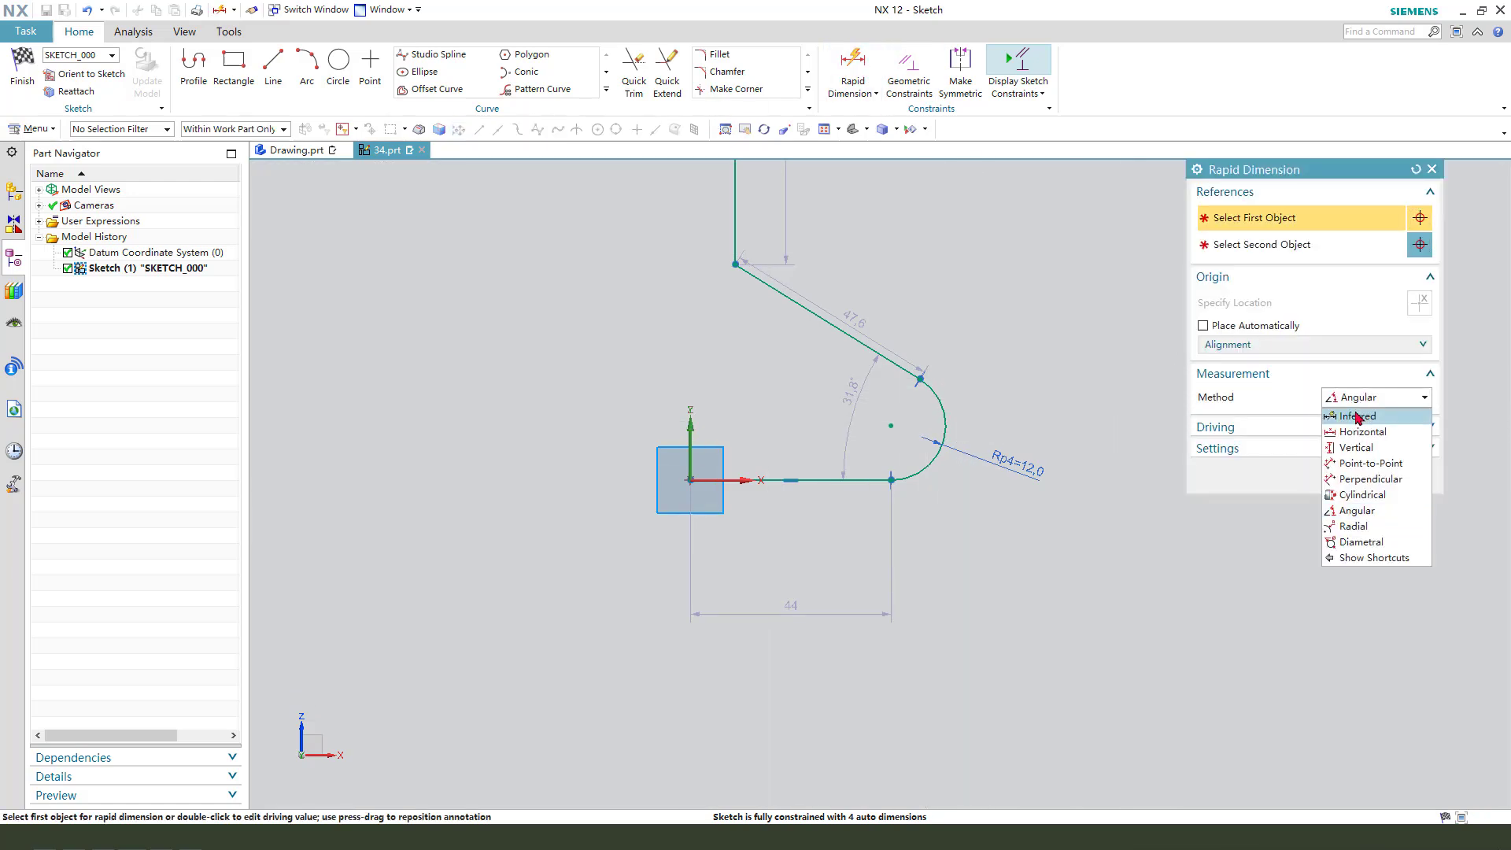
{"action": "left_click", "coordinate": [1358, 417]}
{"action": "left_click", "coordinate": [944, 426]}
{"action": "left_click", "coordinate": [690, 429]}
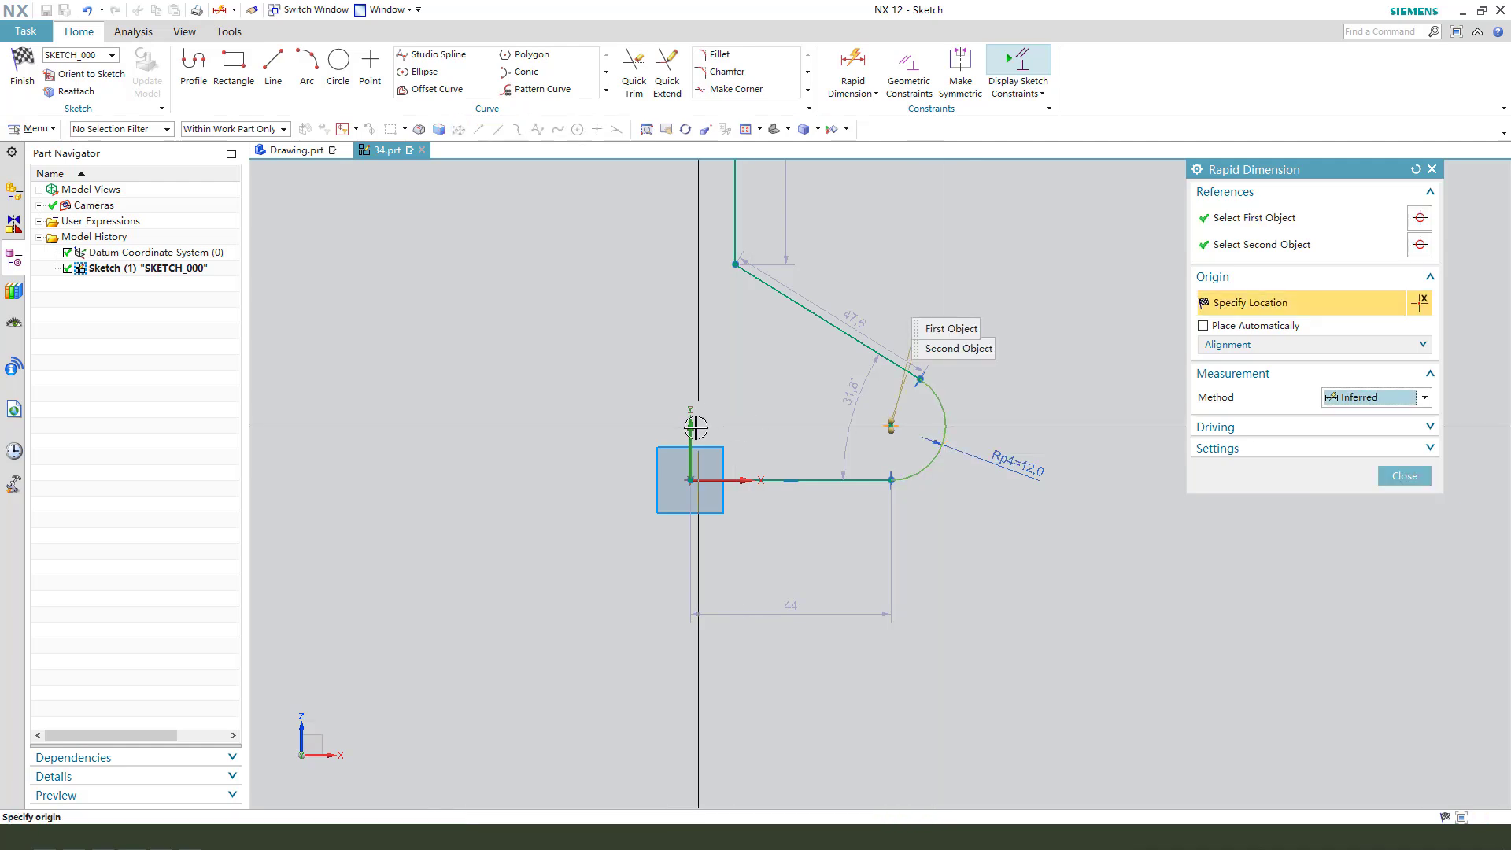
{"action": "left_click", "coordinate": [1015, 671]}
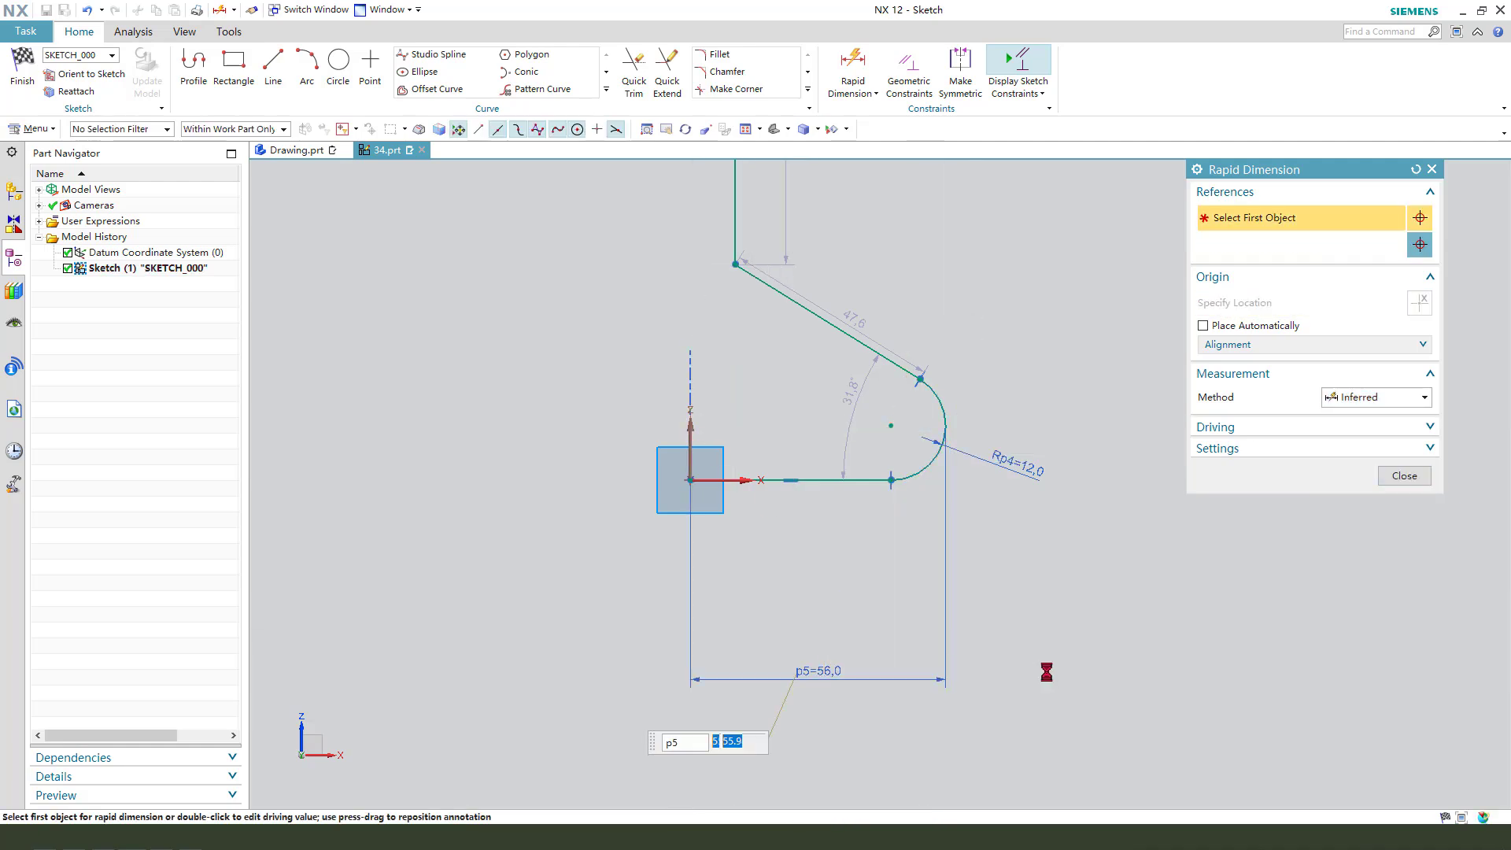
{"action": "type", "text": "132/"}
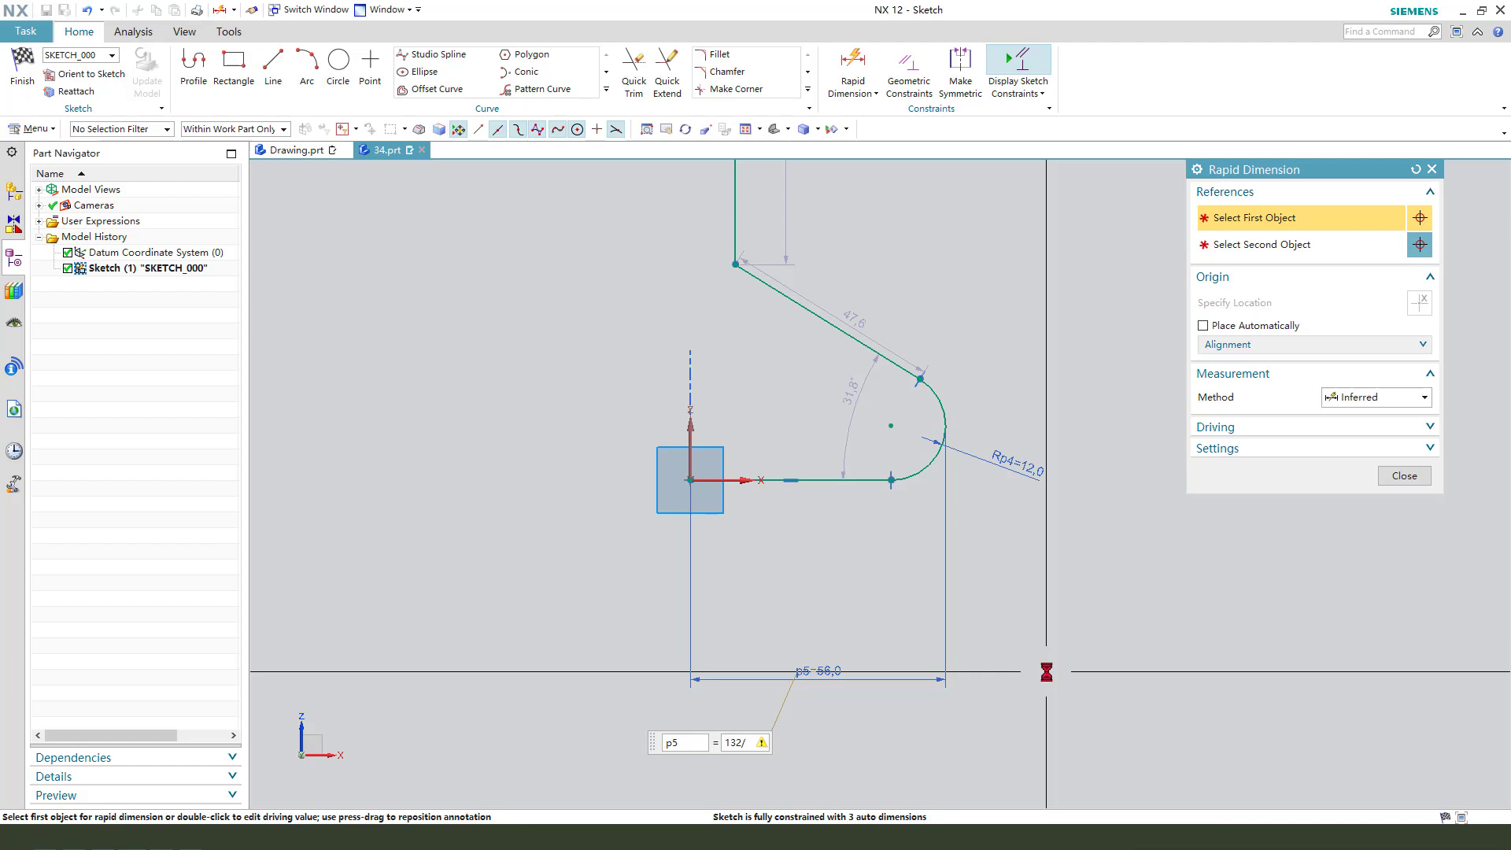
{"action": "type", "text": "2"}
{"action": "key", "text": "Return"}
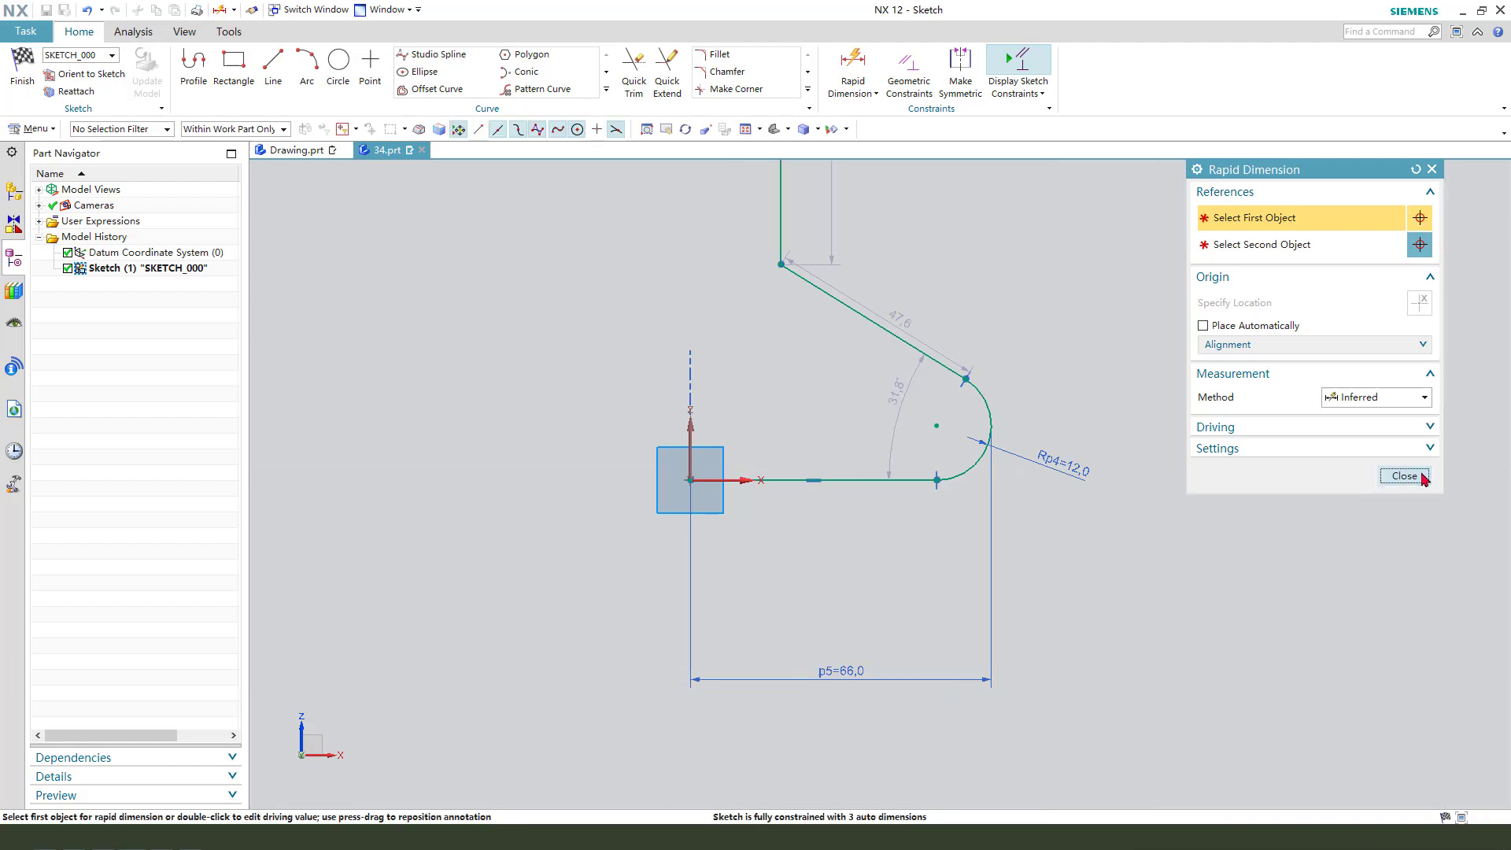
- Set the slanted line's angle dimension to 45°
{"action": "left_click", "coordinate": [1404, 476]}
{"action": "left_click_drag", "start_coordinate": [905, 391], "coordinate": [830, 389]}
{"action": "double_click", "coordinate": [830, 389]}
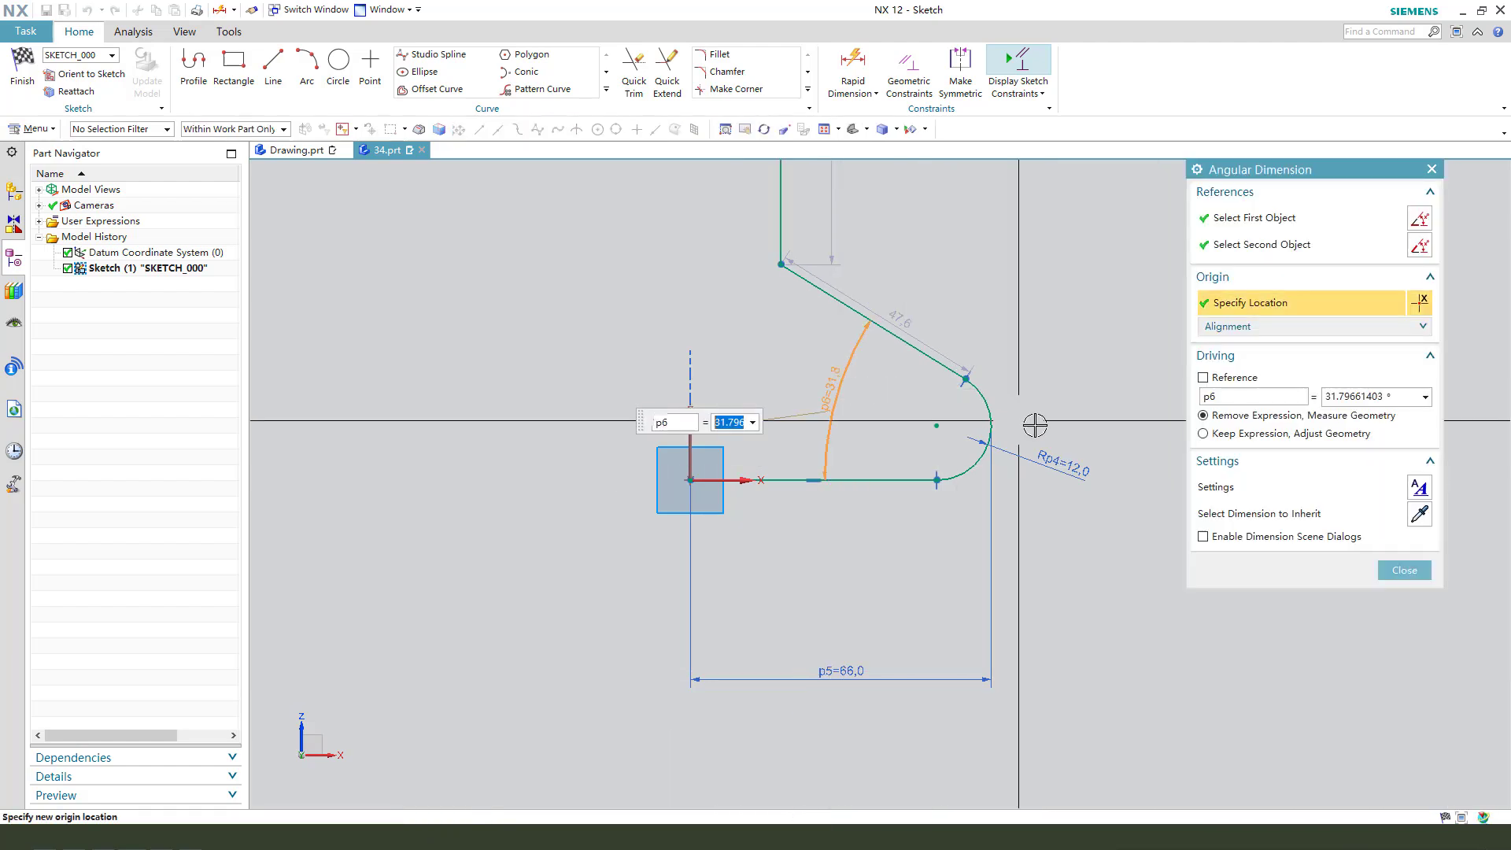
{"action": "key", "text": "Return"}
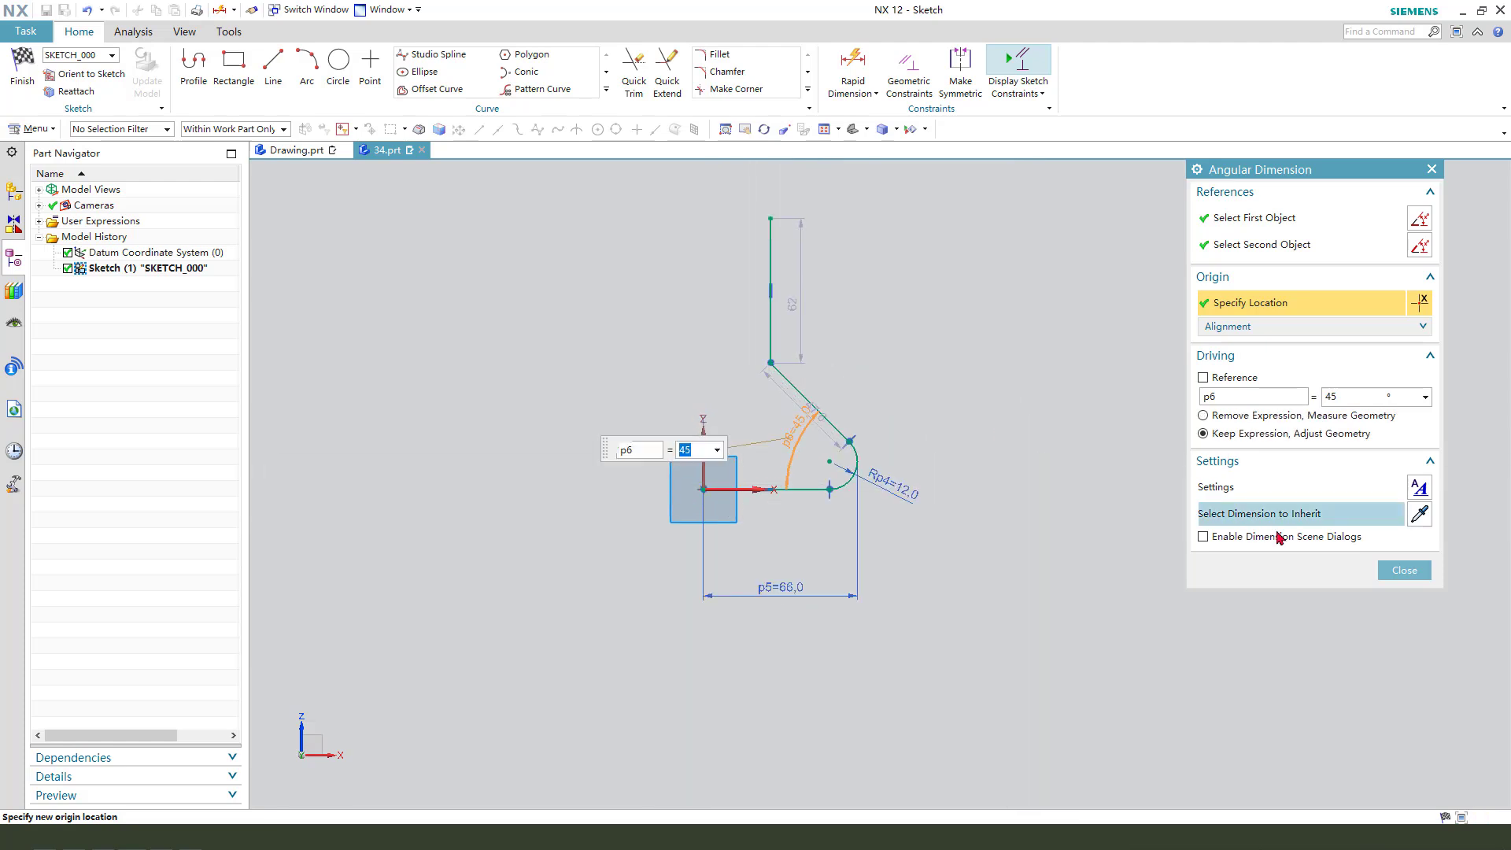
{"action": "left_click", "coordinate": [1403, 570]}
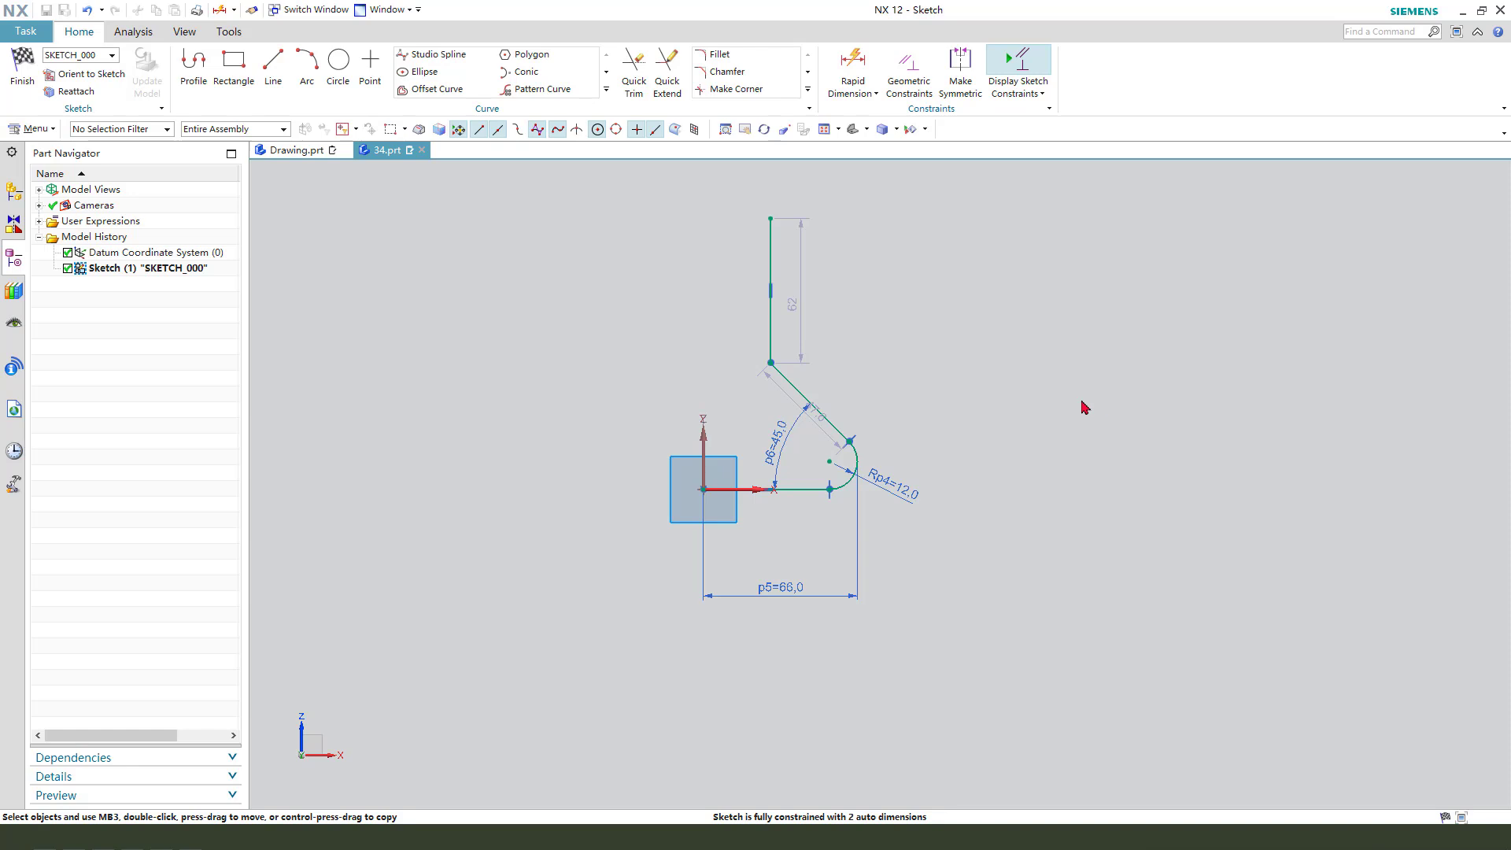
- Dimension the vertical line's horizontal offset to 12
{"action": "key", "text": "d"}
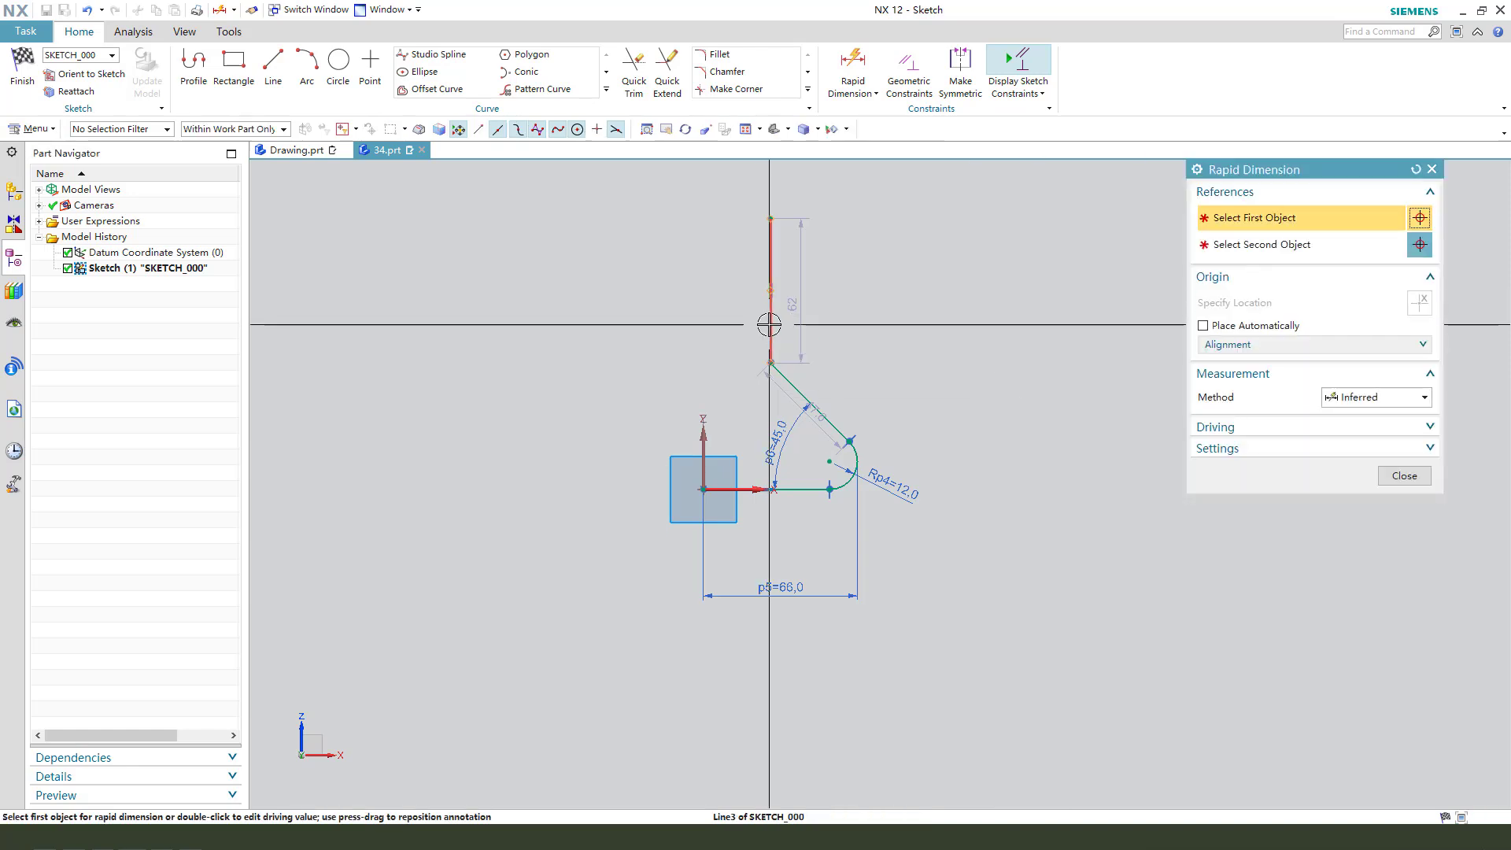
{"action": "left_click", "coordinate": [769, 324]}
{"action": "left_click", "coordinate": [728, 331]}
{"action": "left_click", "coordinate": [761, 344]}
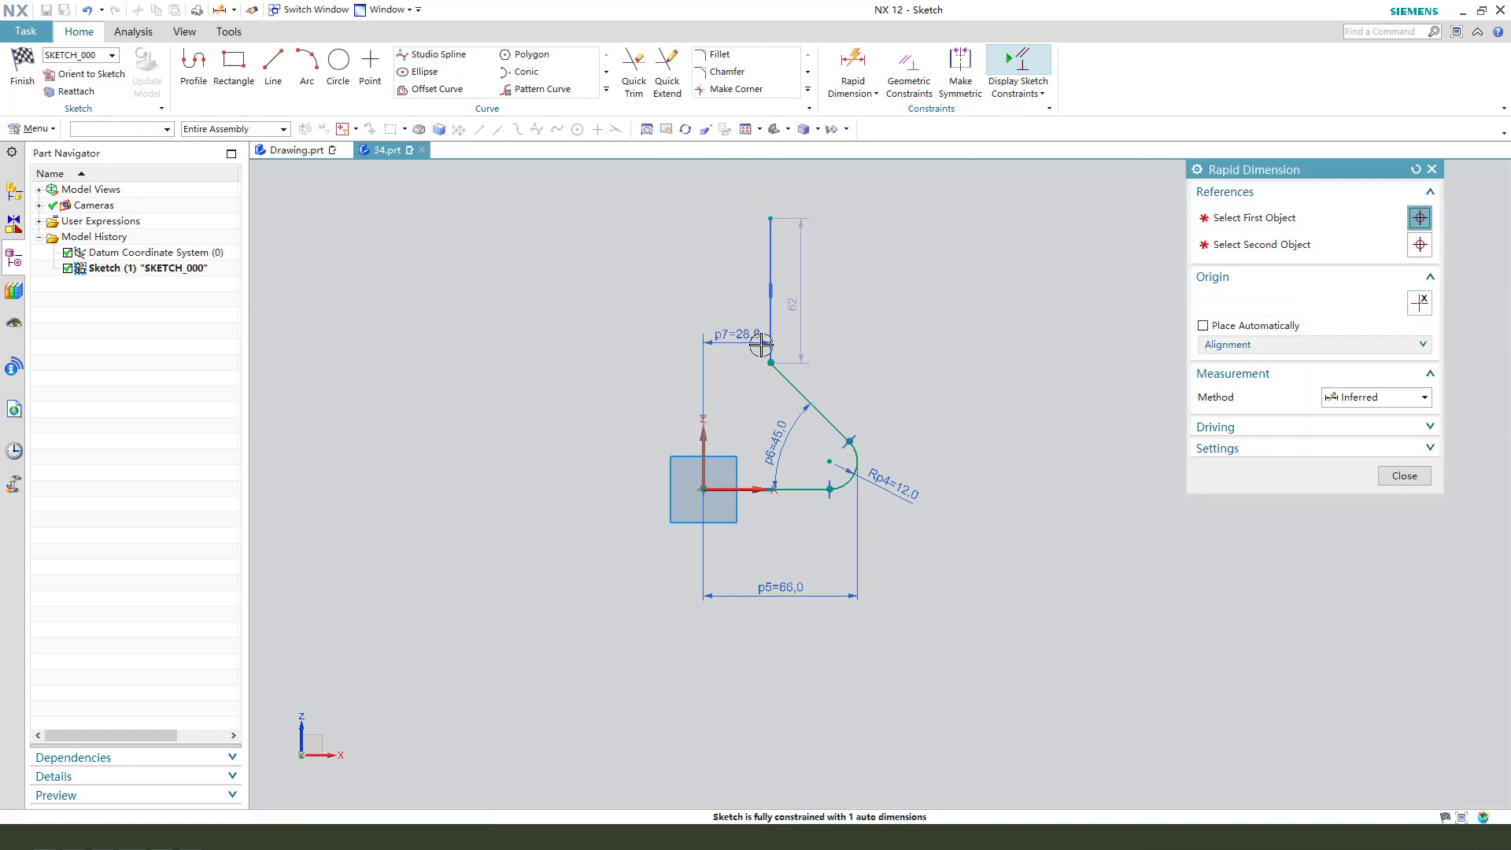
{"action": "type", "text": "2"}
{"action": "key", "text": "Return"}
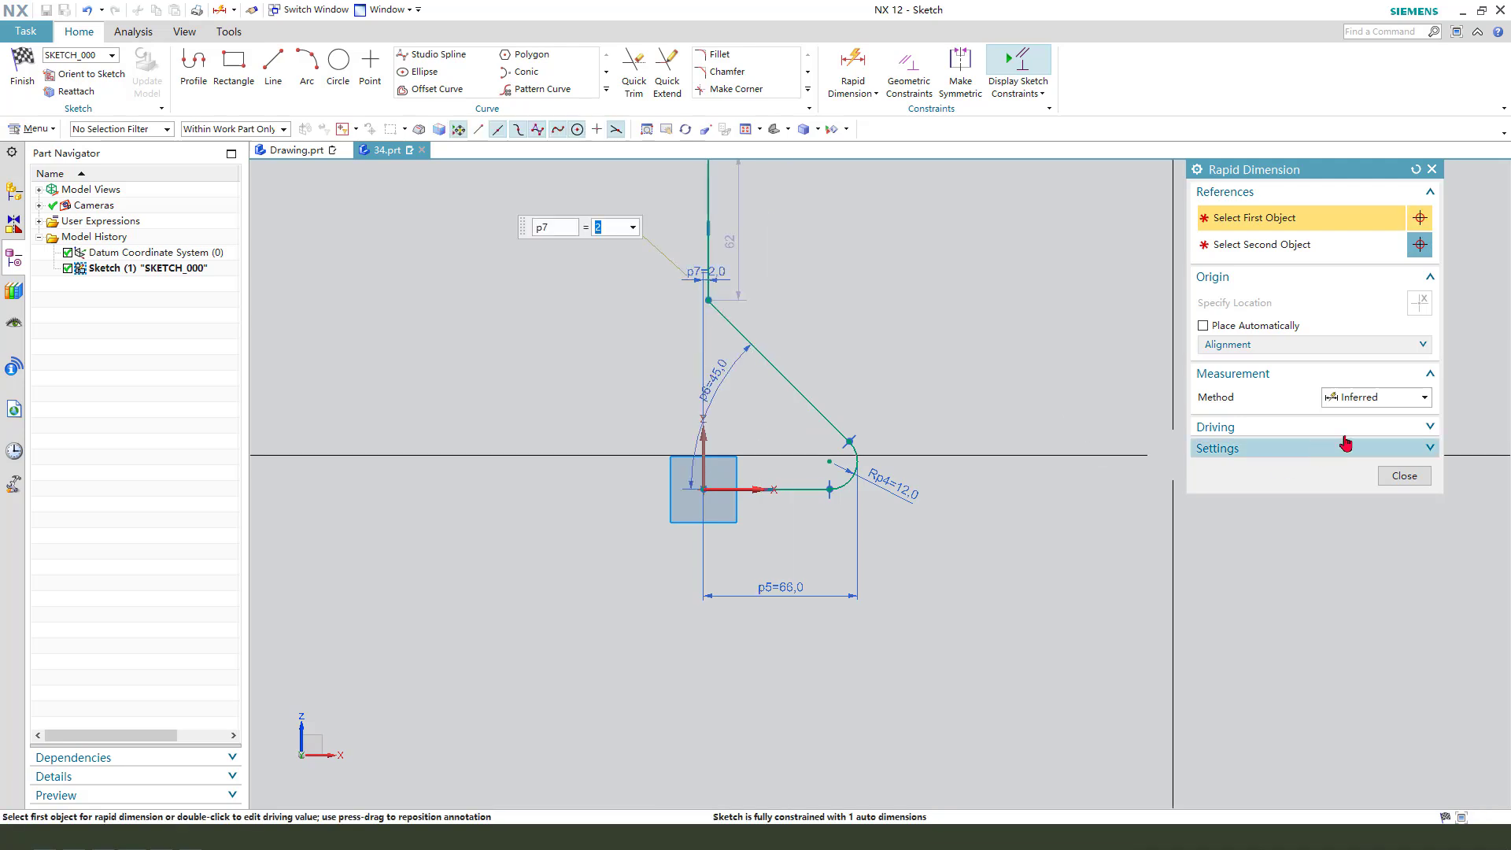
{"action": "key", "text": "Return"}
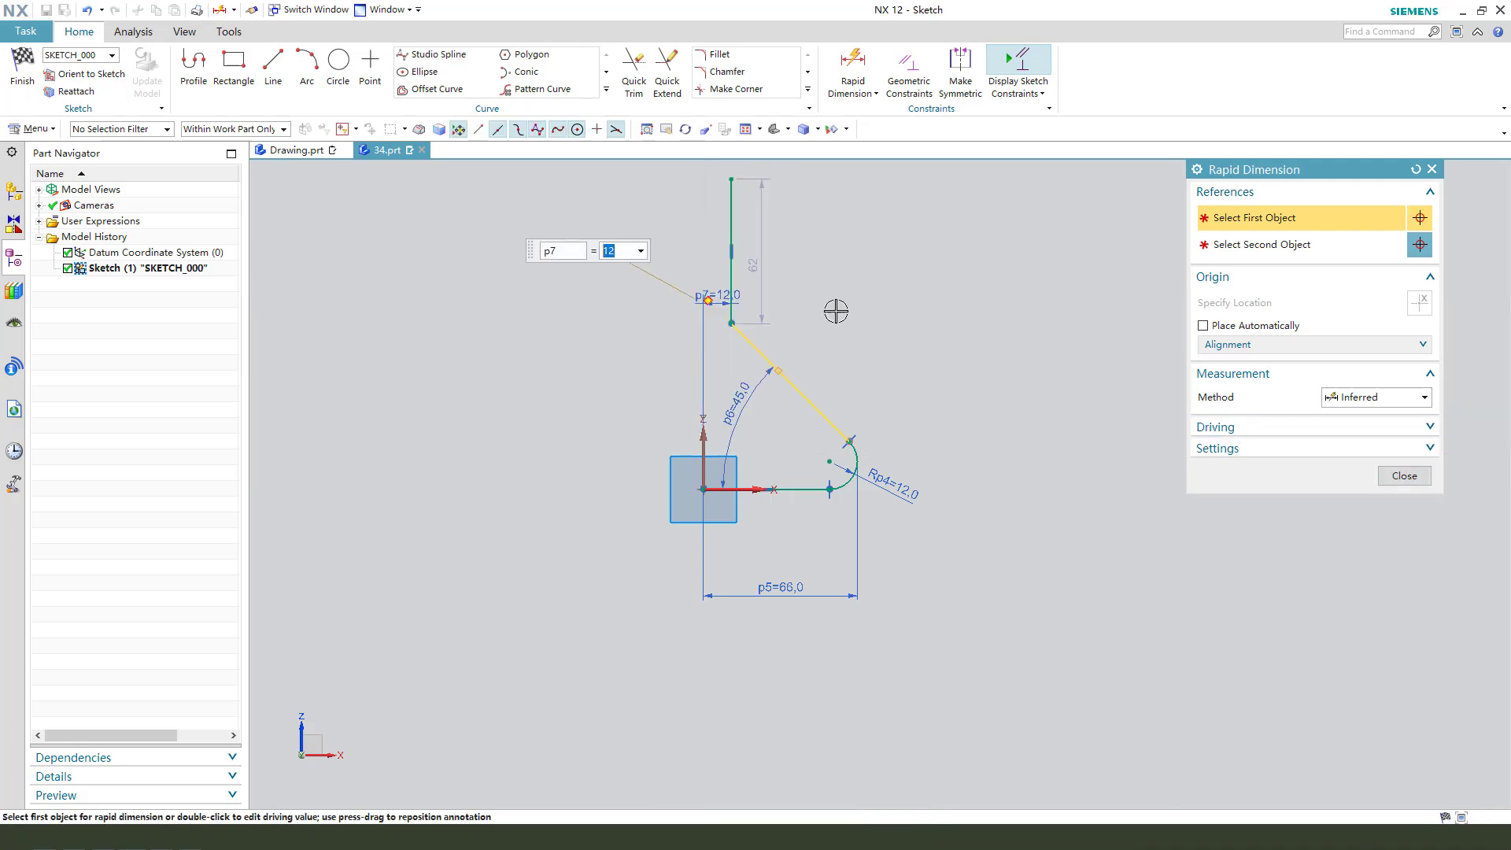
{"action": "left_click", "coordinate": [1404, 476]}
- Add the overall height dimension p8 as 156-39 (117), fully constraining the sketch
{"action": "scroll", "coordinate": [735, 321], "scroll_direction": "down", "scroll_amount": 3}
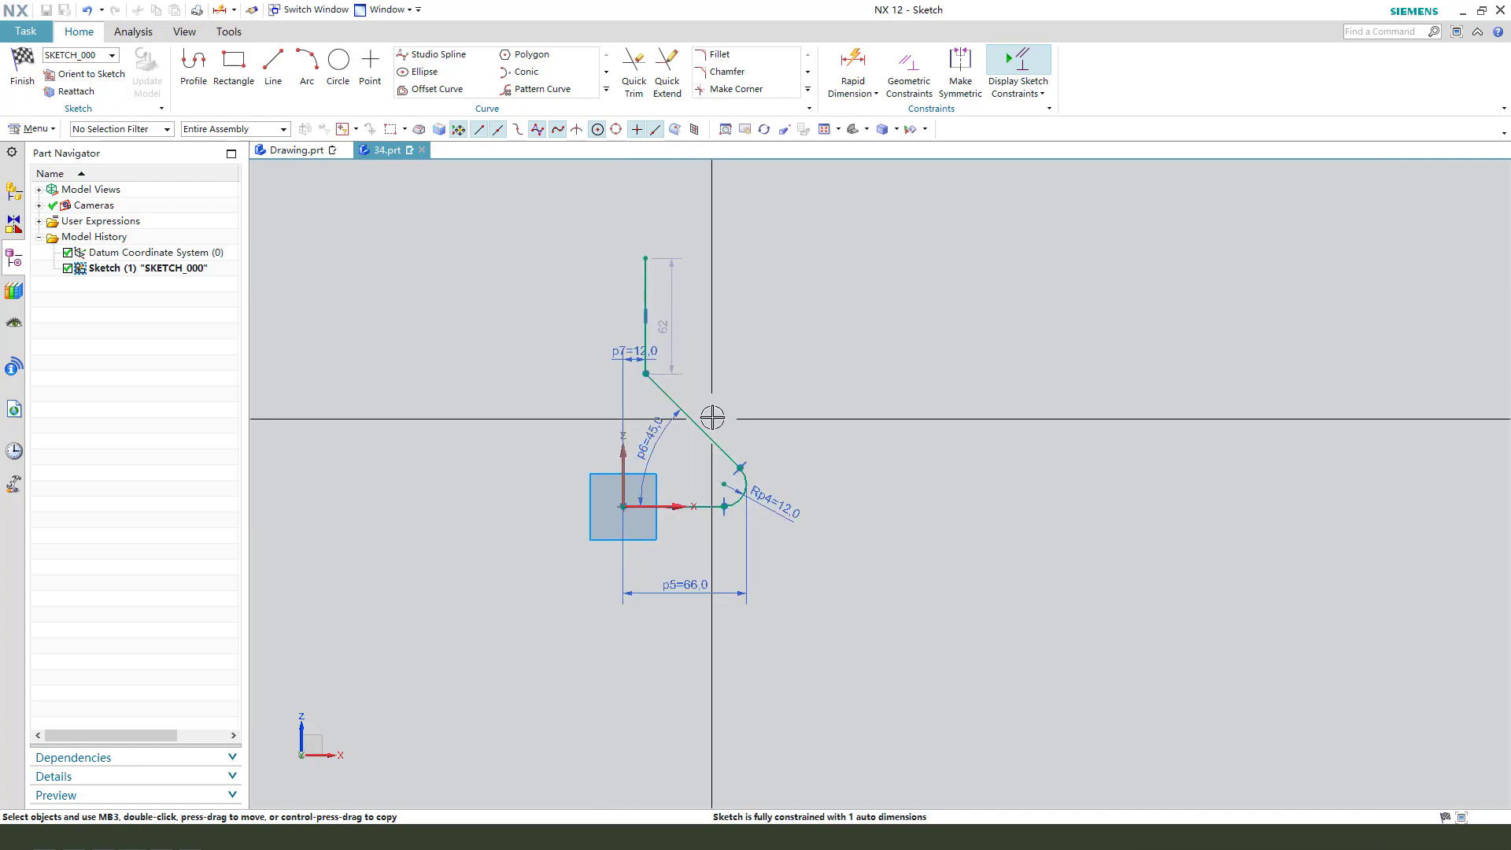
{"action": "left_click", "coordinate": [848, 83]}
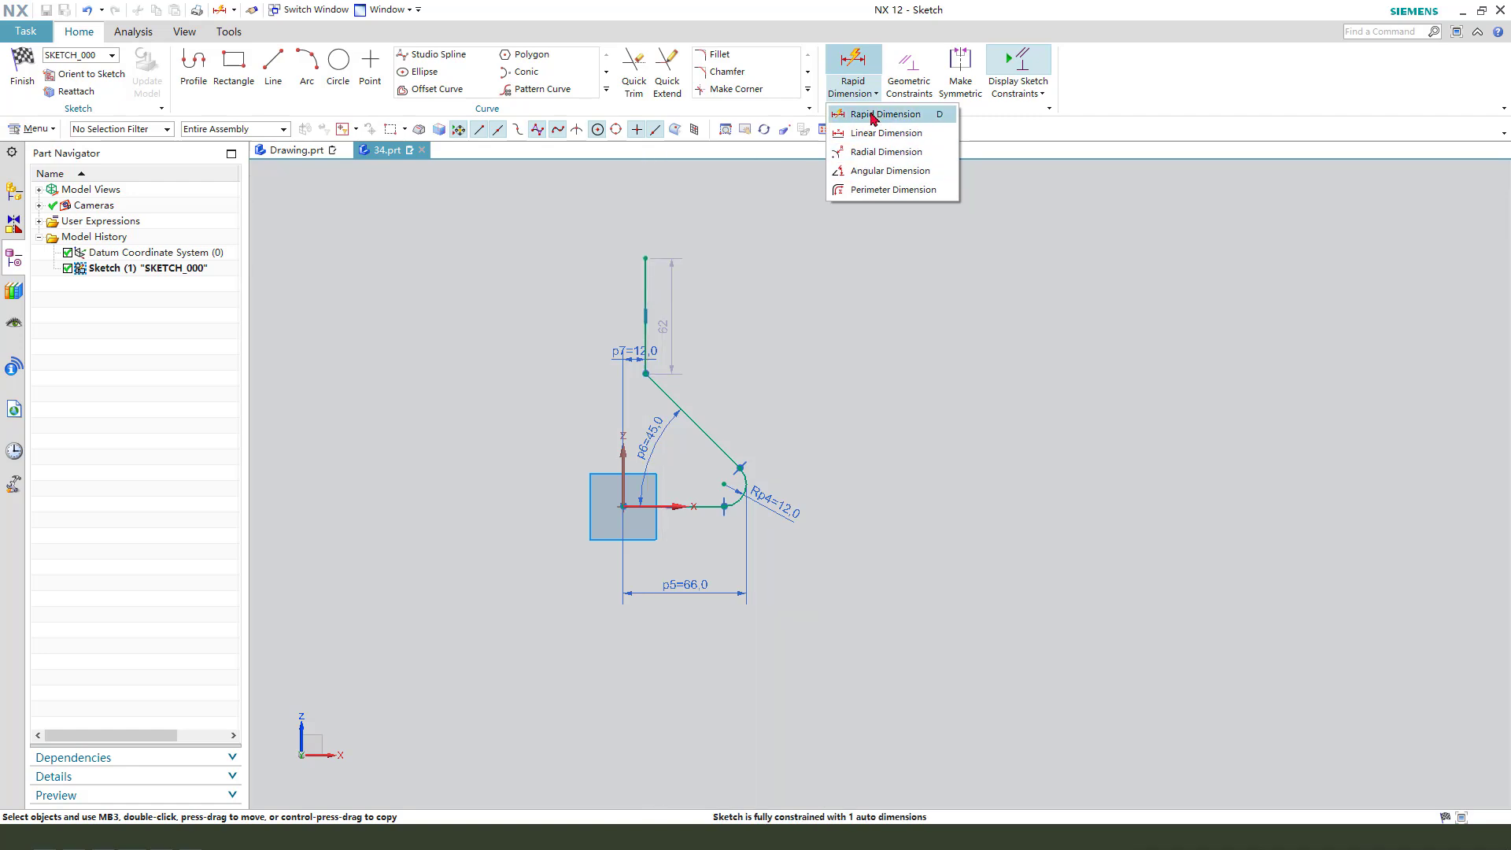
{"action": "left_click", "coordinate": [873, 114]}
{"action": "left_click", "coordinate": [646, 259]}
{"action": "left_click", "coordinate": [618, 513]}
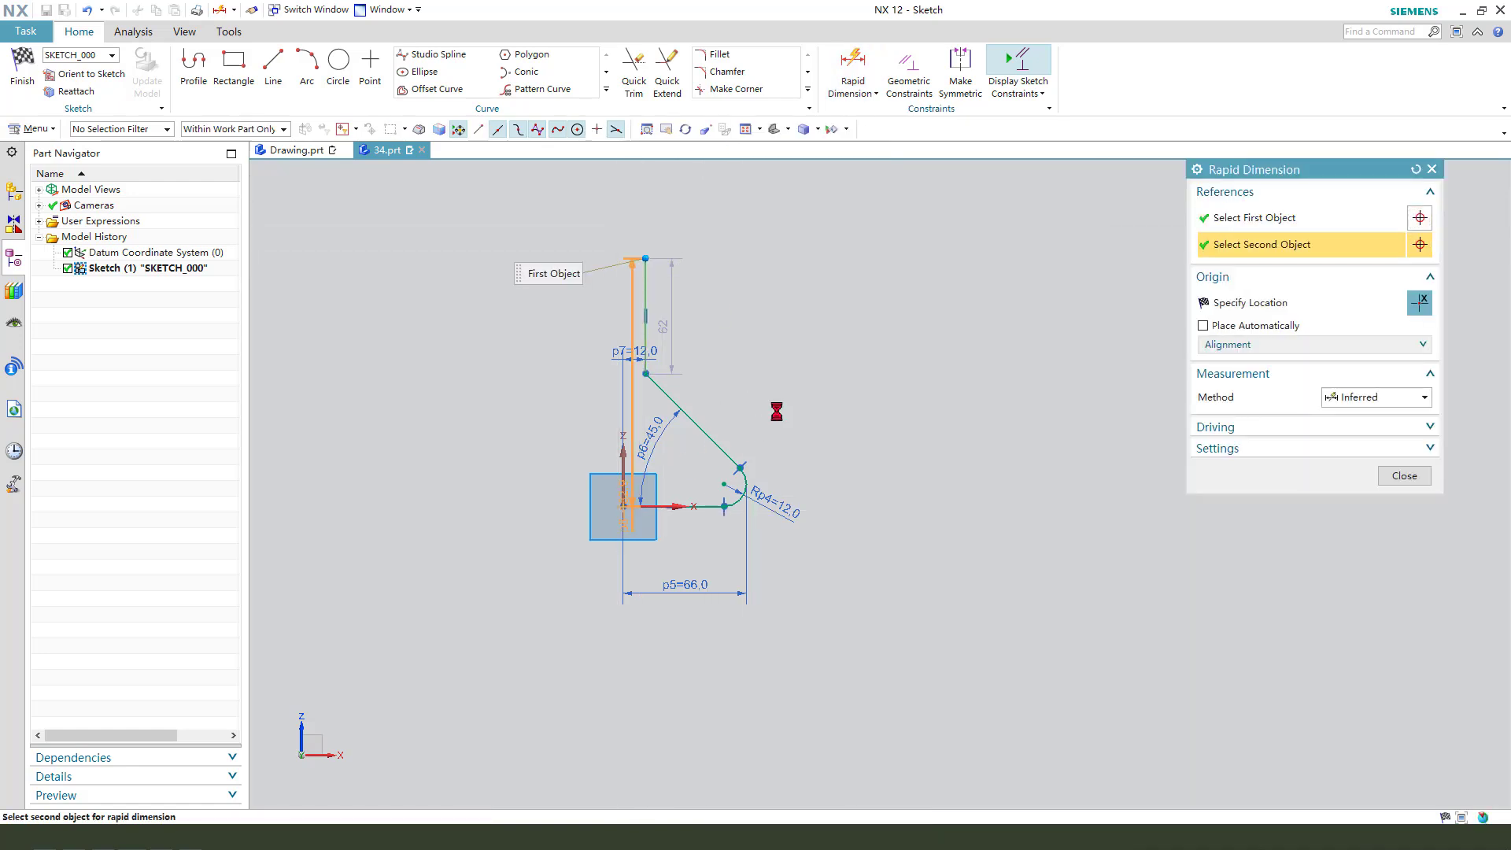
{"action": "left_click", "coordinate": [862, 378]}
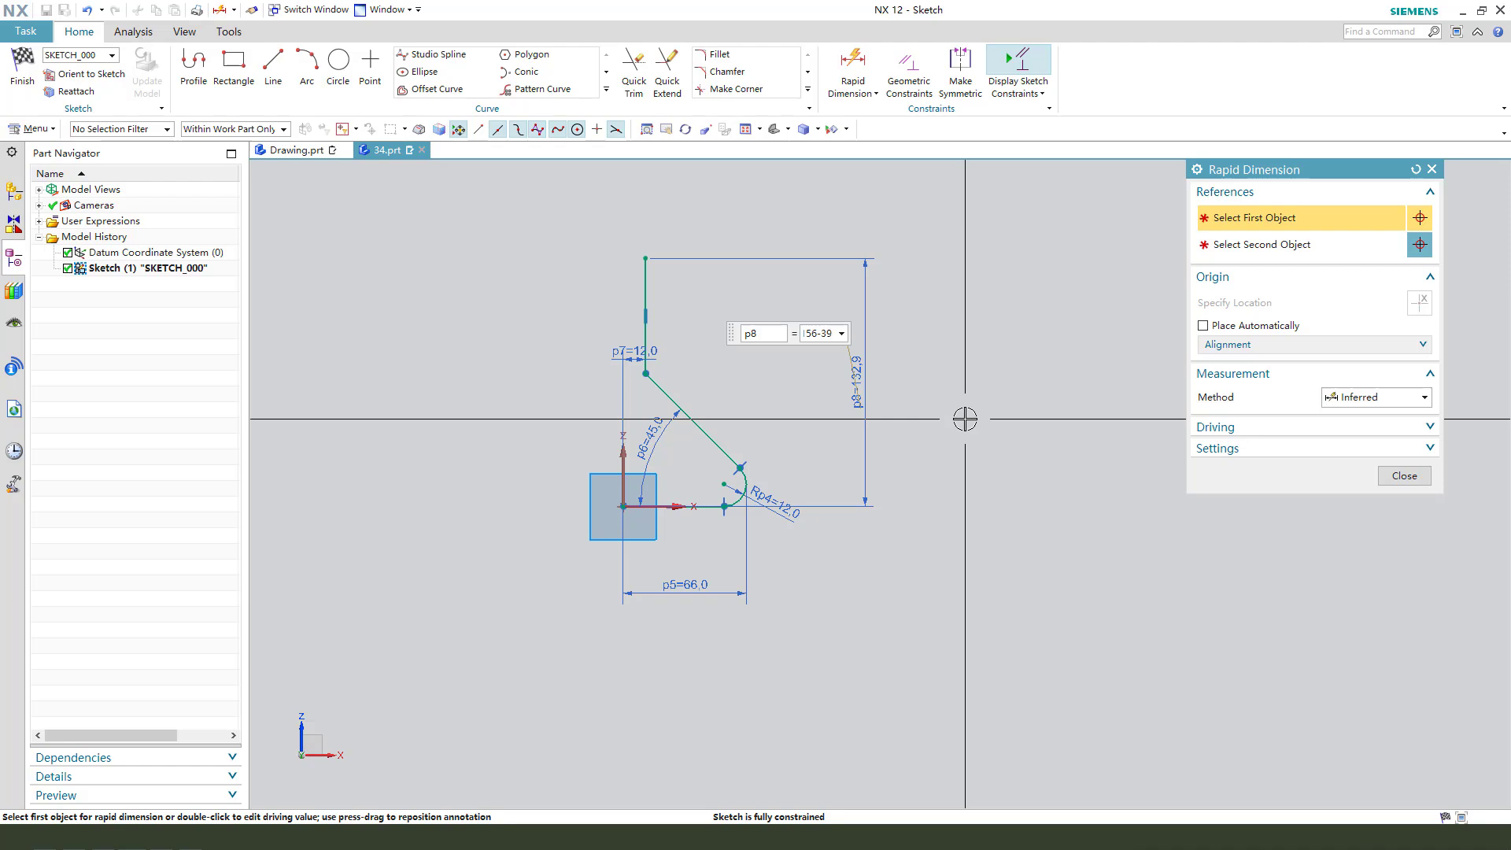
{"action": "key", "text": "Return"}
{"action": "left_click", "coordinate": [1405, 475]}
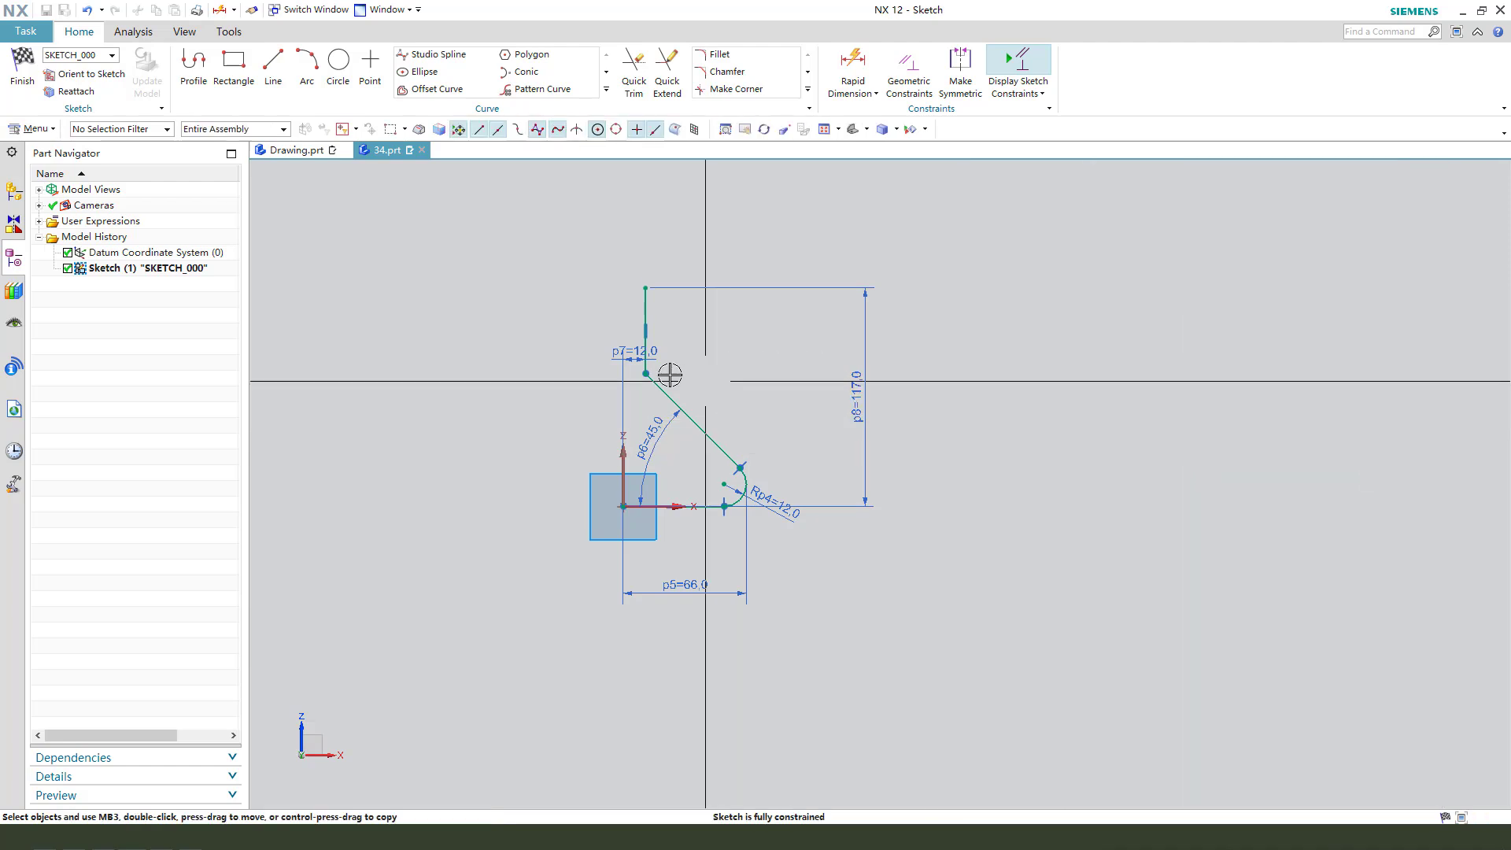
{"action": "scroll", "coordinate": [670, 375], "scroll_direction": "up", "scroll_amount": 2}
{"action": "scroll", "coordinate": [773, 398], "scroll_direction": "down", "scroll_amount": 3}
{"action": "scroll", "coordinate": [803, 488], "scroll_direction": "up", "scroll_amount": 3}
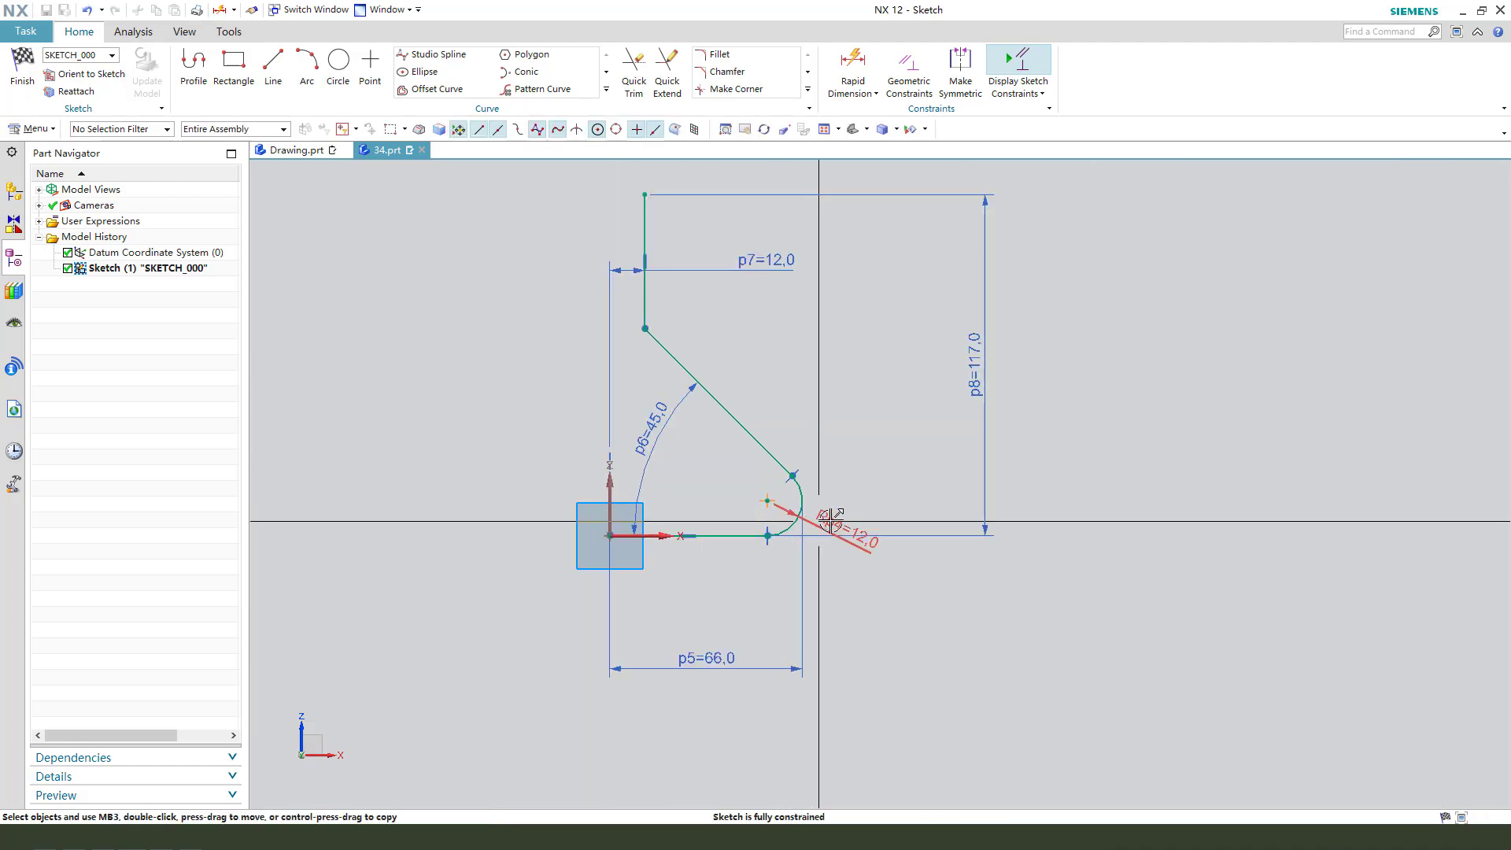
{"action": "scroll", "coordinate": [792, 593], "scroll_direction": "down", "scroll_amount": 3}
{"action": "scroll", "coordinate": [669, 523], "scroll_direction": "up", "scroll_amount": 2}
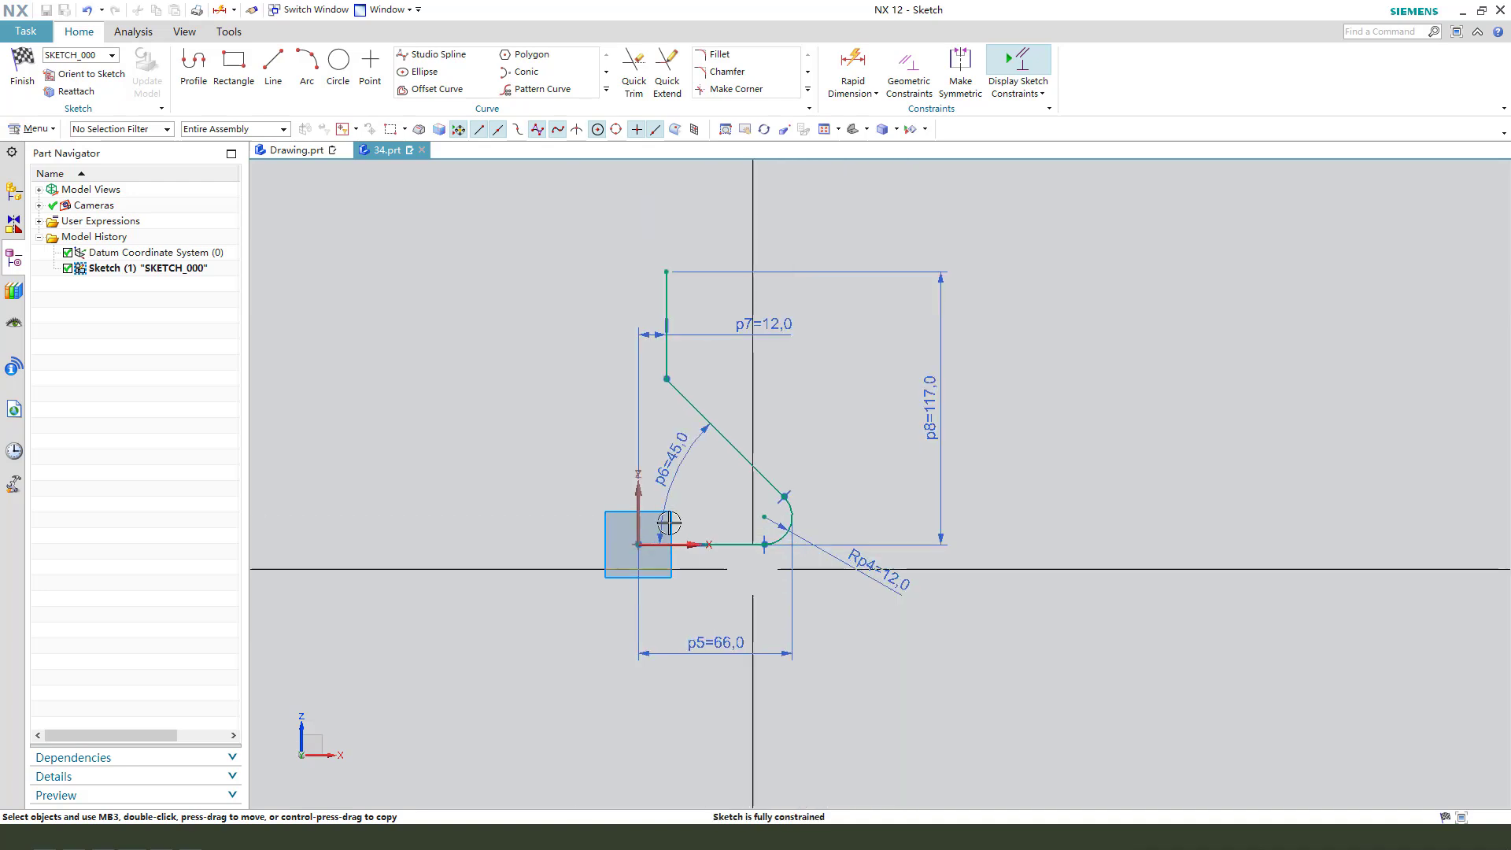
- Revolve the profile a full 360° about the Z axis
{"action": "key", "text": "ctrl+q"}
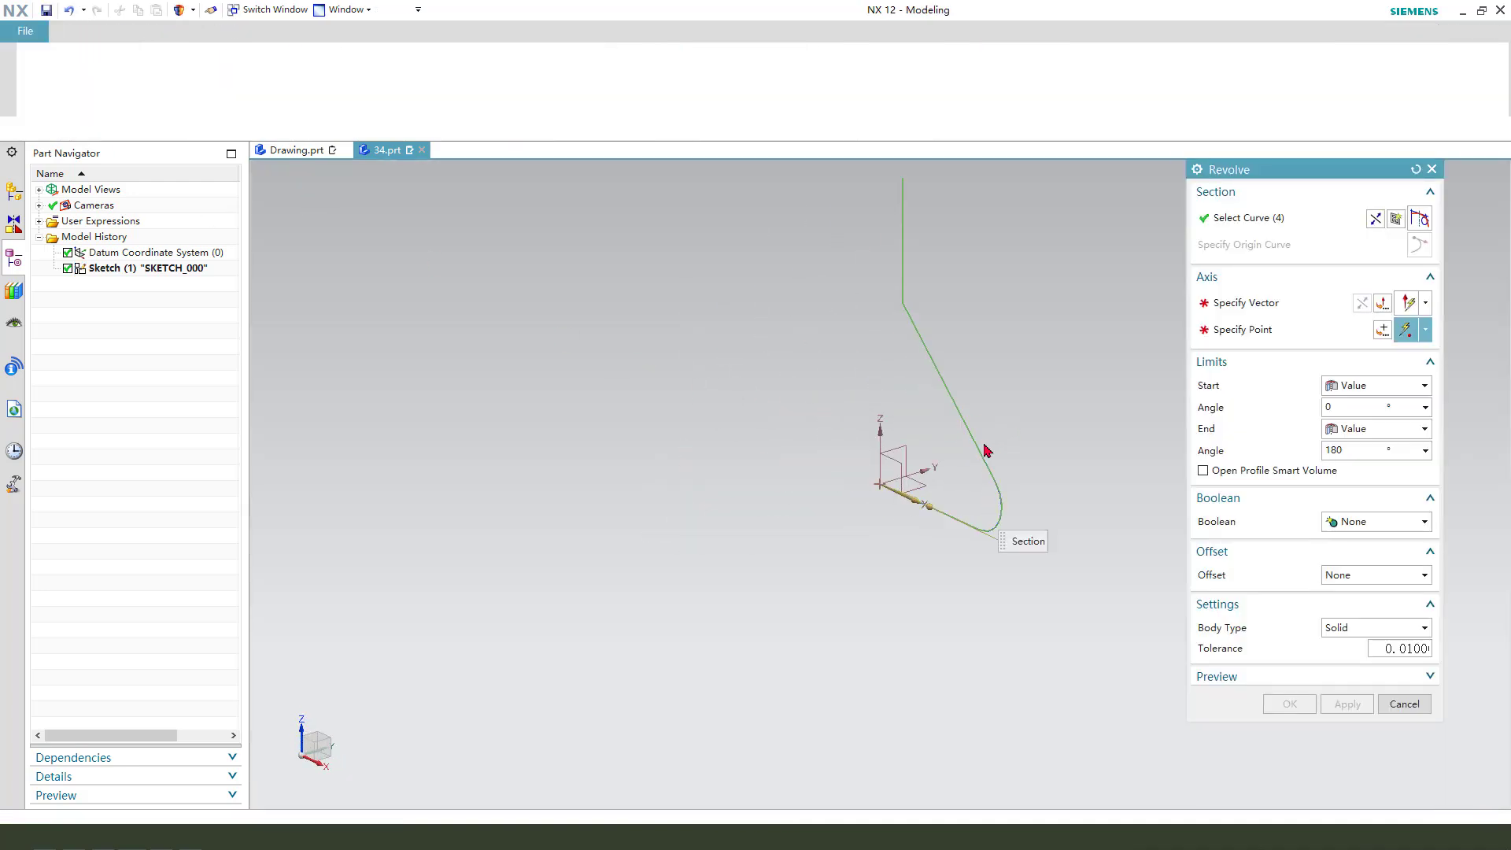
{"action": "left_click", "coordinate": [886, 419]}
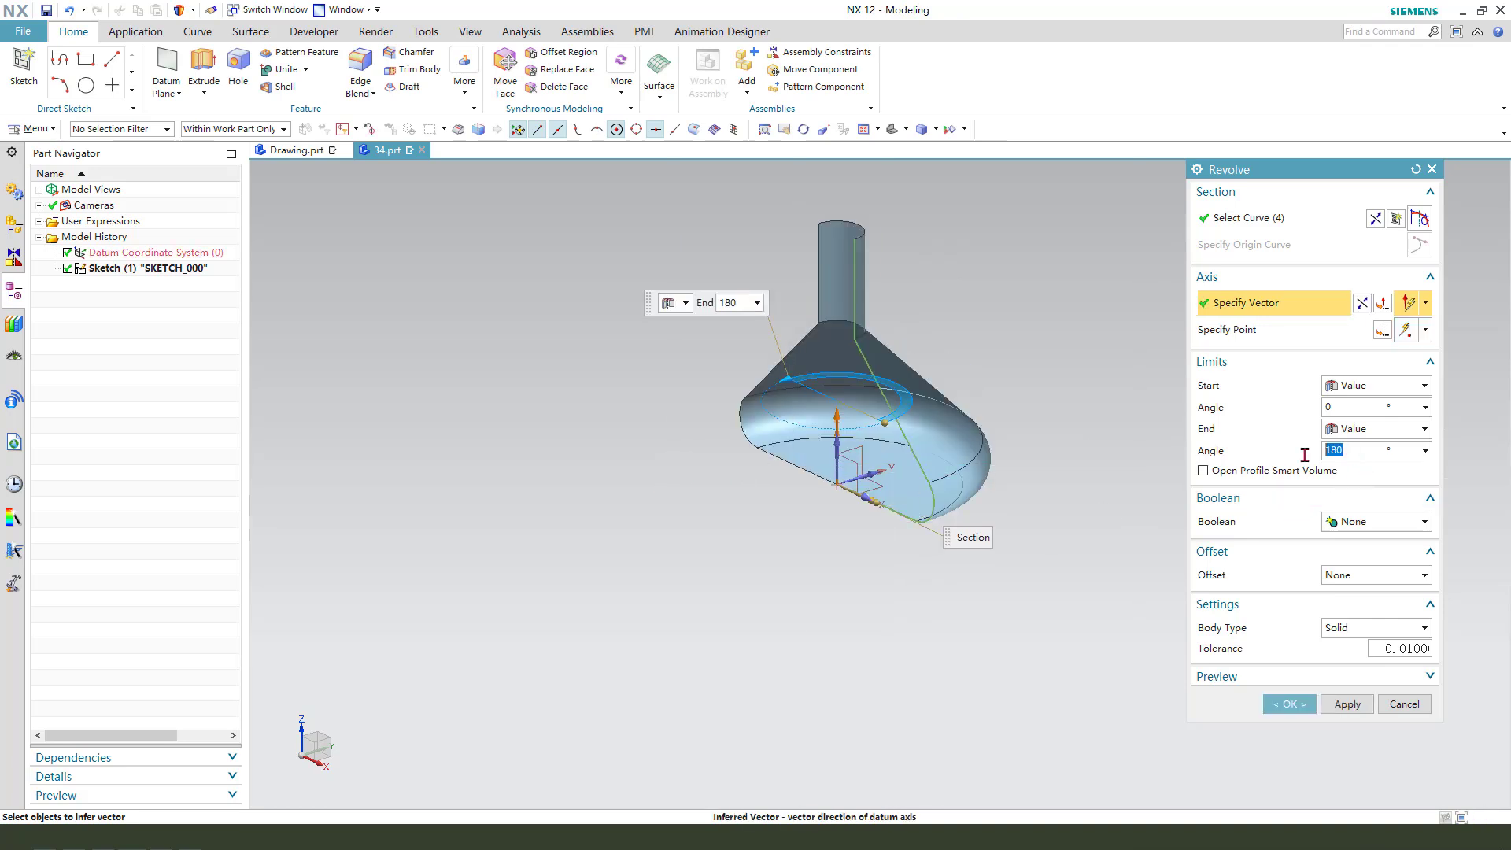
{"action": "key", "text": "Return"}
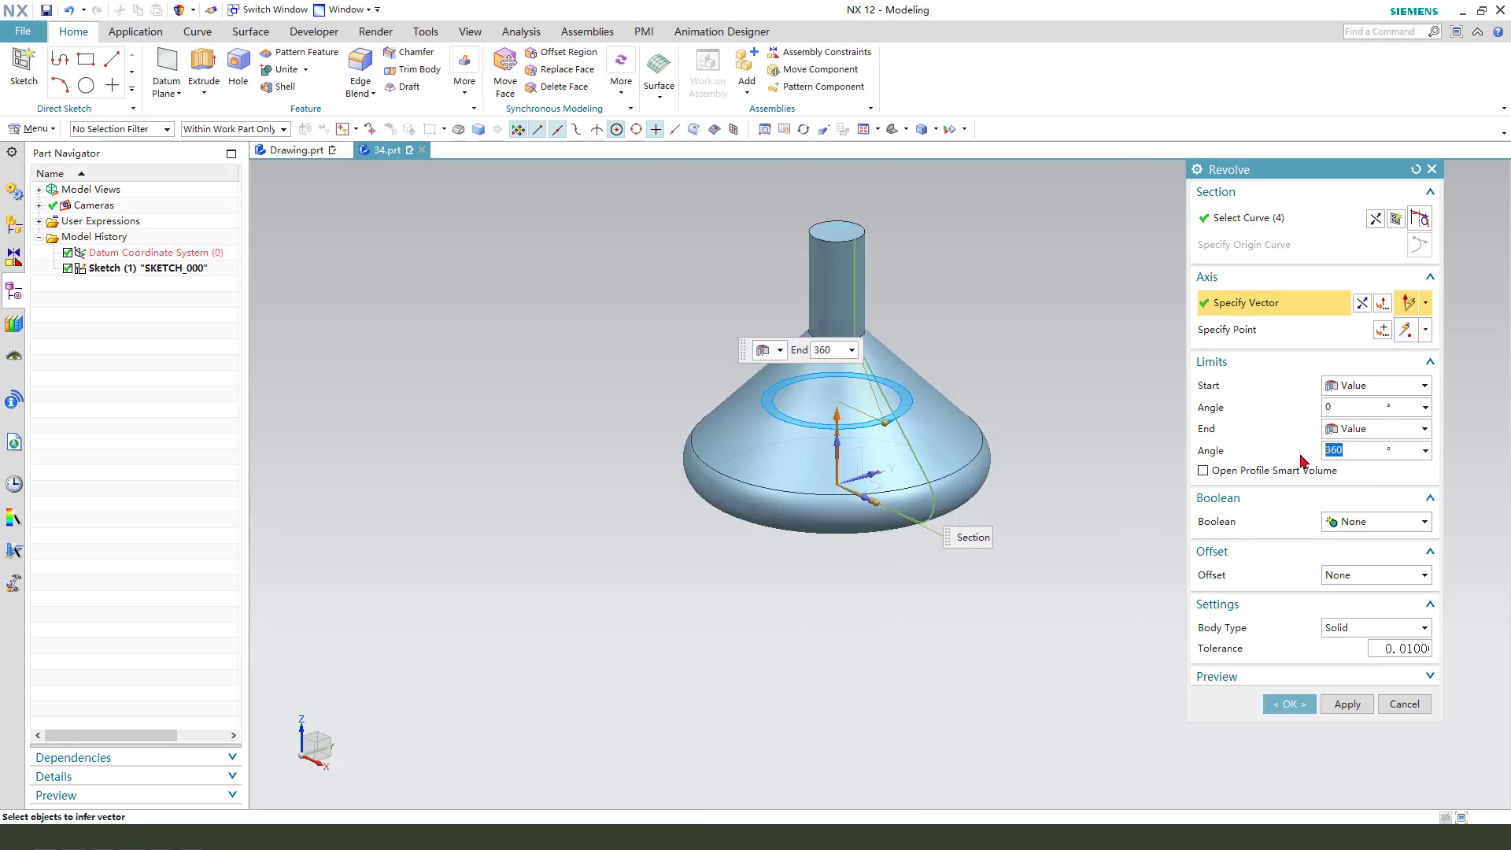
{"action": "left_click", "coordinate": [1303, 706]}
- Round the edge where the neck meets the cone with a 16 mm edge blend
{"action": "scroll", "coordinate": [770, 469], "scroll_direction": "down", "scroll_amount": 3}
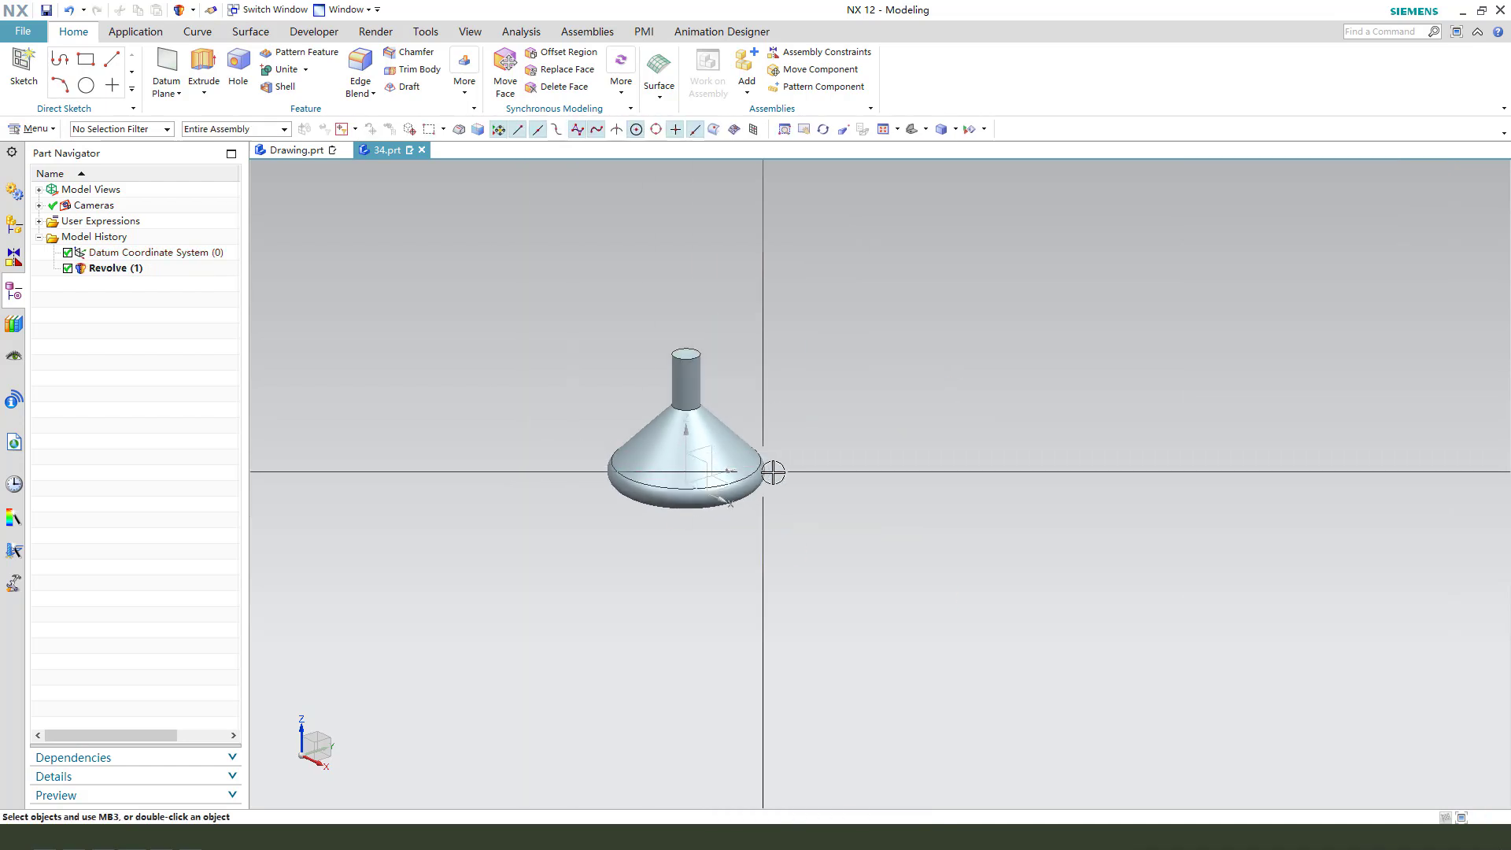
{"action": "scroll", "coordinate": [778, 439], "scroll_direction": "up", "scroll_amount": 2}
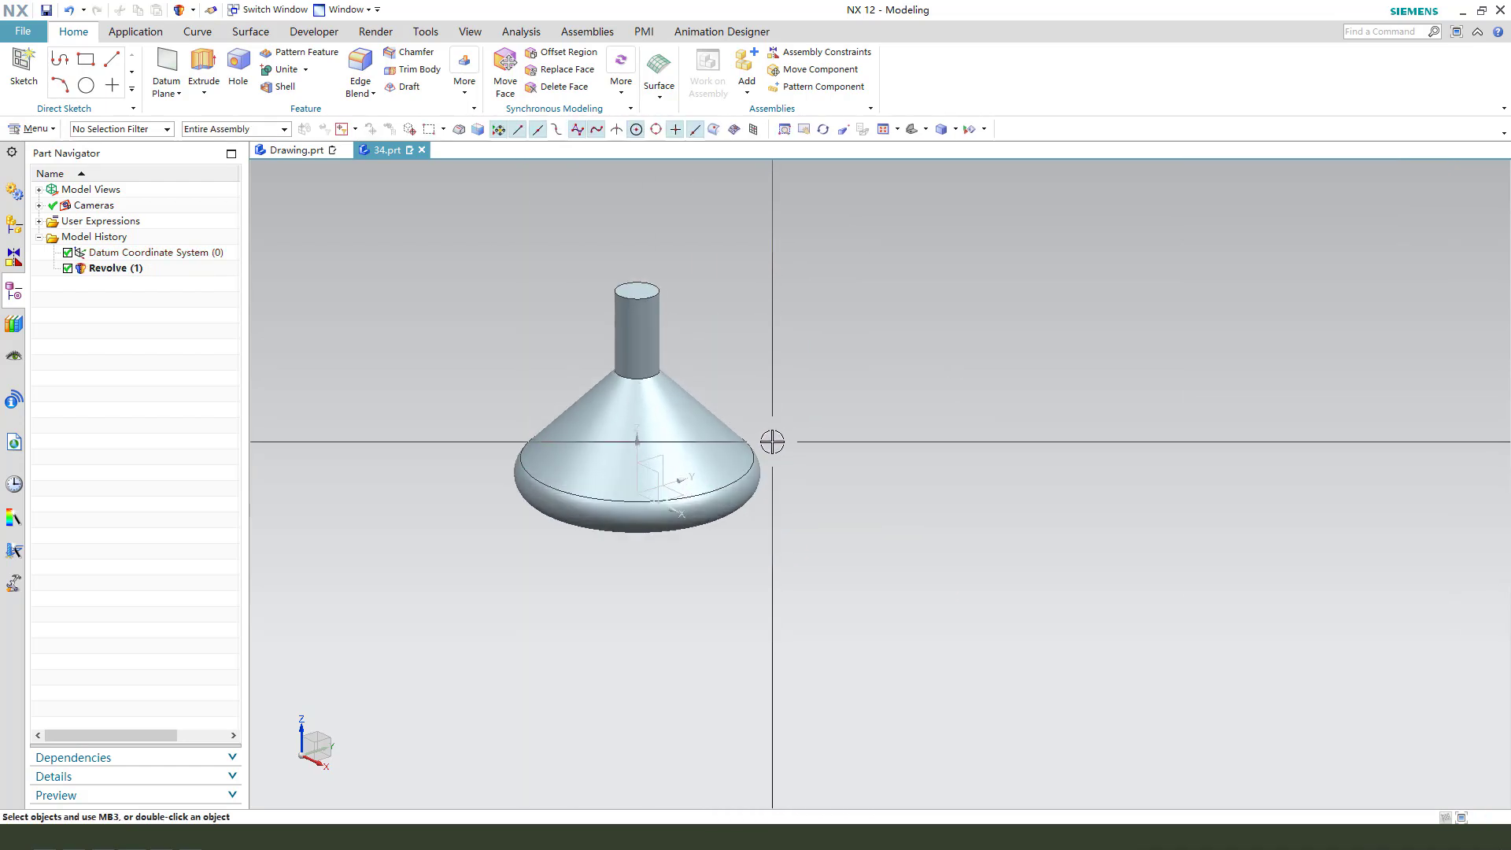
{"action": "mouse_move", "coordinate": [773, 442]}
{"action": "middle_mouse_down"}
{"action": "mouse_move", "coordinate": [819, 412]}
{"action": "mouse_move", "coordinate": [779, 448]}
{"action": "mouse_move", "coordinate": [772, 433]}
{"action": "middle_mouse_up"}
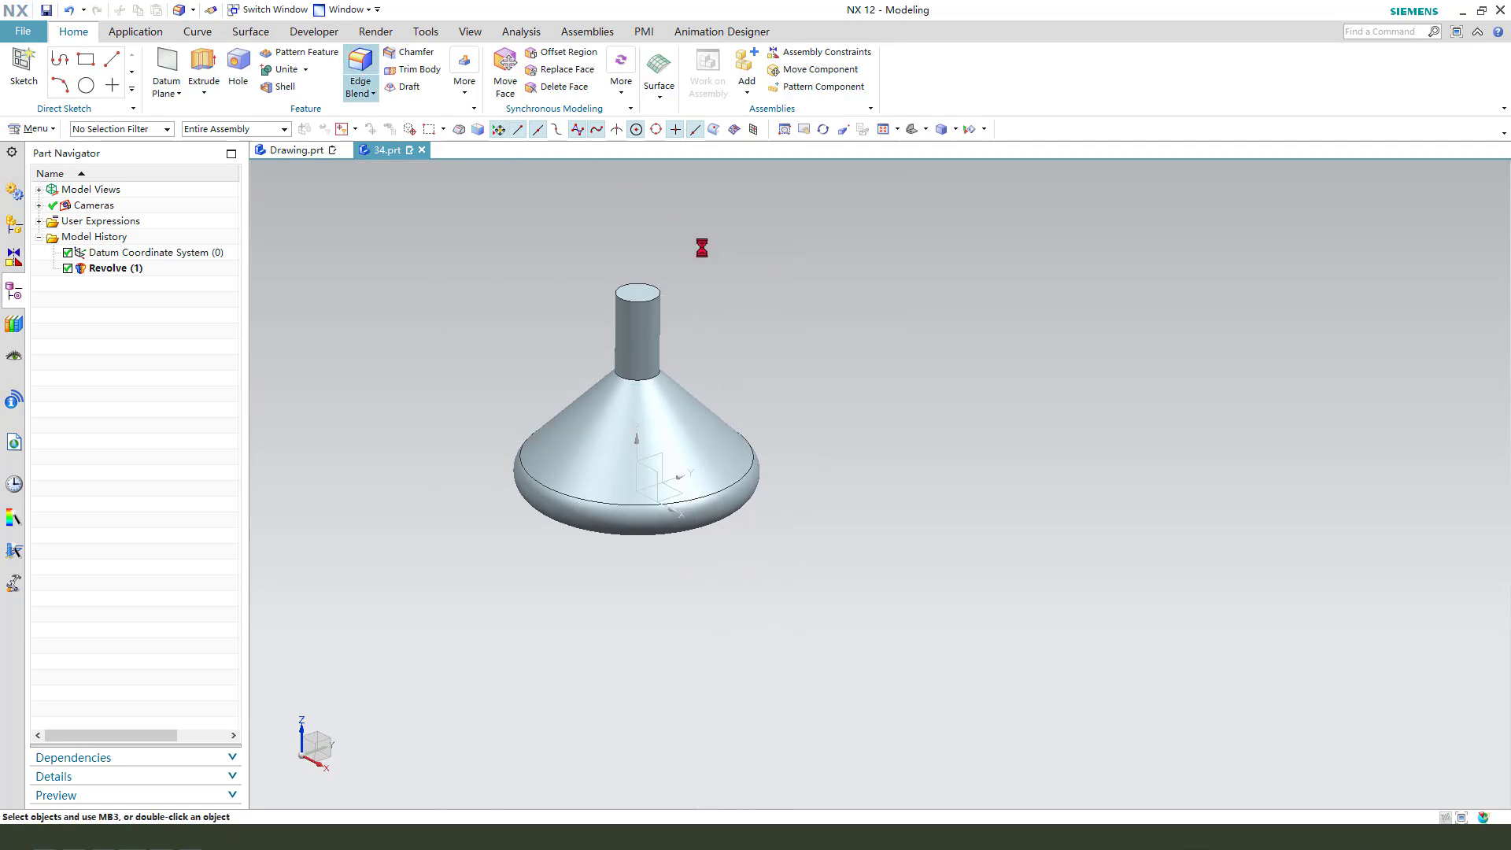
{"action": "scroll", "coordinate": [653, 379], "scroll_direction": "up", "scroll_amount": 2}
{"action": "left_click", "coordinate": [652, 376]}
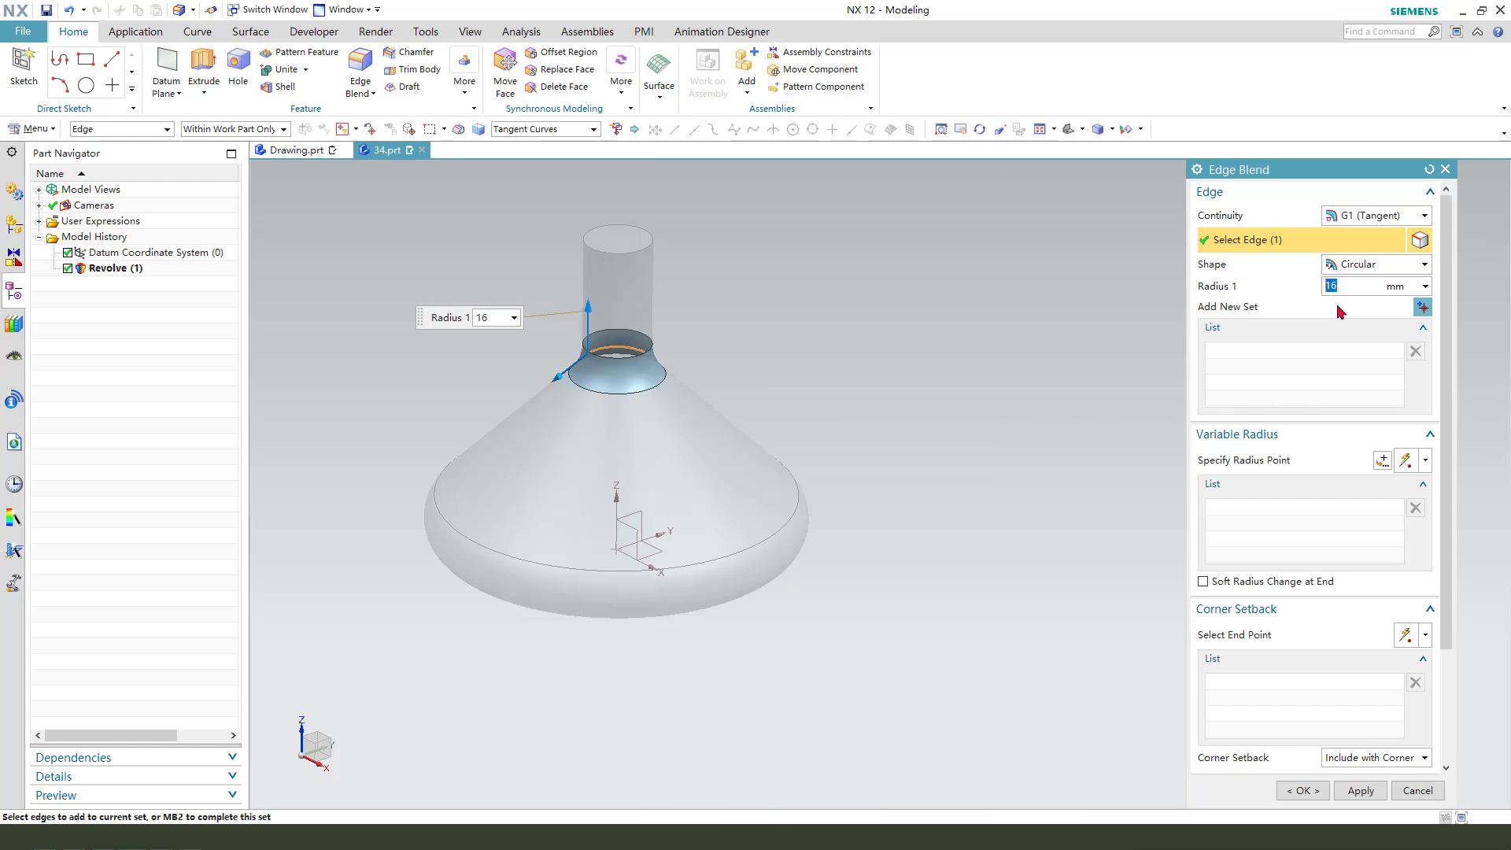
{"action": "middle_click", "coordinate": [885, 395]}
{"action": "middle_click", "coordinate": [838, 313]}
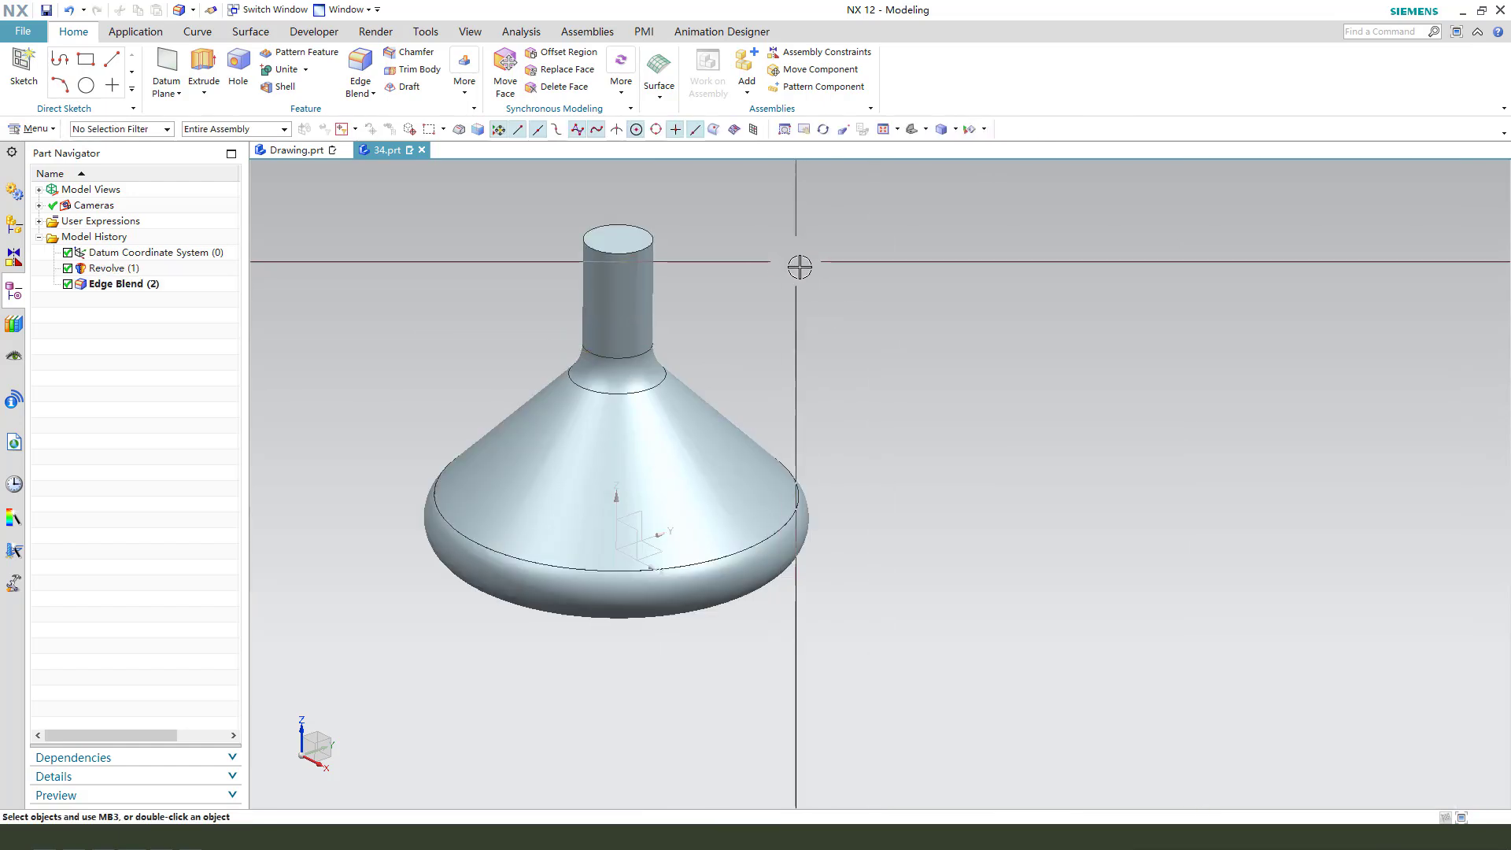
- Shell the funnel to 2 mm thickness with the neck's top face removed
{"action": "middle_click_drag", "start_coordinate": [799, 263], "coordinate": [783, 300]}
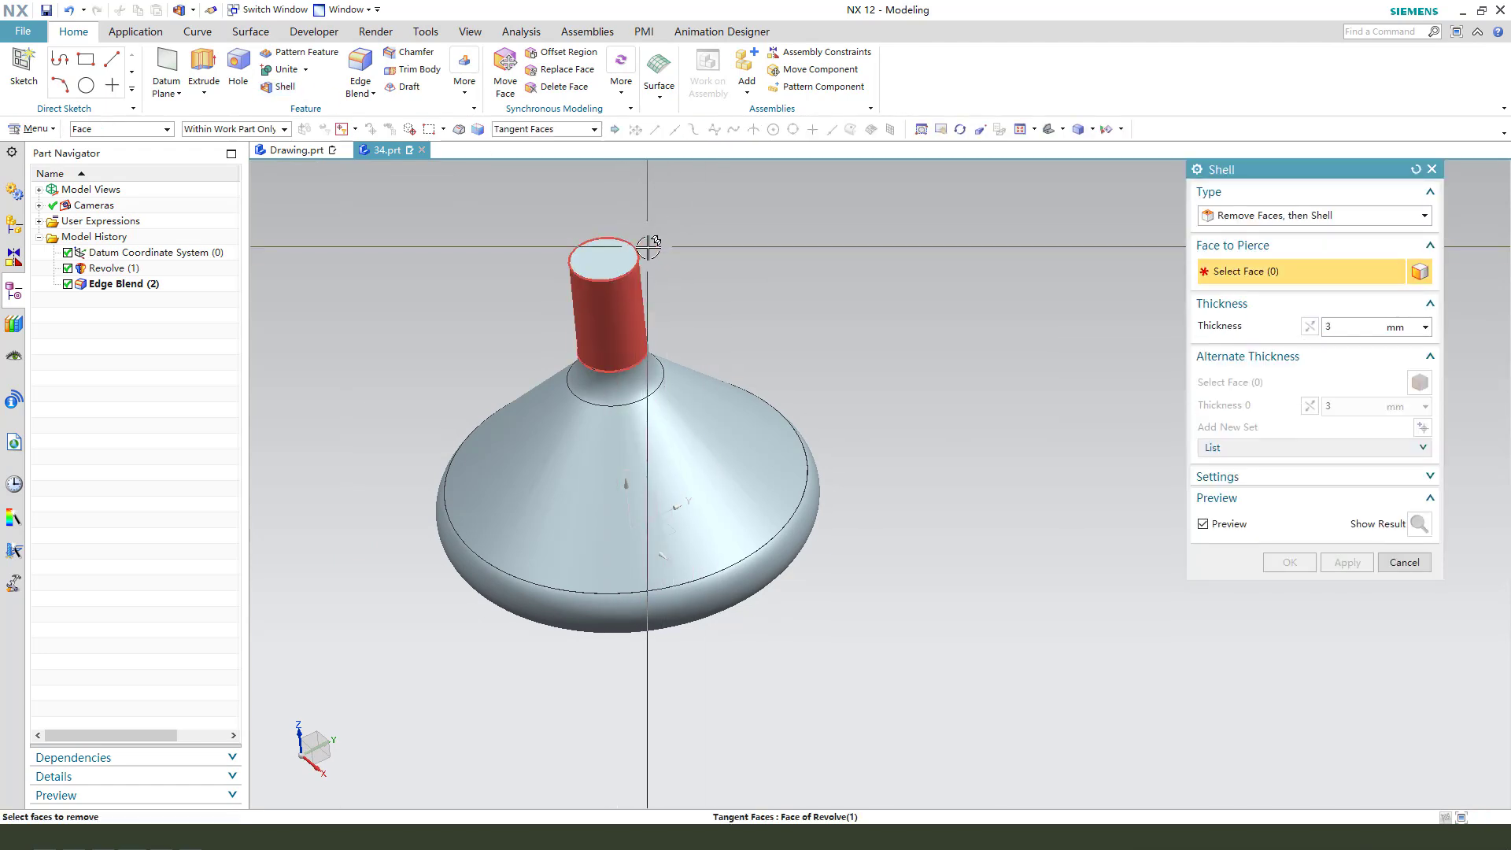
{"action": "left_click", "coordinate": [607, 257]}
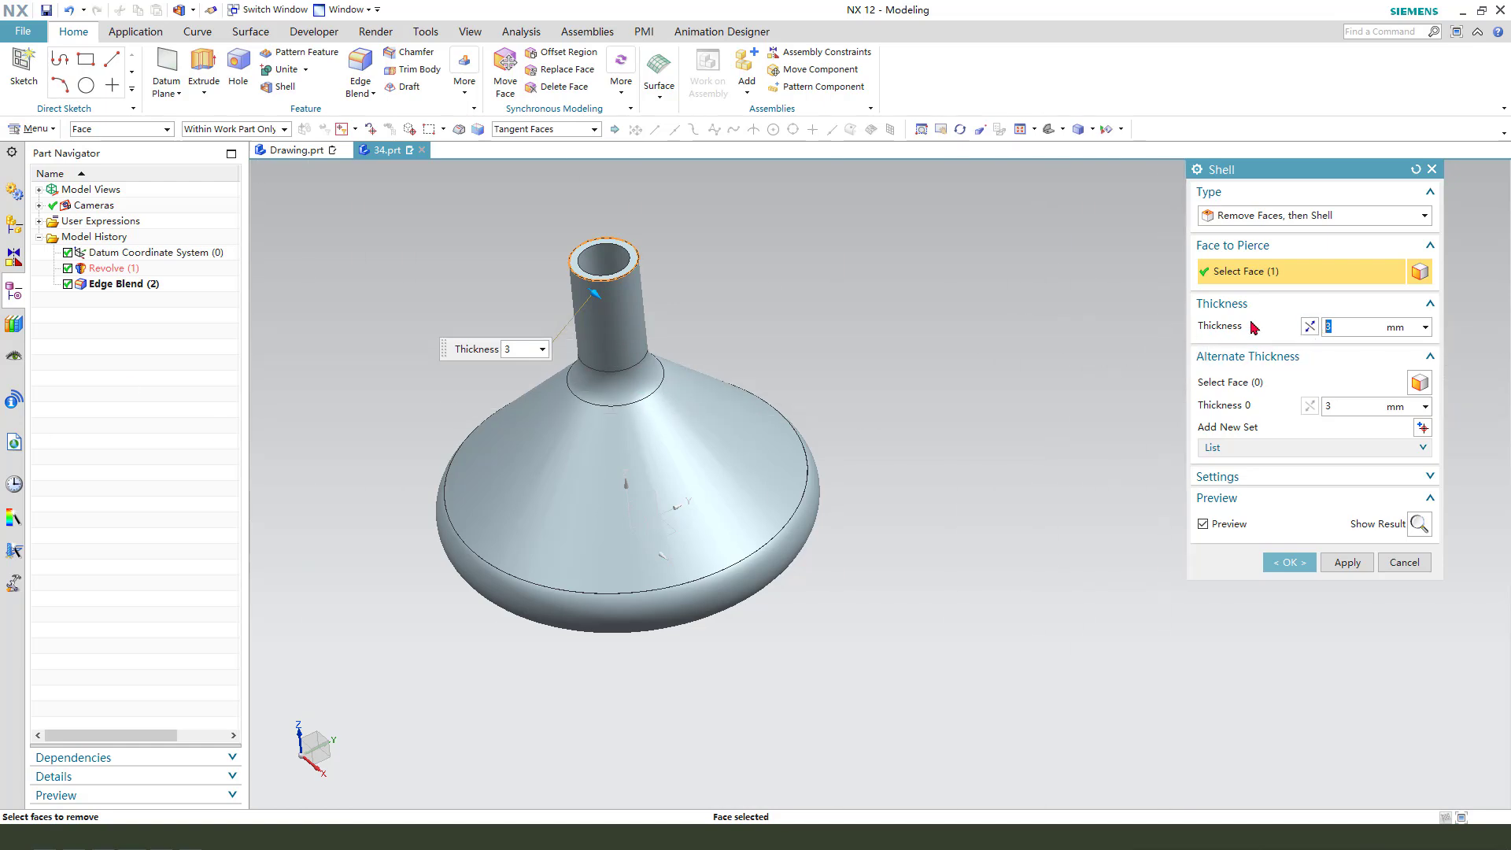
{"action": "left_click", "coordinate": [1288, 563]}
{"action": "scroll", "coordinate": [911, 446], "scroll_direction": "down", "scroll_amount": 2}
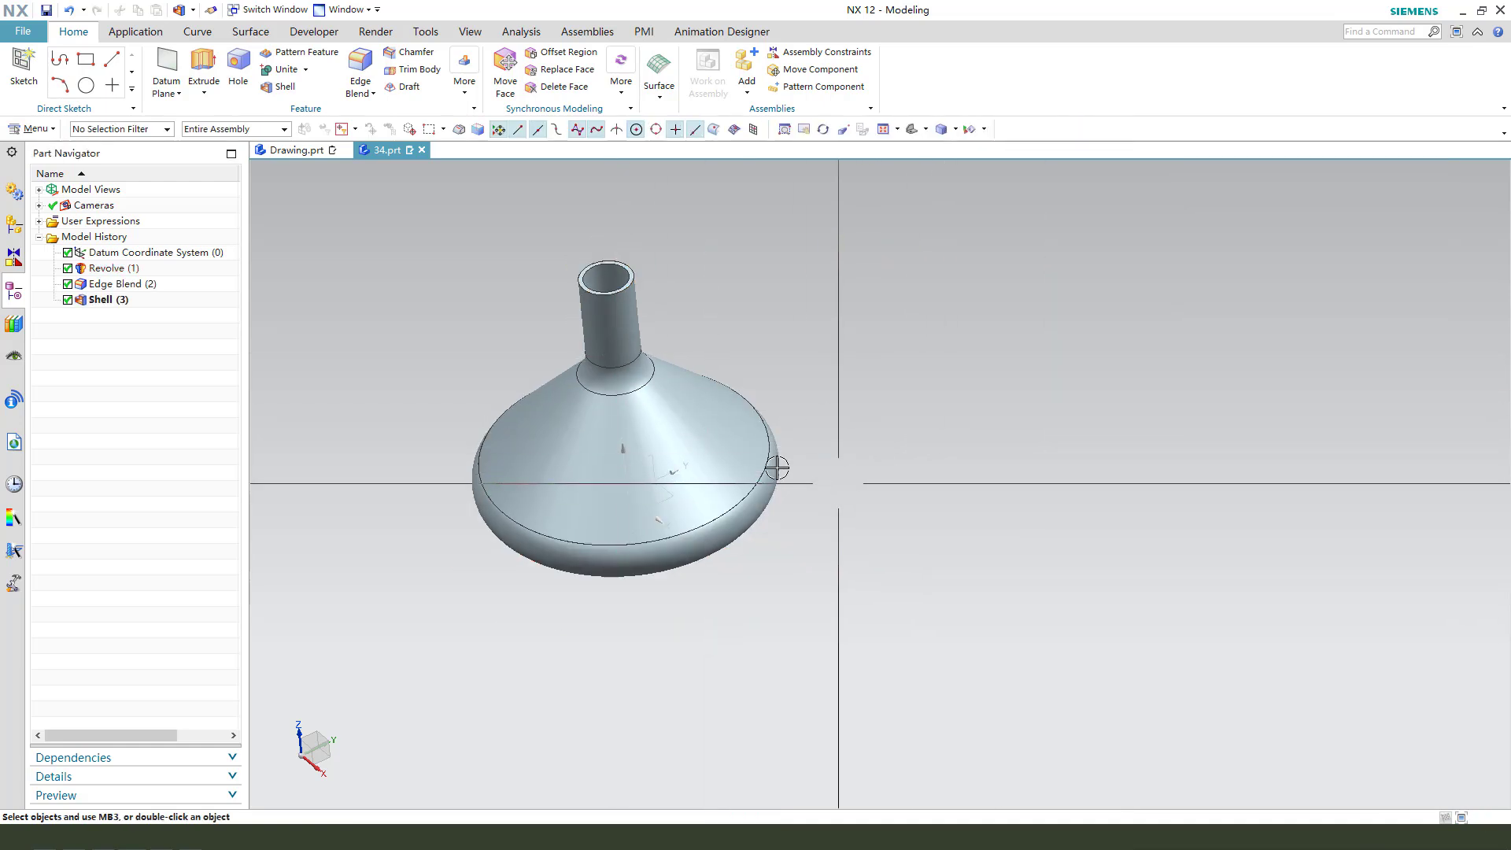
- Rotate the hollow part and snap to the straight-on YZ side view with F8
{"action": "middle_click_drag", "start_coordinate": [705, 449], "coordinate": [725, 412]}
{"action": "scroll", "coordinate": [638, 563], "scroll_direction": "down", "scroll_amount": 2}
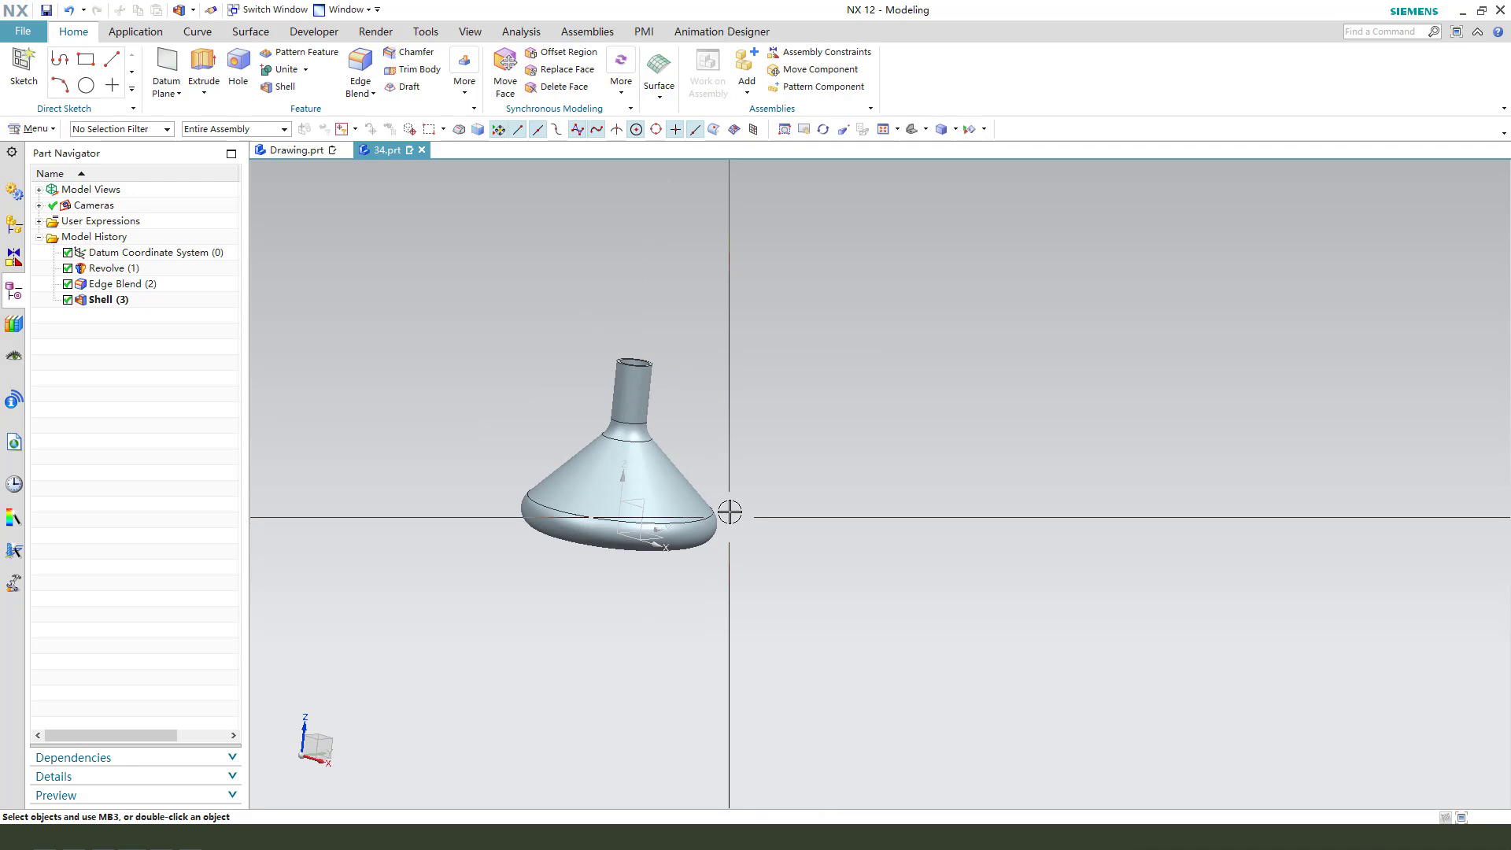
{"action": "key", "text": "F8"}
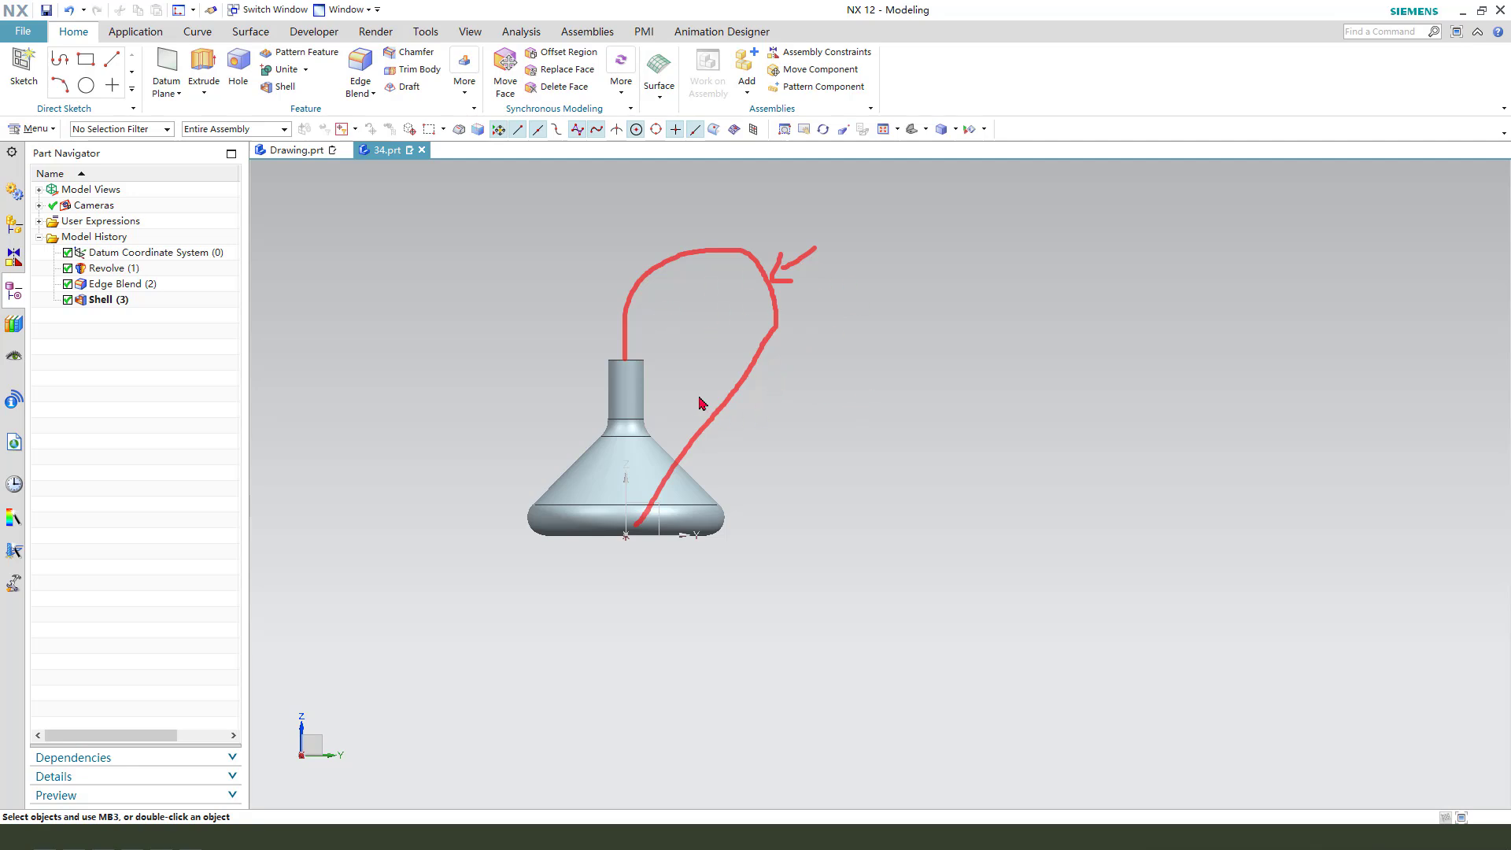
- Start an Extrude and sketch its profile on the YZ datum plane
{"action": "left_click", "coordinate": [204, 67]}
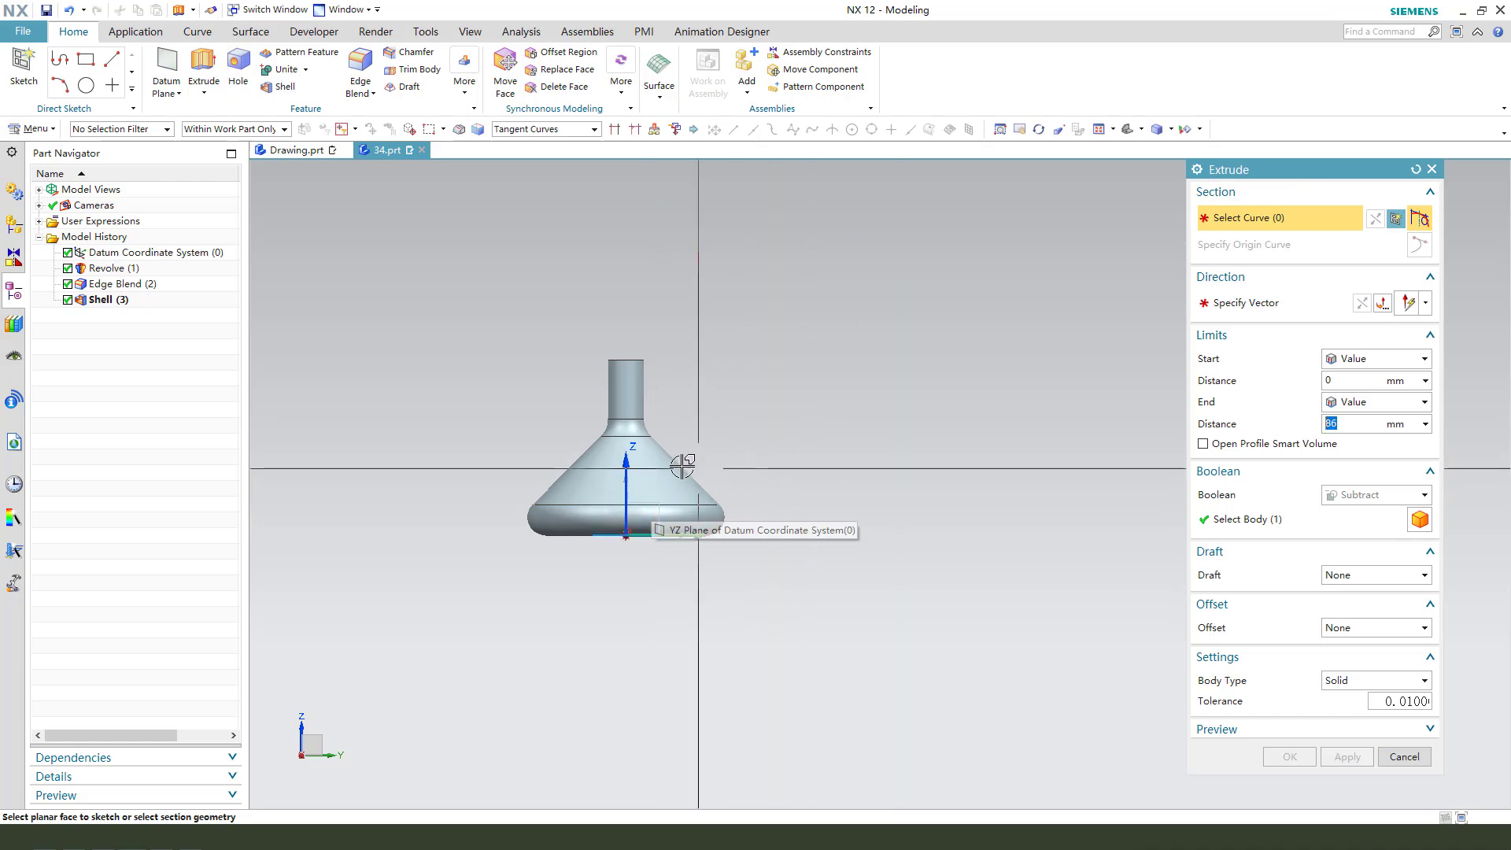
{"action": "left_click", "coordinate": [657, 498]}
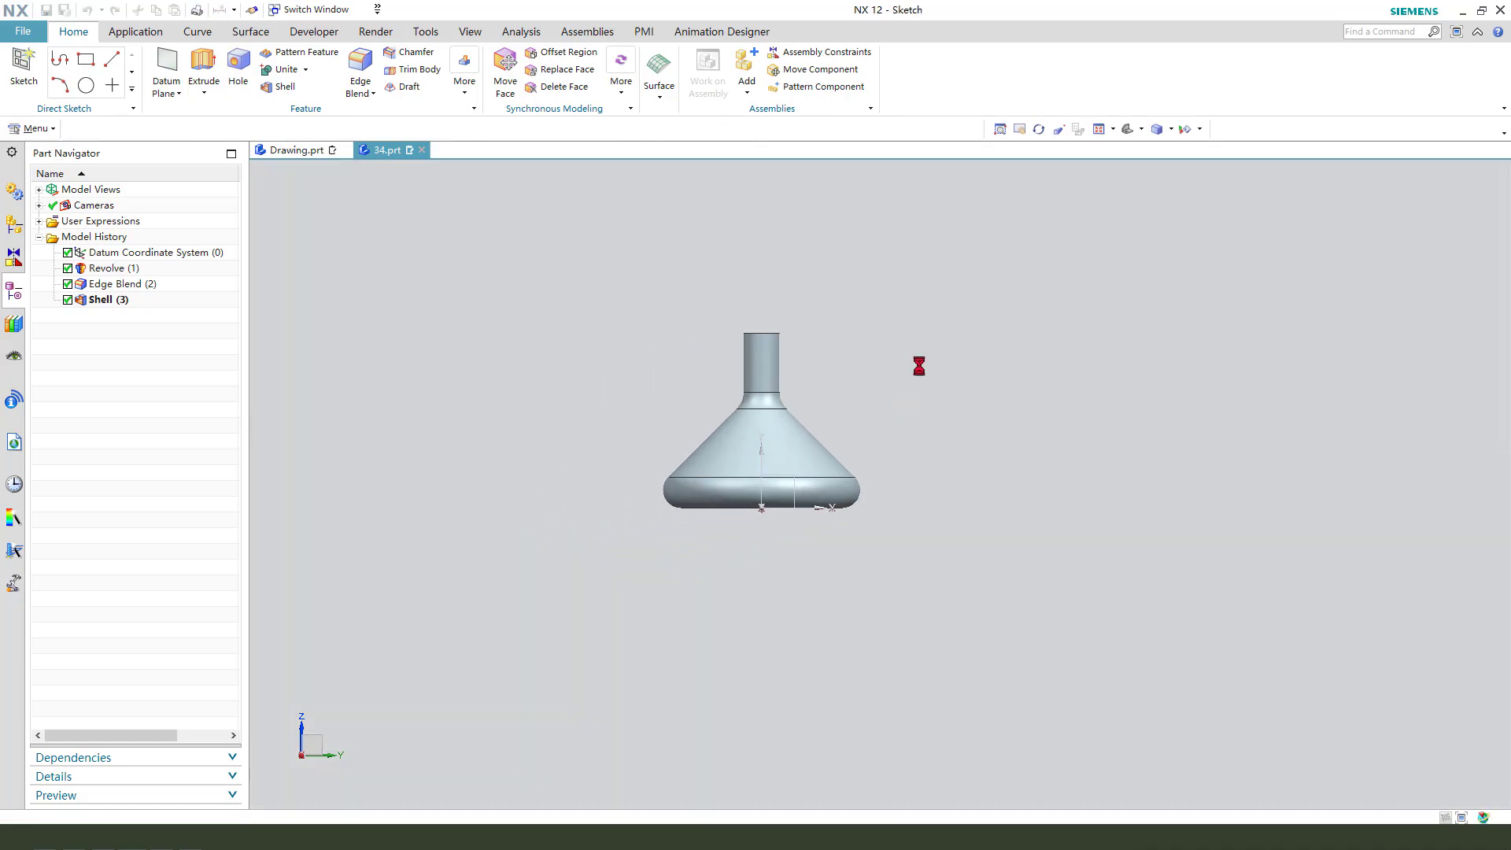
{"action": "scroll", "coordinate": [464, 309], "scroll_direction": "down", "scroll_amount": 1}
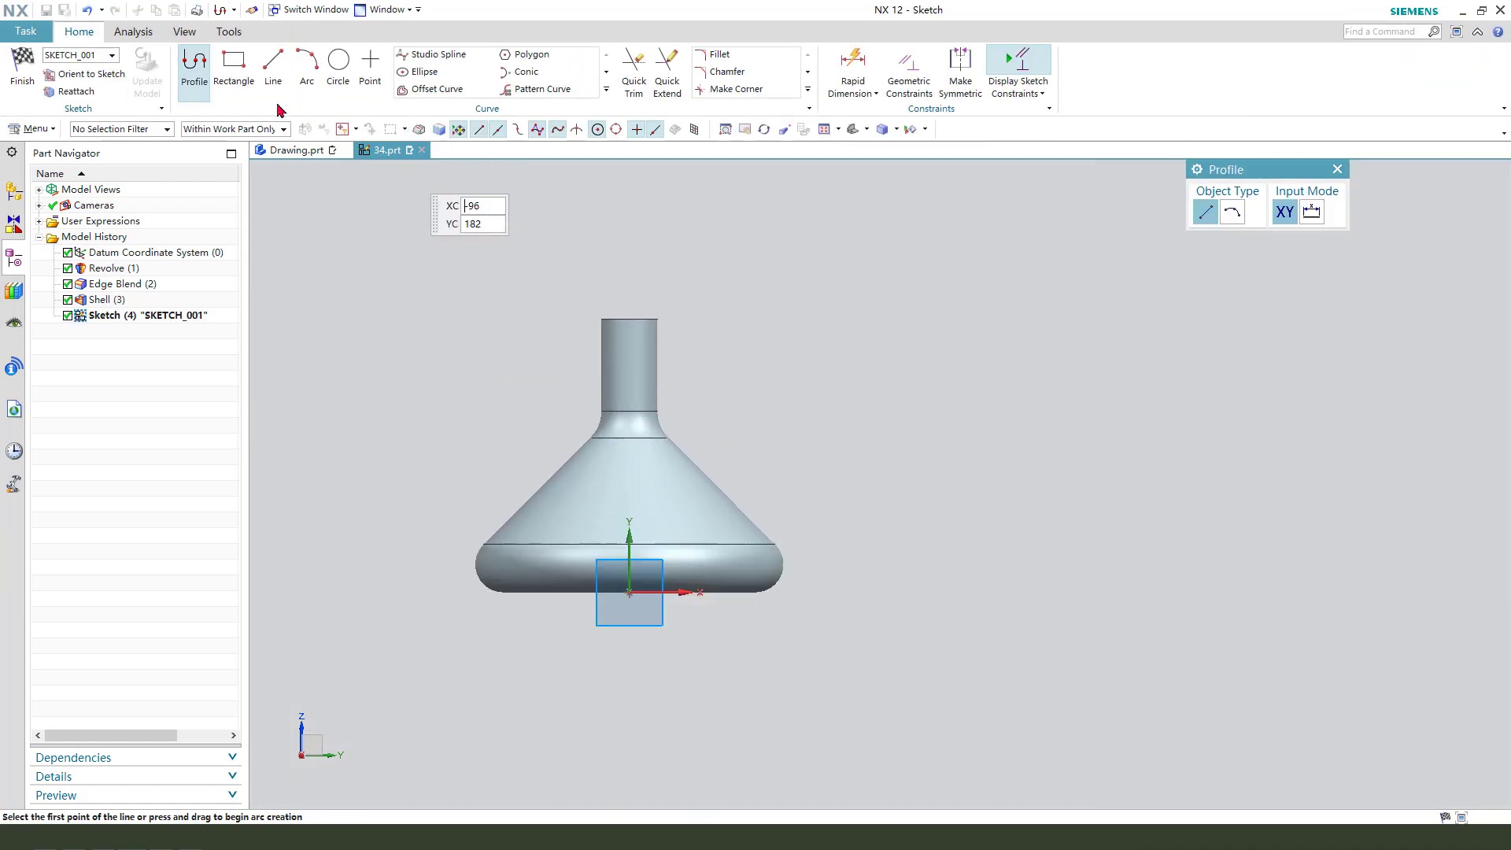
{"action": "middle_click_drag", "start_coordinate": [601, 297], "coordinate": [669, 323]}
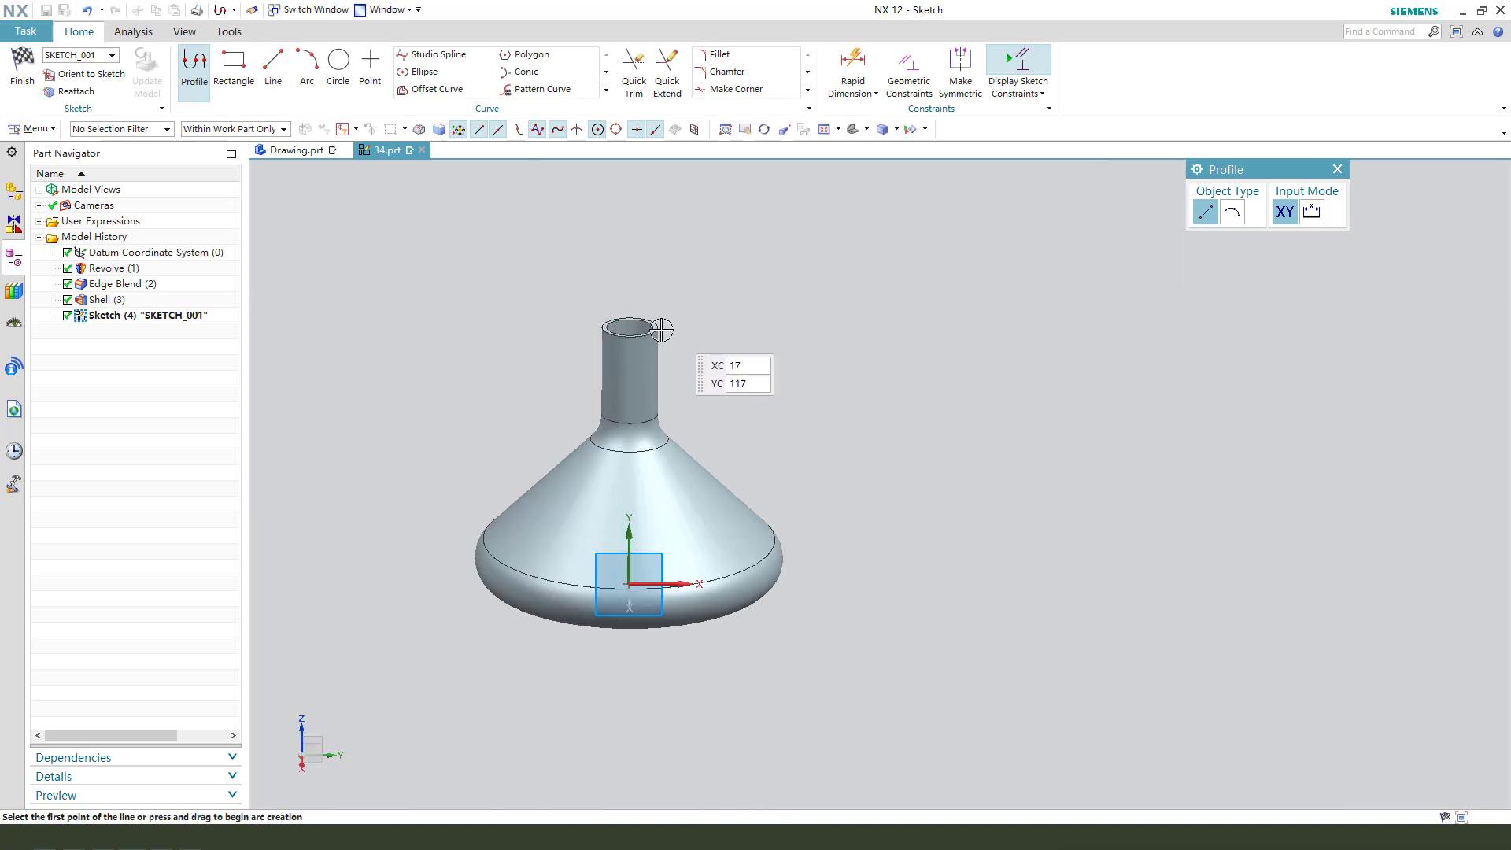
- Draw the hook path: 52 vertical line from the neck top, half-circle arc, sloped line to the base
{"action": "left_click", "coordinate": [648, 326]}
{"action": "key", "text": "shift+F8"}
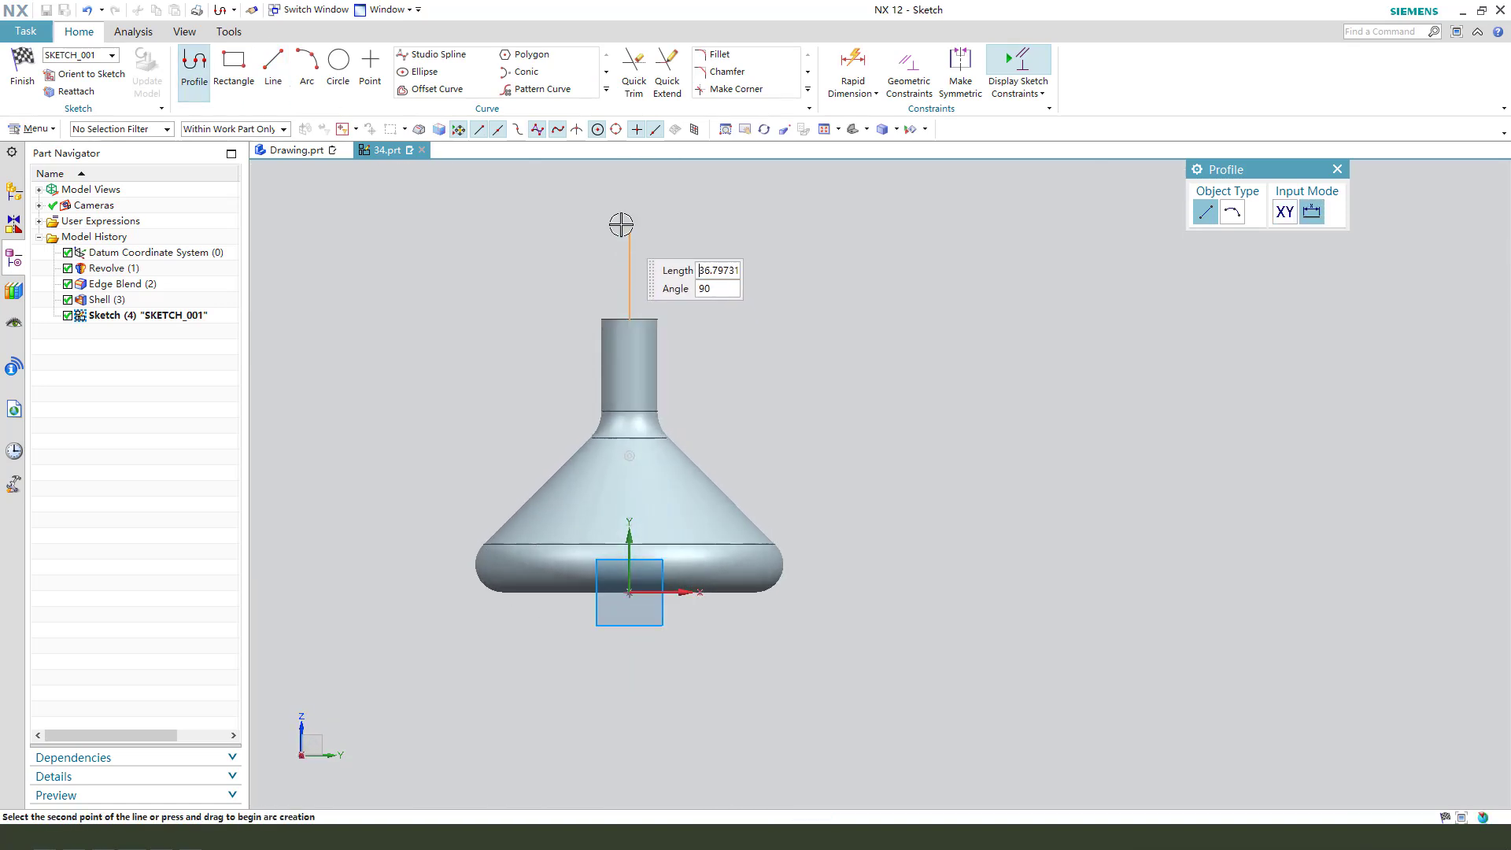
{"action": "left_click", "coordinate": [629, 197]}
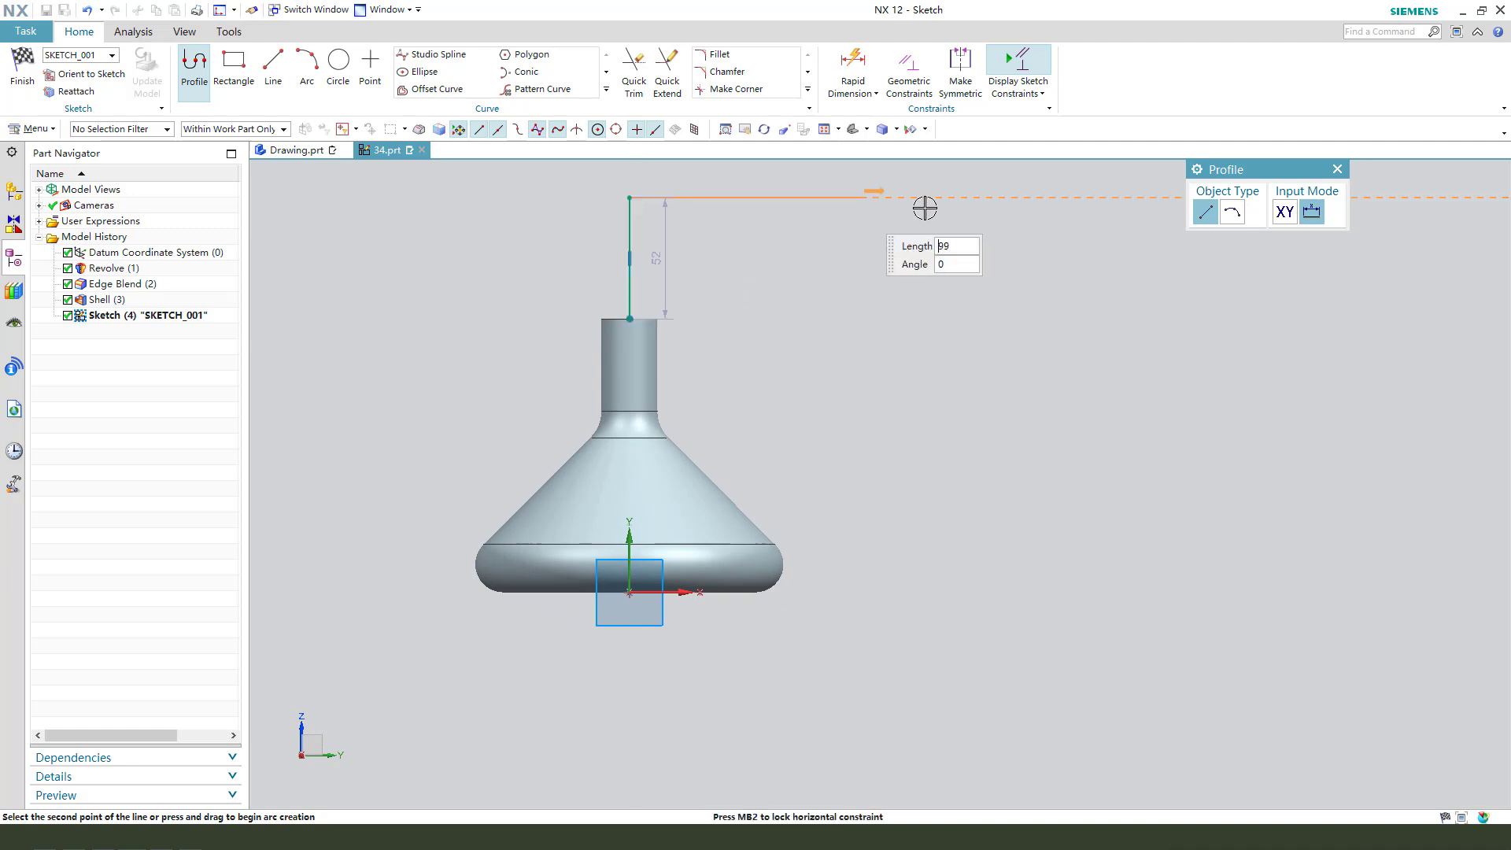
{"action": "left_click", "coordinate": [1232, 214]}
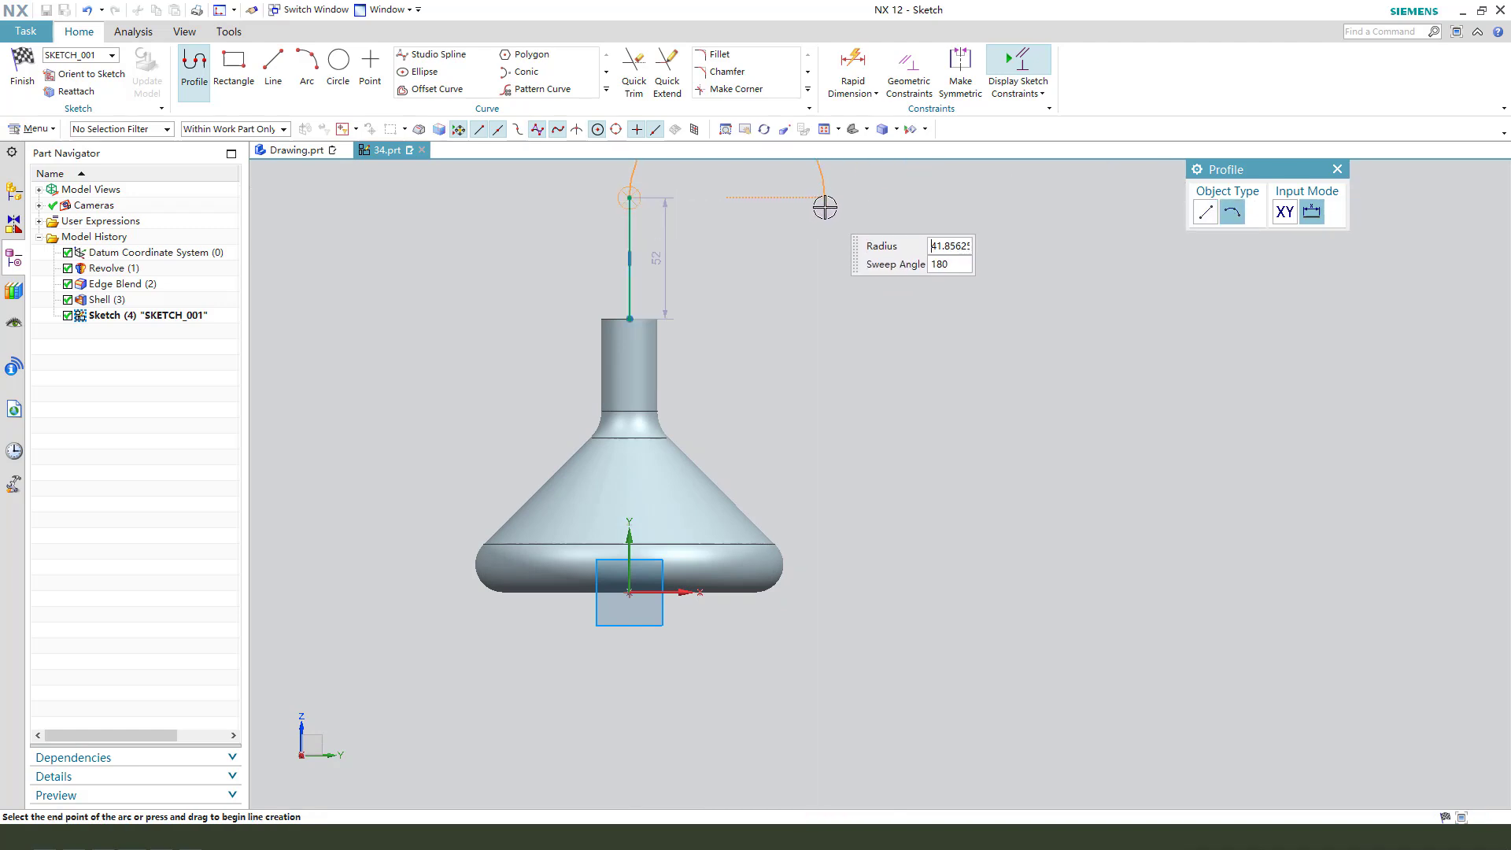
{"action": "left_click", "coordinate": [866, 283]}
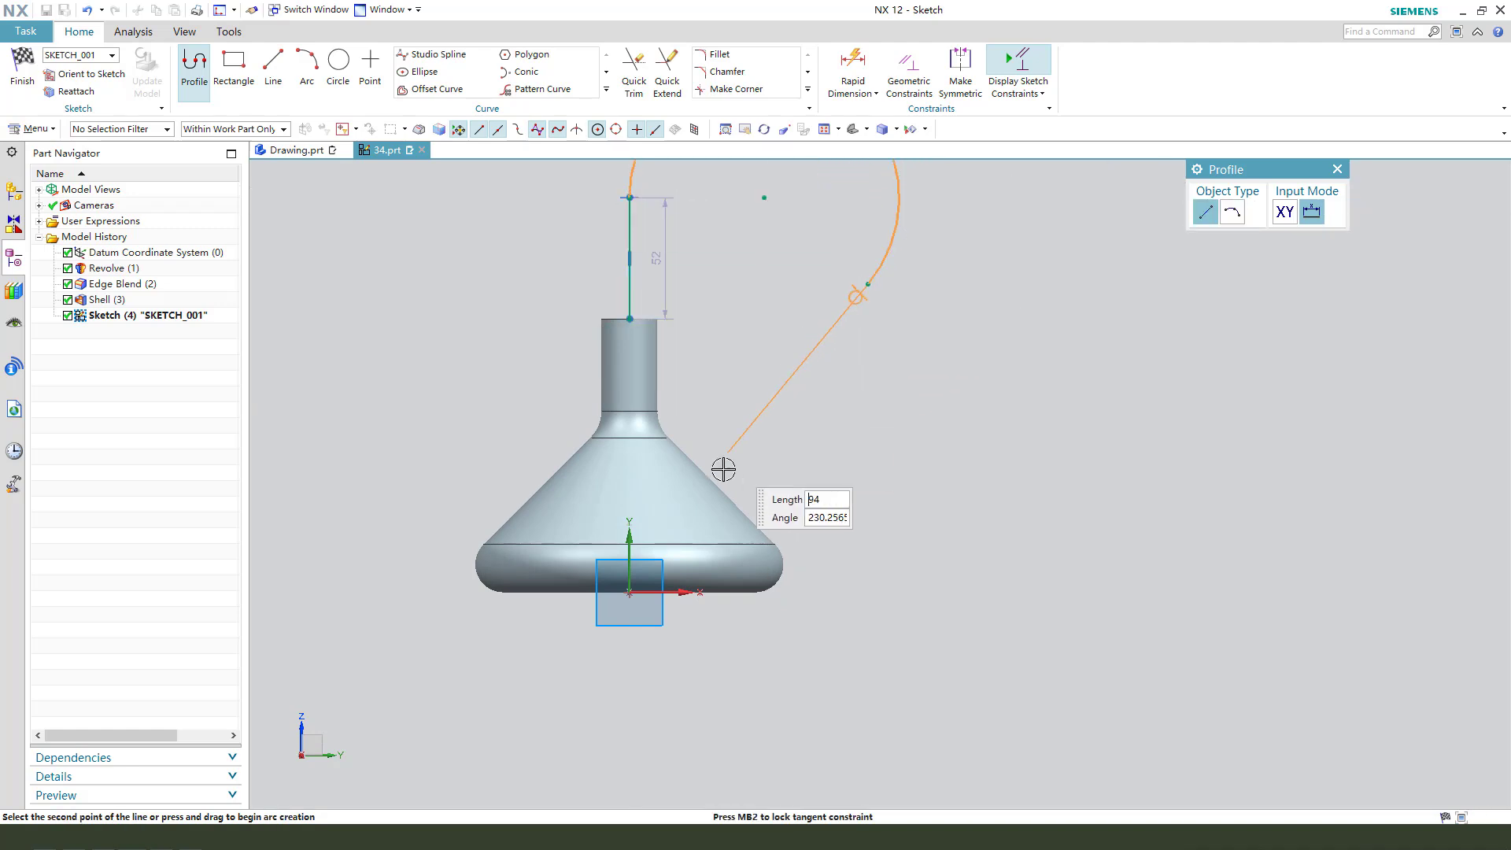
{"action": "left_click", "coordinate": [683, 570]}
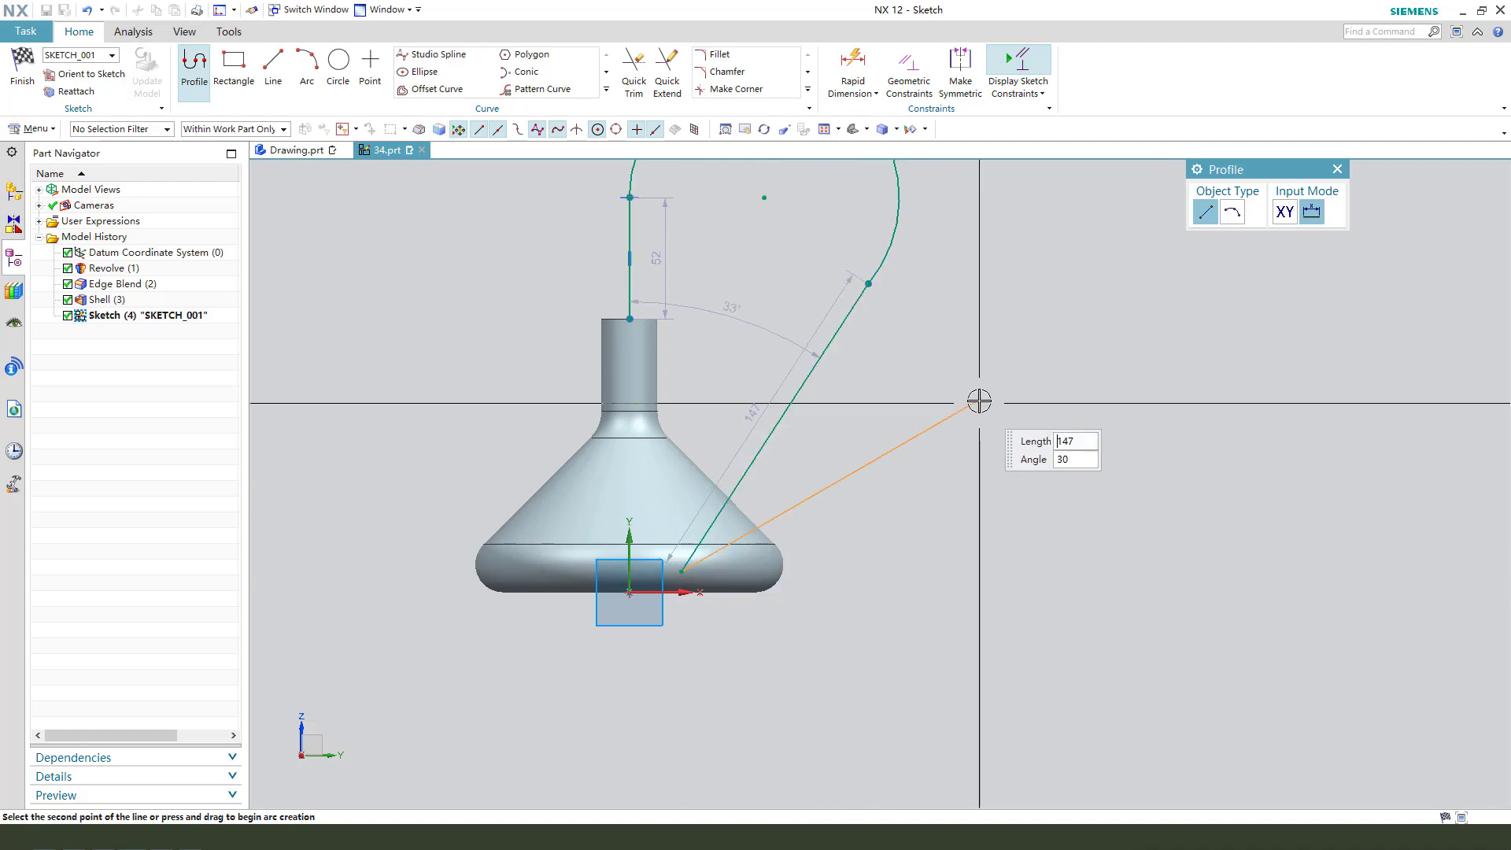
{"action": "key", "text": "Escape"}
- Constrain the sloped line's bottom end point onto the sketch's horizontal axis
{"action": "left_click", "coordinate": [684, 569]}
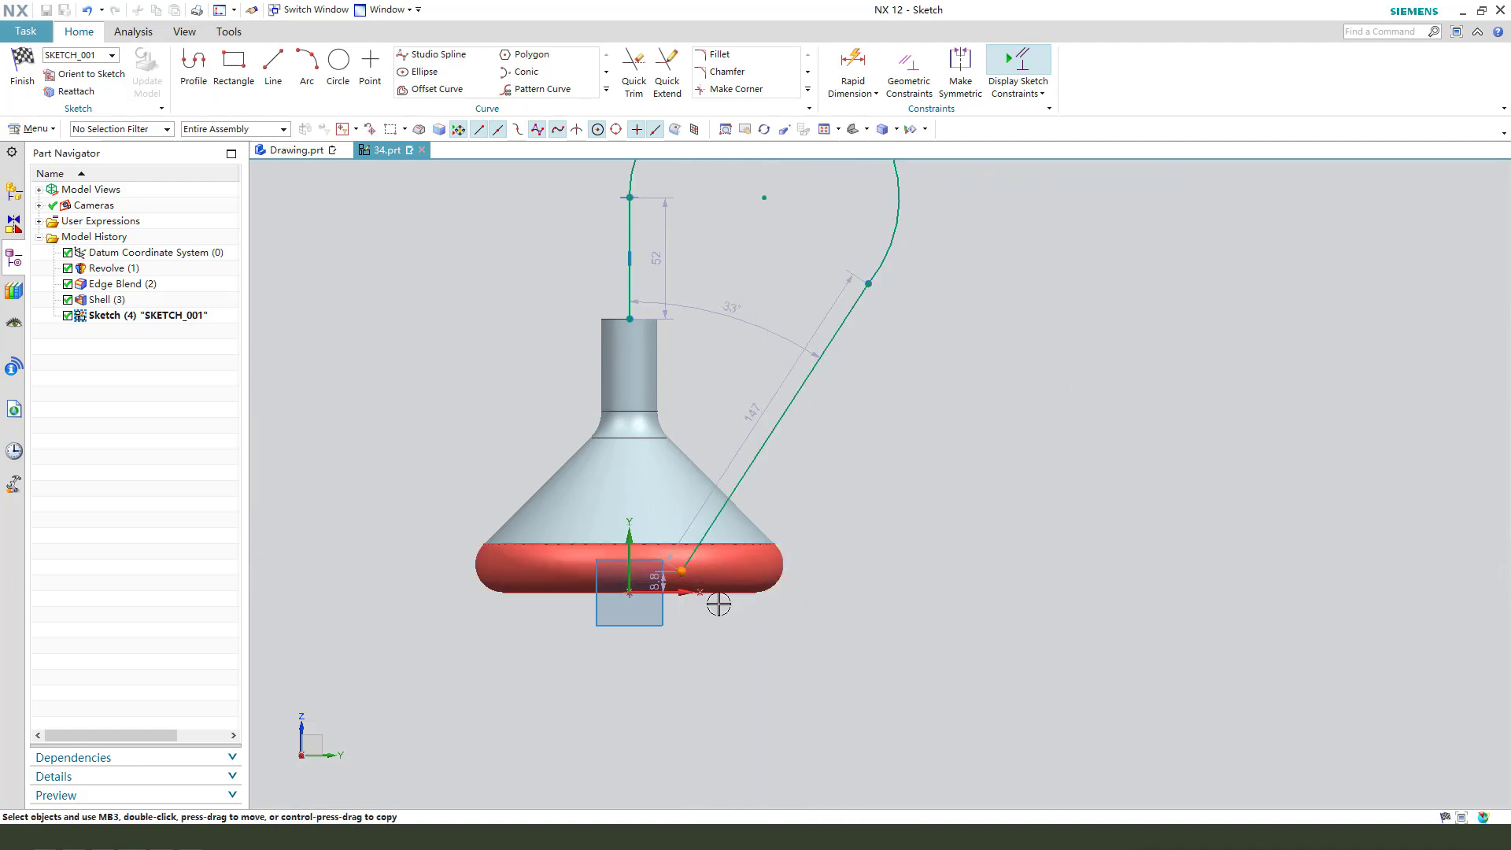
{"action": "scroll", "coordinate": [684, 569], "scroll_direction": "down", "scroll_amount": 1}
{"action": "left_click", "coordinate": [664, 586]}
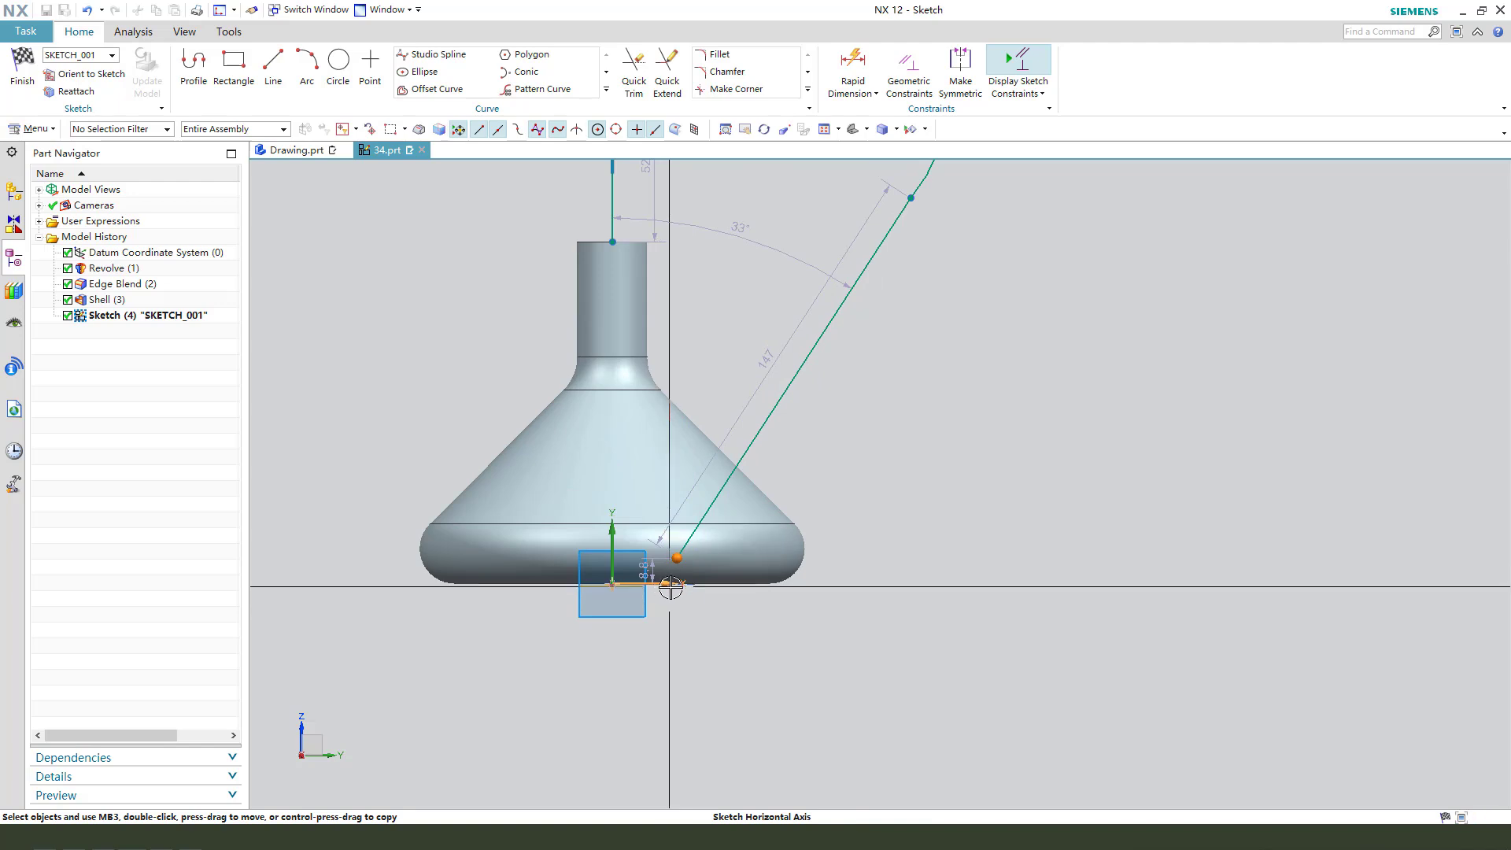
{"action": "left_click", "coordinate": [697, 556]}
{"action": "scroll", "coordinate": [694, 568], "scroll_direction": "up", "scroll_amount": 2}
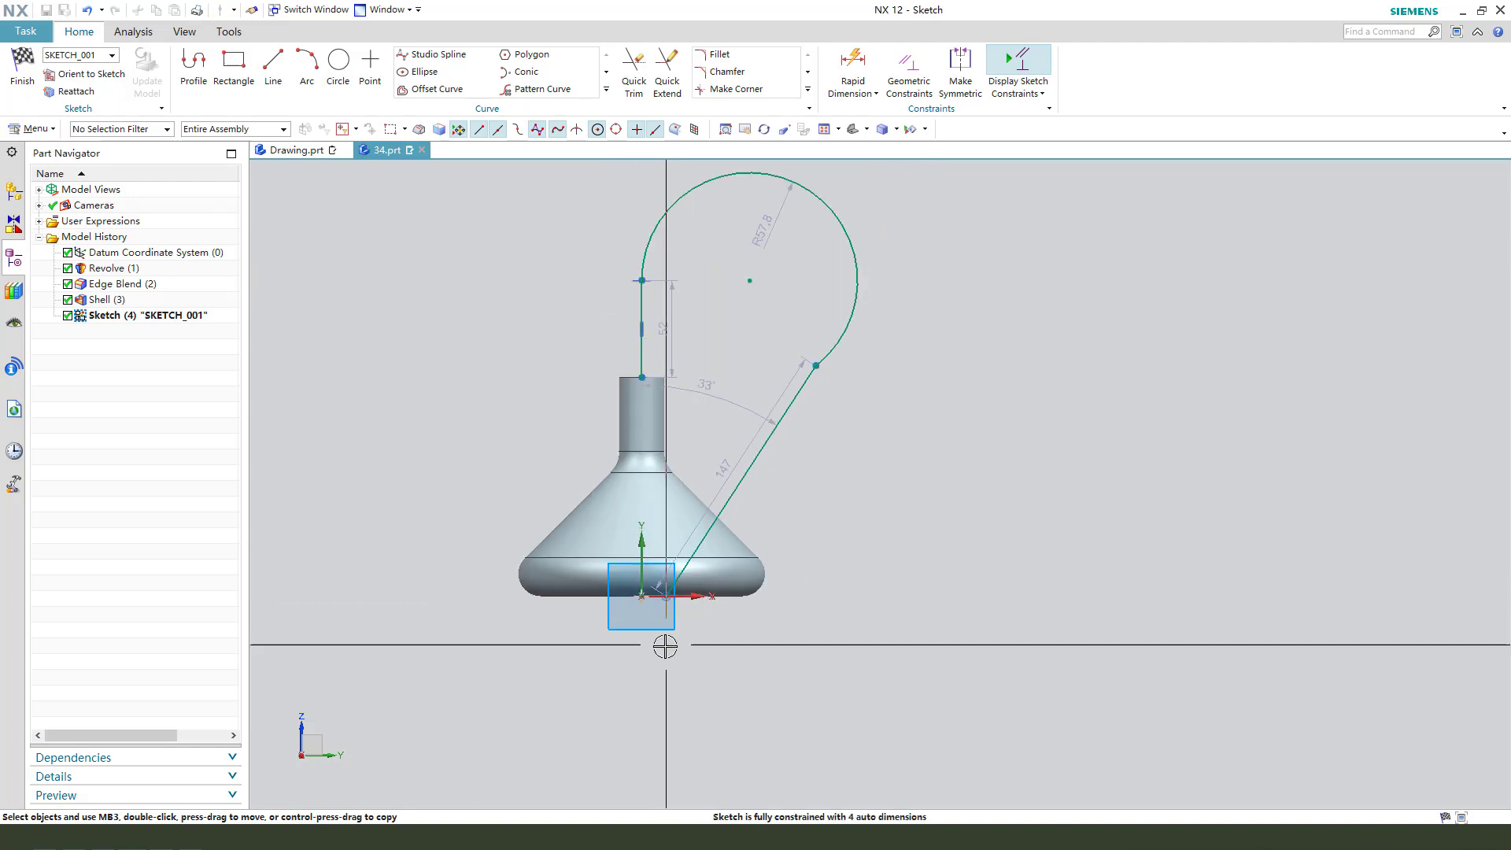
{"action": "scroll", "coordinate": [664, 606], "scroll_direction": "down", "scroll_amount": 2}
{"action": "left_click", "coordinate": [665, 569]}
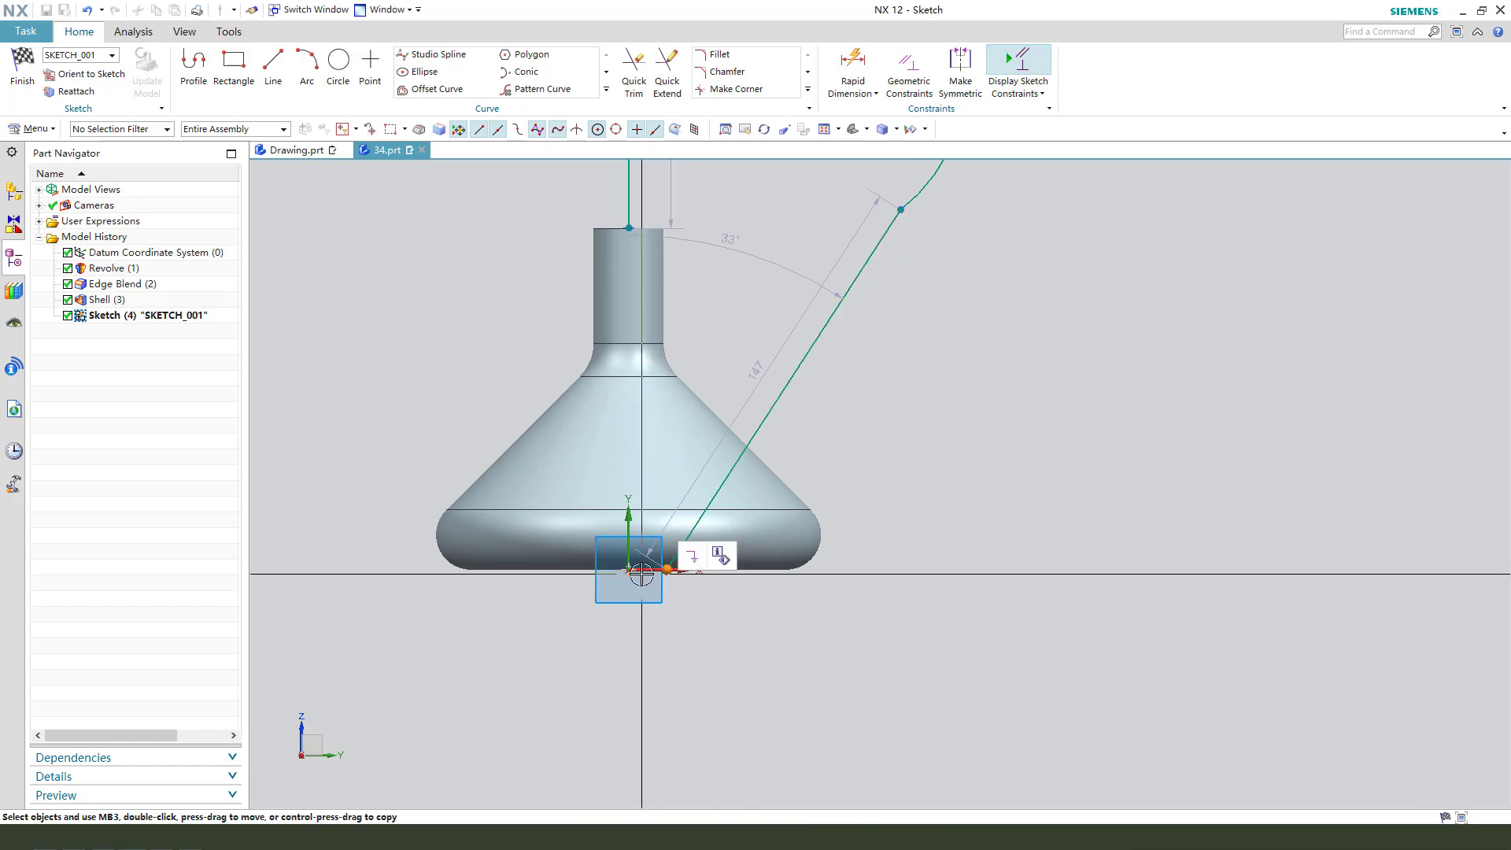
{"action": "left_click", "coordinate": [628, 534]}
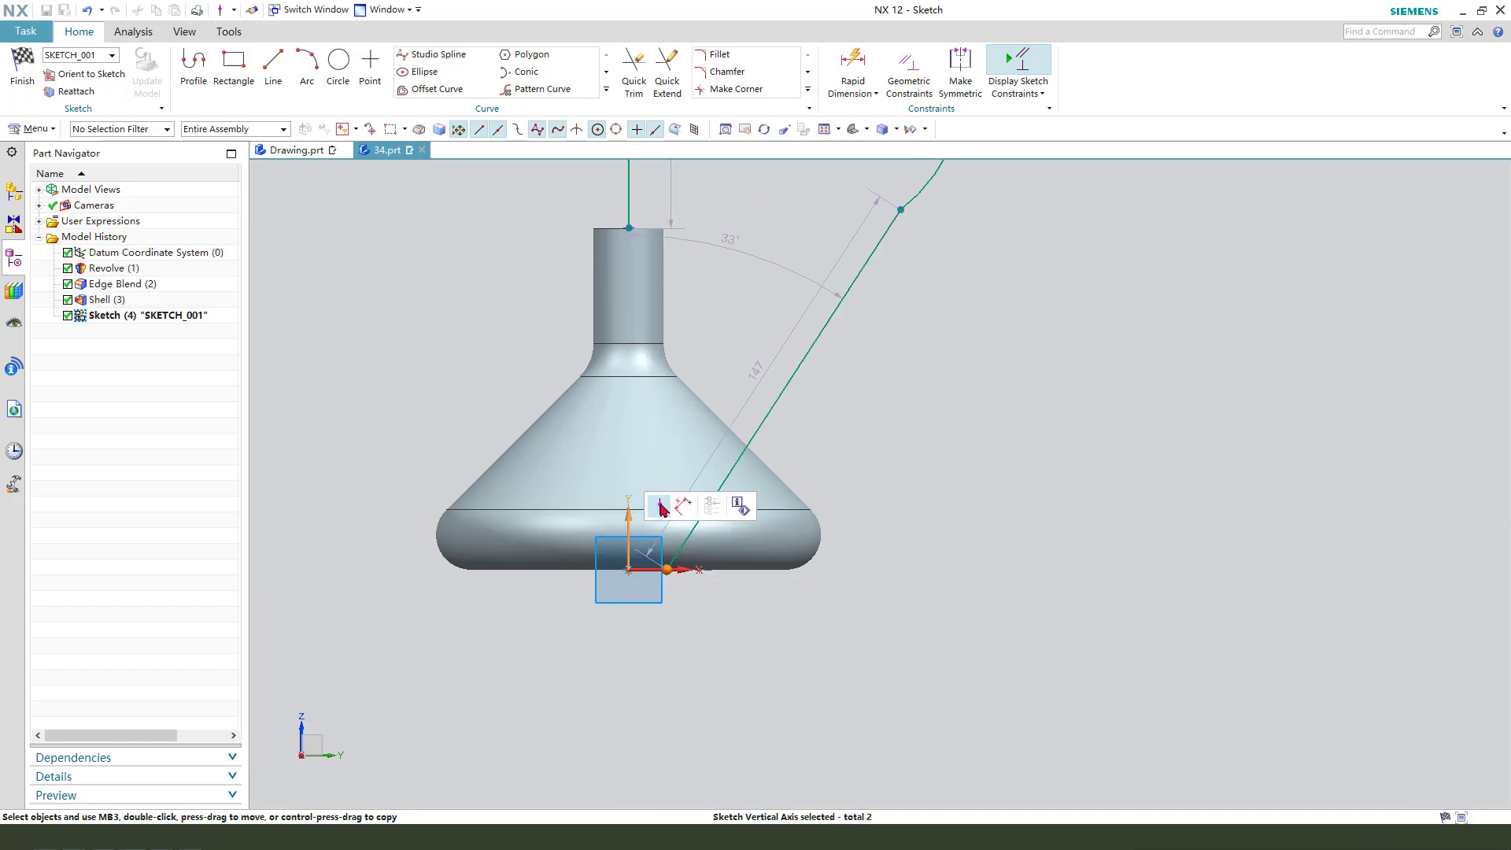
- Make the hook arc tangent to the slanted line
{"action": "scroll", "coordinate": [684, 604], "scroll_direction": "up", "scroll_amount": 2}
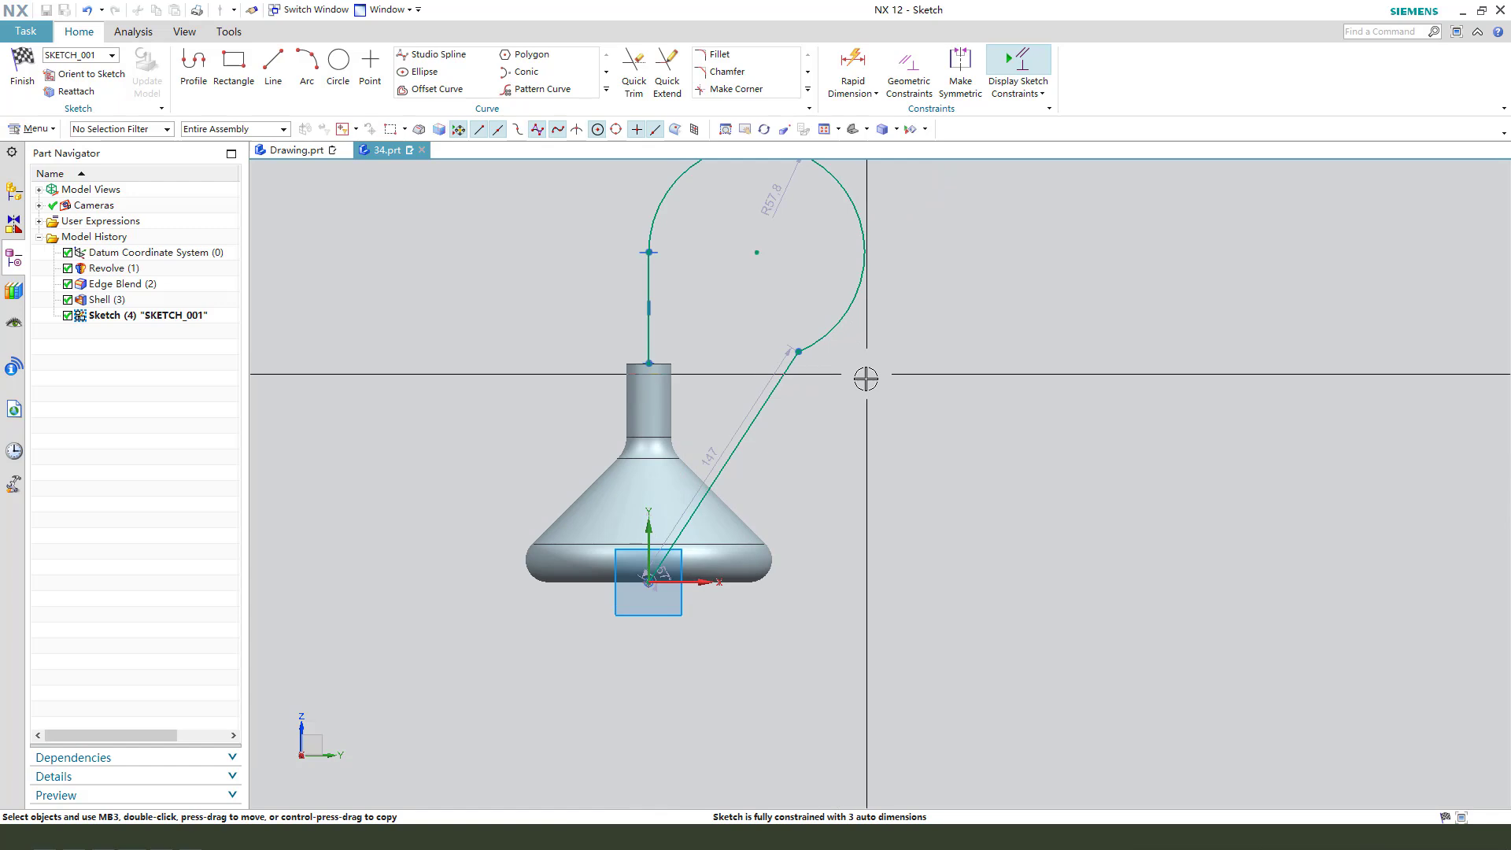
{"action": "left_click", "coordinate": [859, 307]}
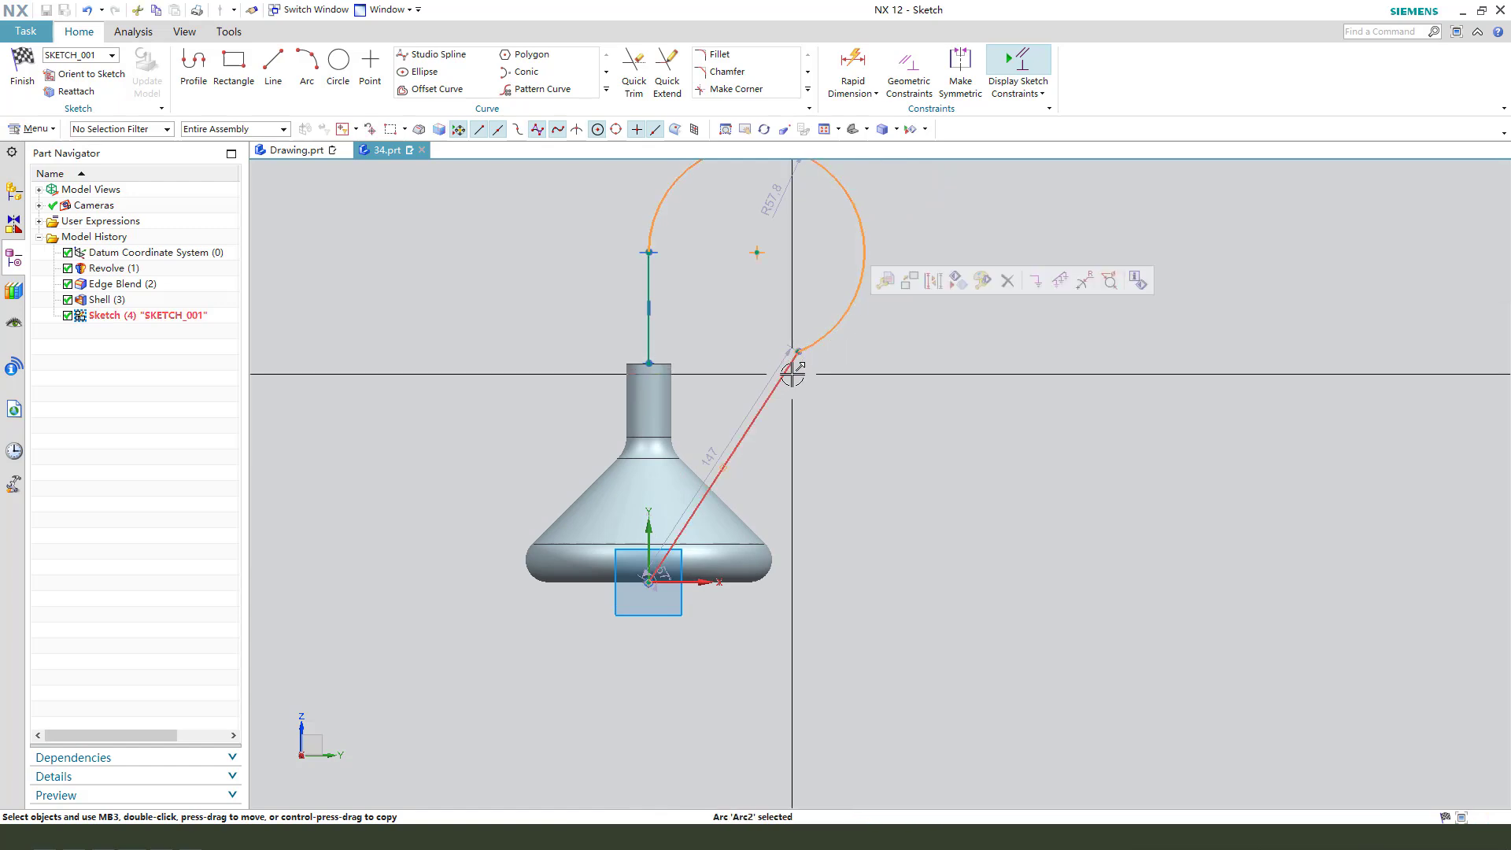
{"action": "left_click", "coordinate": [793, 373]}
{"action": "left_click", "coordinate": [949, 347]}
{"action": "scroll", "coordinate": [869, 378], "scroll_direction": "up", "scroll_amount": 2}
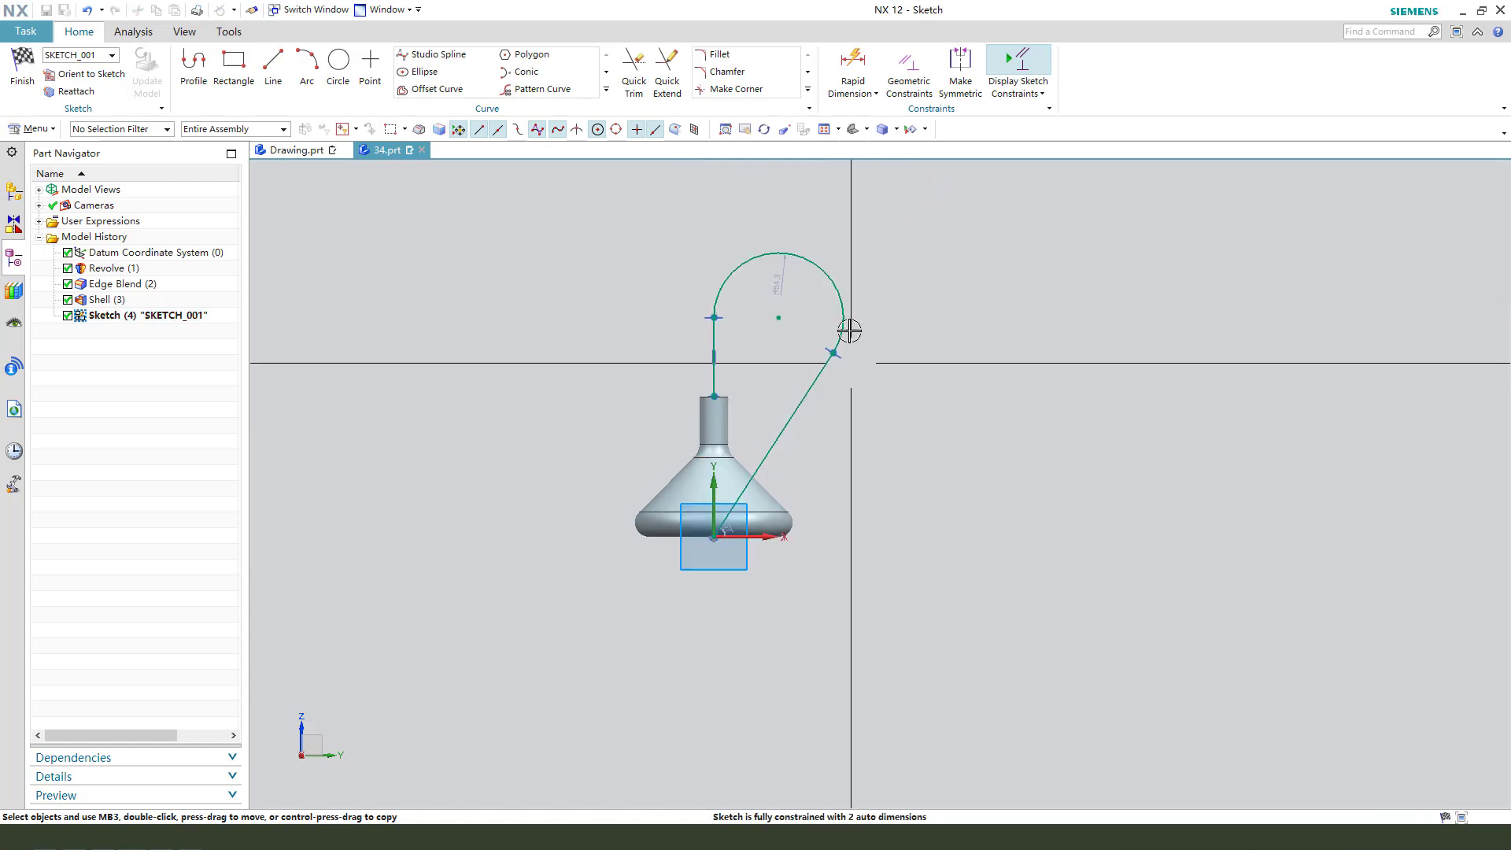
- Set the hook arc's radius dimension p28 to 39 mm
{"action": "double_click", "coordinate": [848, 224]}
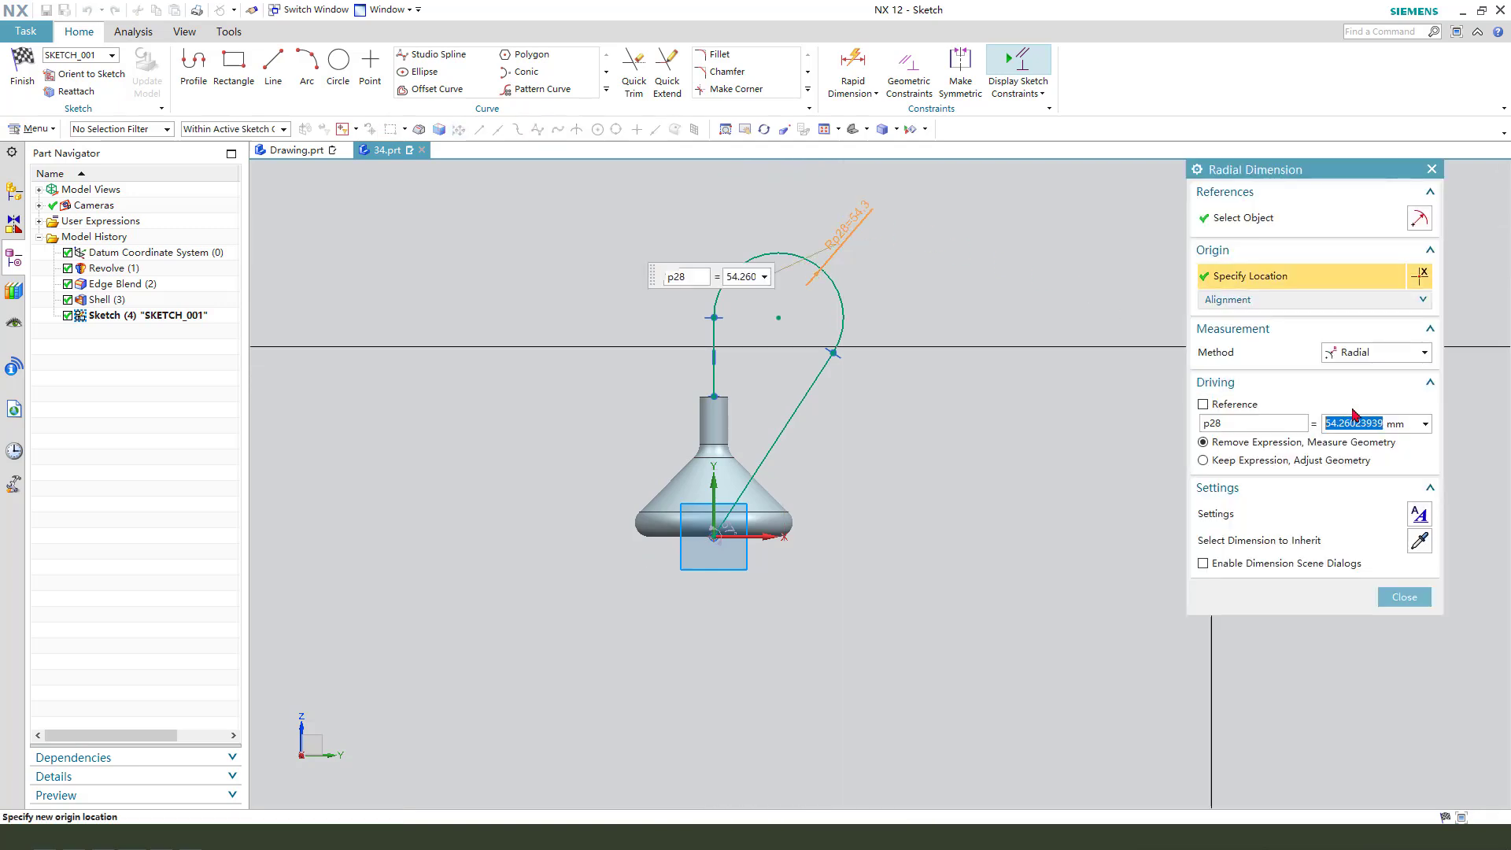
{"action": "type", "text": "39"}
{"action": "key", "text": "Return"}
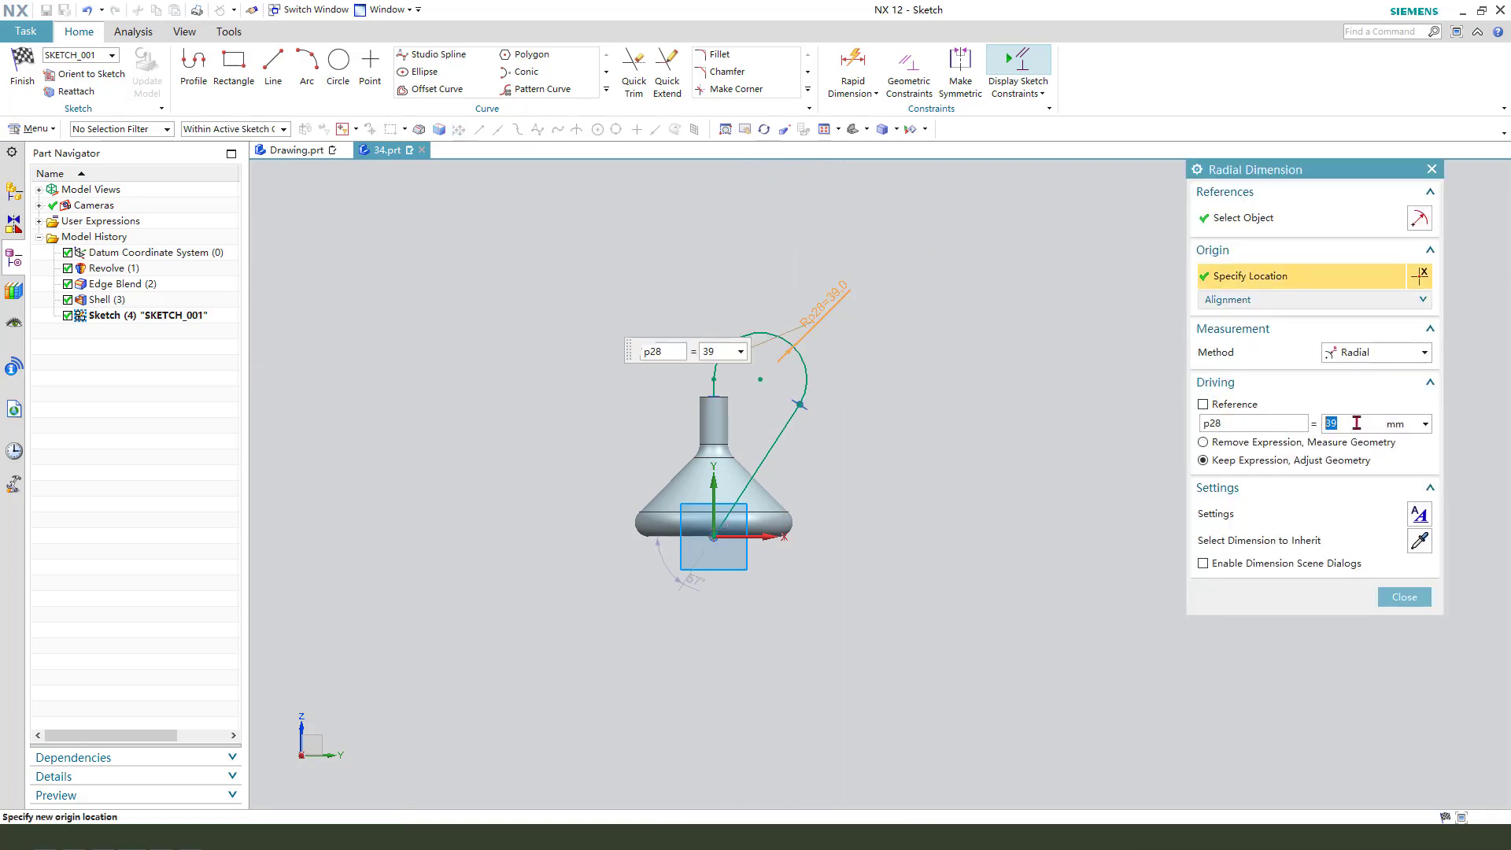
{"action": "middle_click", "coordinate": [1059, 459]}
{"action": "scroll", "coordinate": [884, 441], "scroll_direction": "up", "scroll_amount": 1}
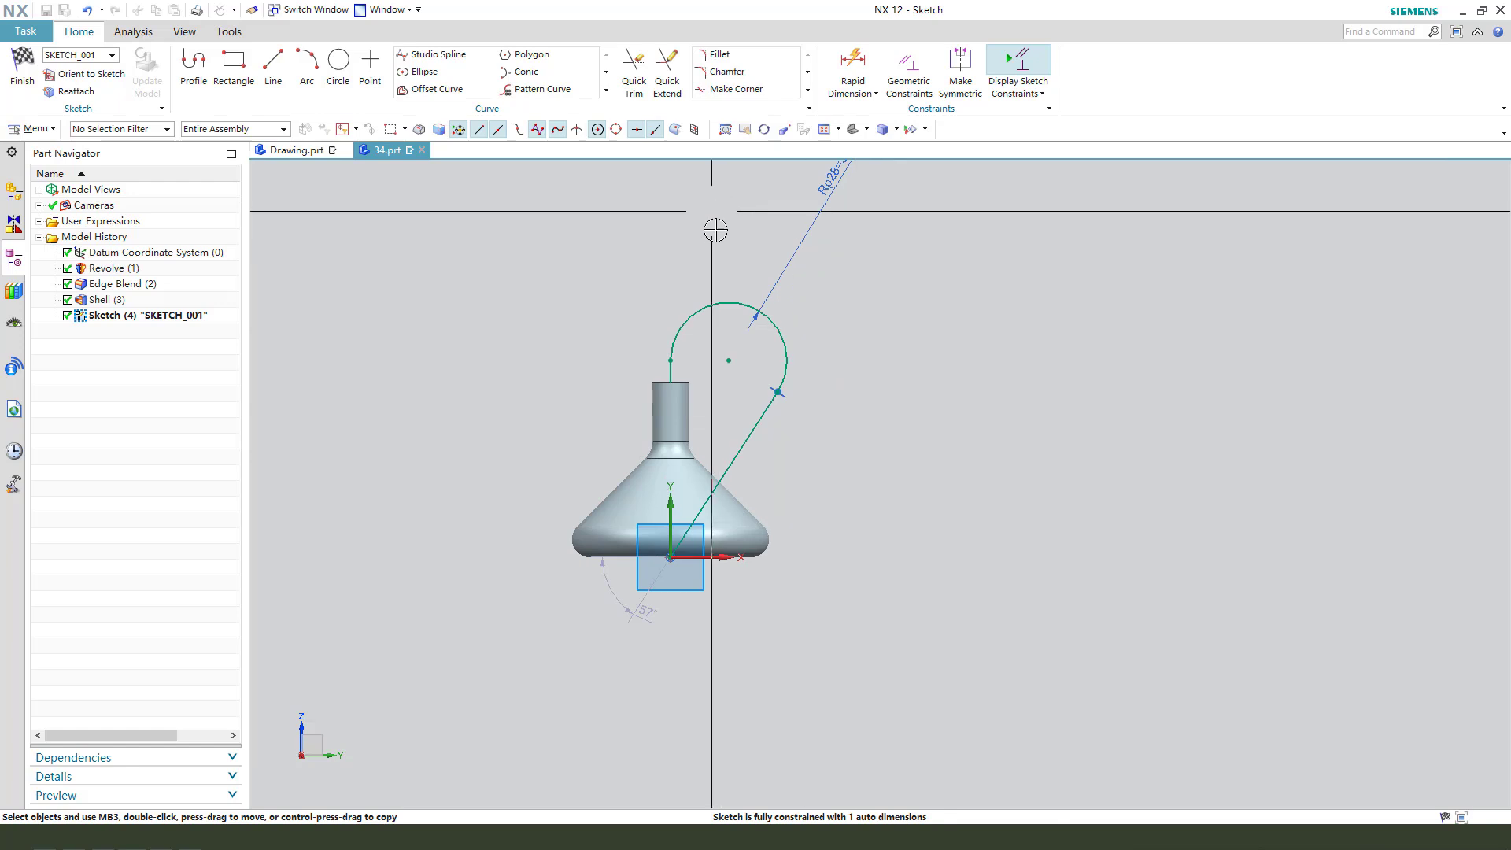
- Add a 156 mm height from the arc top to the horizontal axis and reposition the labels
{"action": "left_click", "coordinate": [853, 72]}
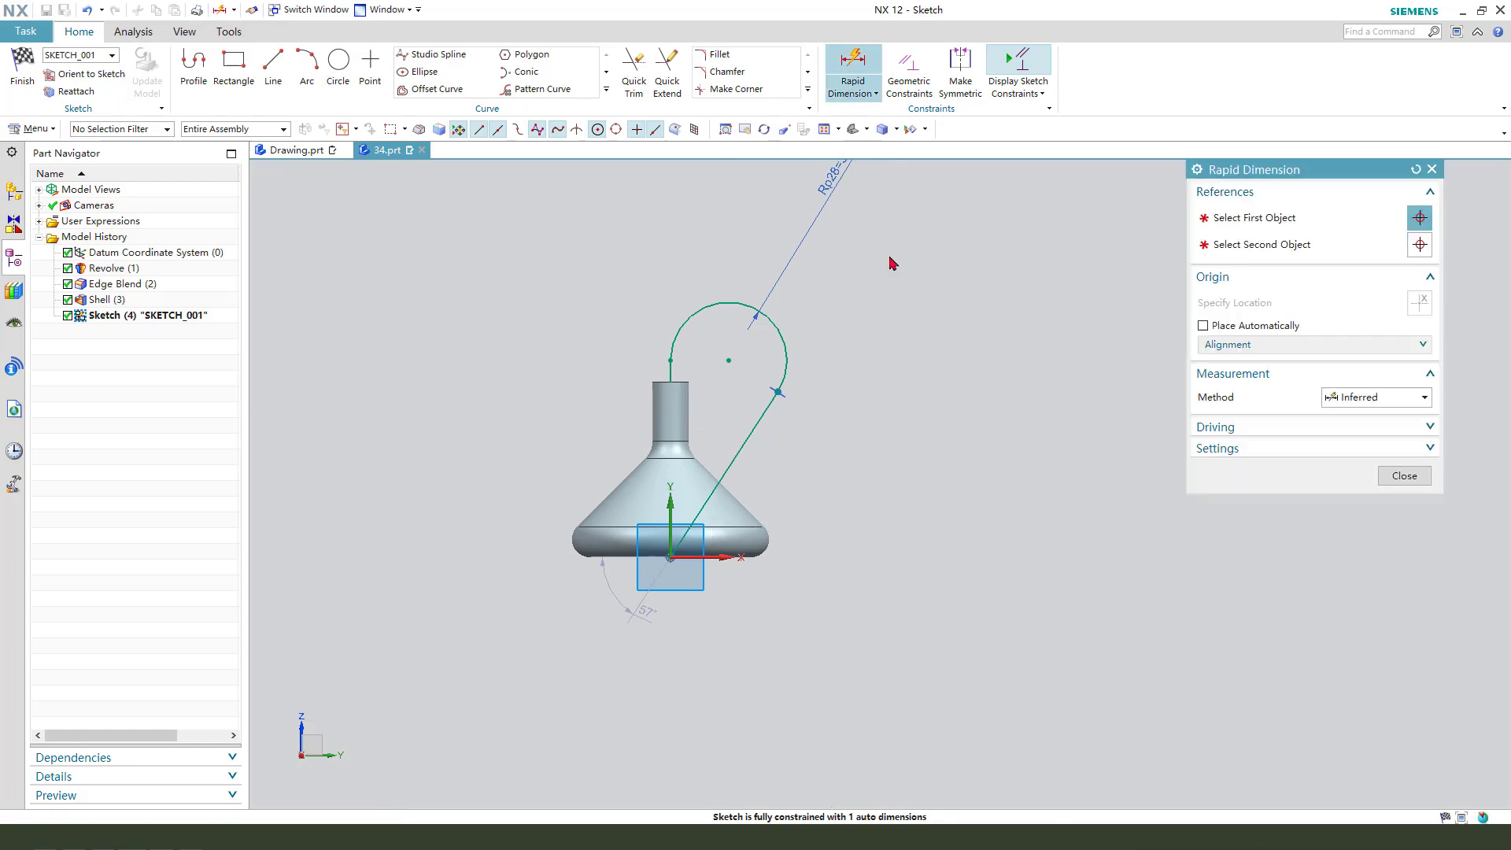
{"action": "left_click", "coordinate": [736, 295]}
{"action": "left_click", "coordinate": [724, 557]}
{"action": "left_click", "coordinate": [913, 433]}
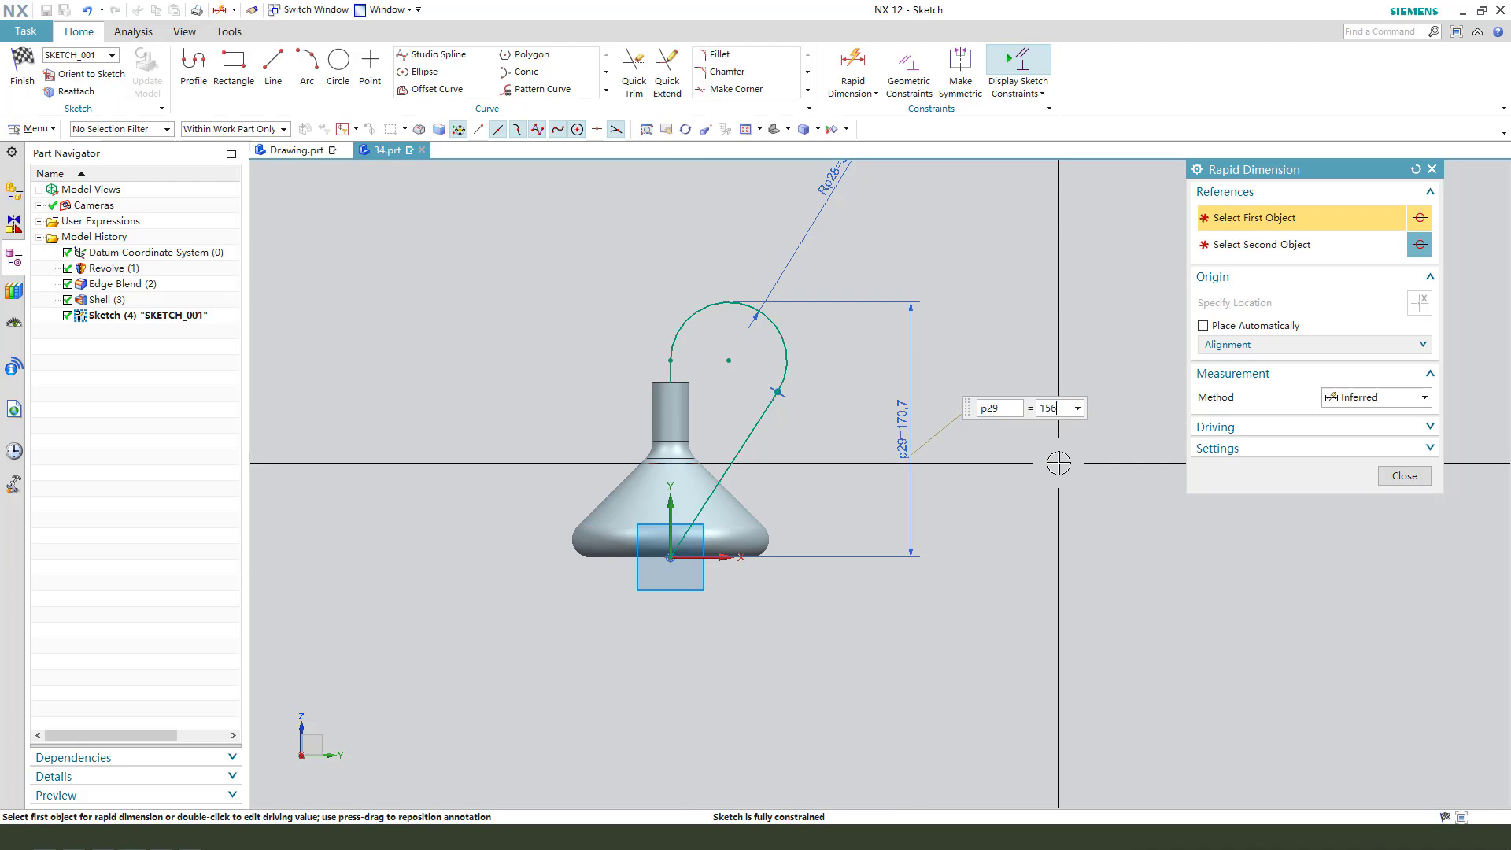
{"action": "key", "text": "Return"}
{"action": "left_click", "coordinate": [1404, 476]}
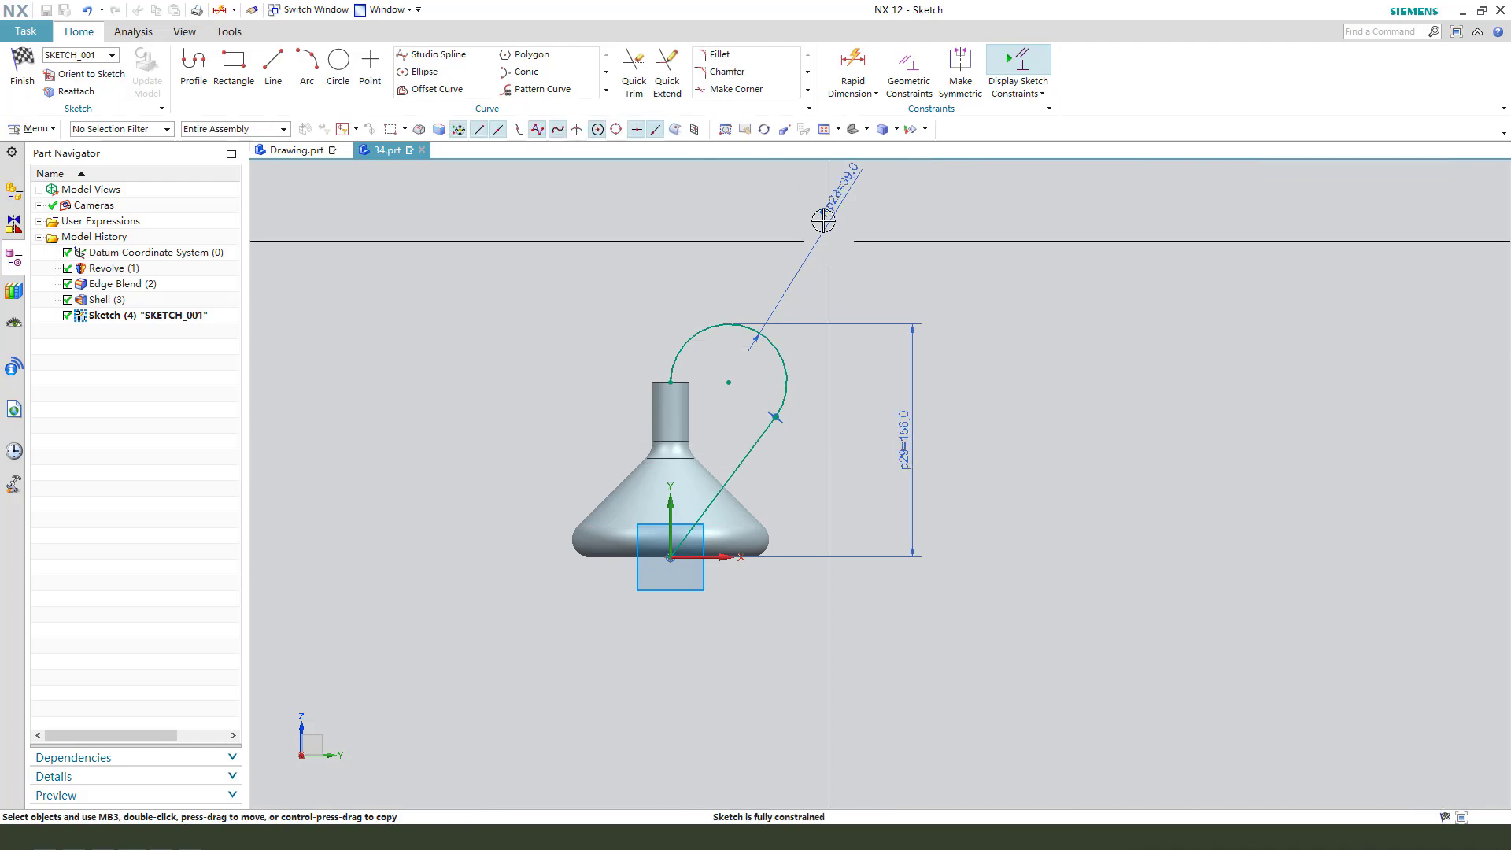
{"action": "left_click_drag", "start_coordinate": [824, 221], "coordinate": [841, 250]}
{"action": "left_click_drag", "start_coordinate": [911, 433], "coordinate": [936, 435]}
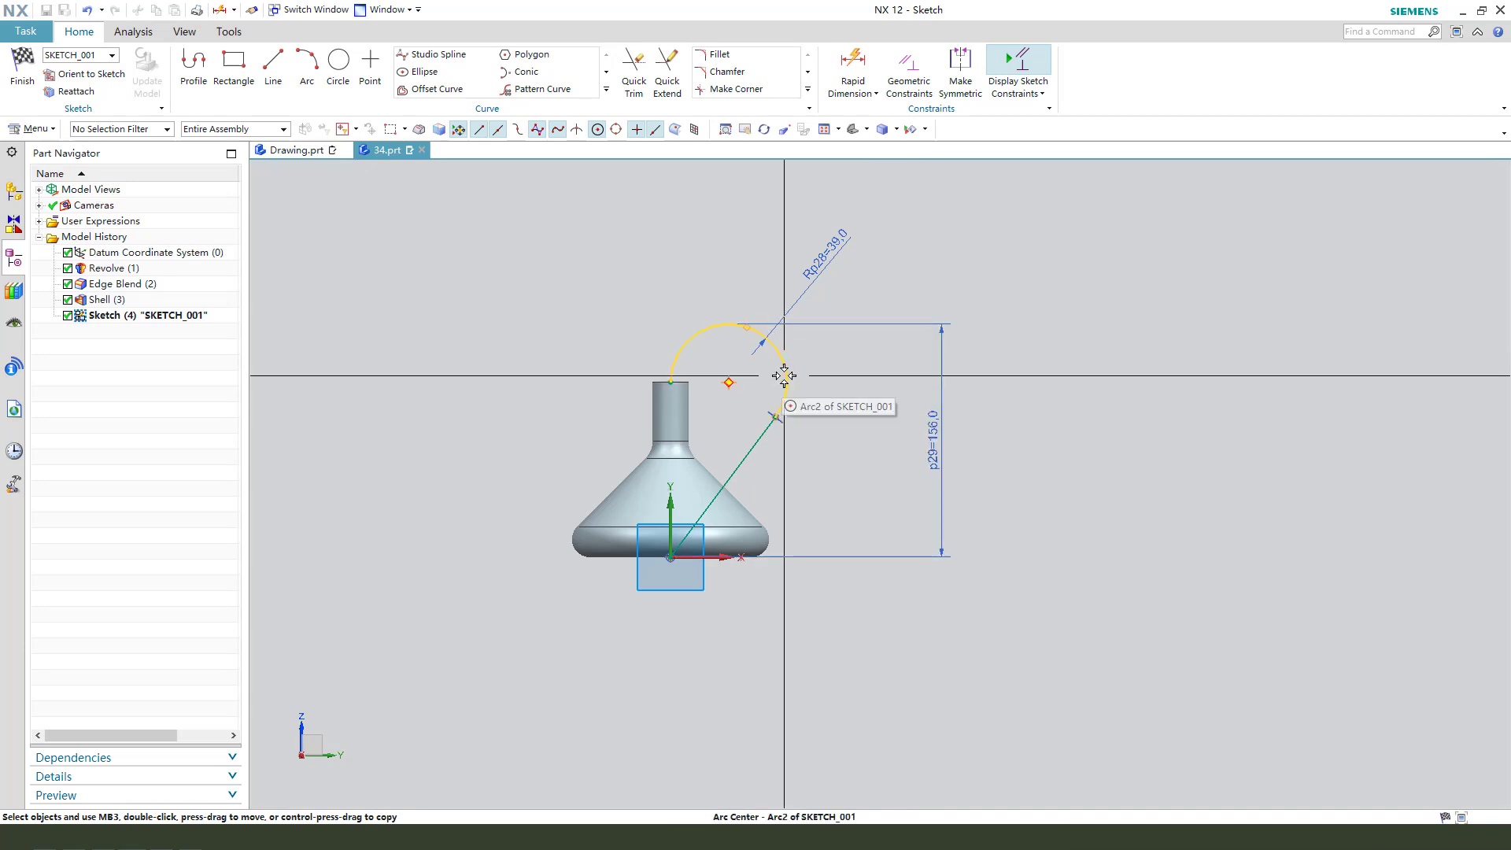
{"action": "left_click_drag", "start_coordinate": [784, 375], "coordinate": [800, 384]}
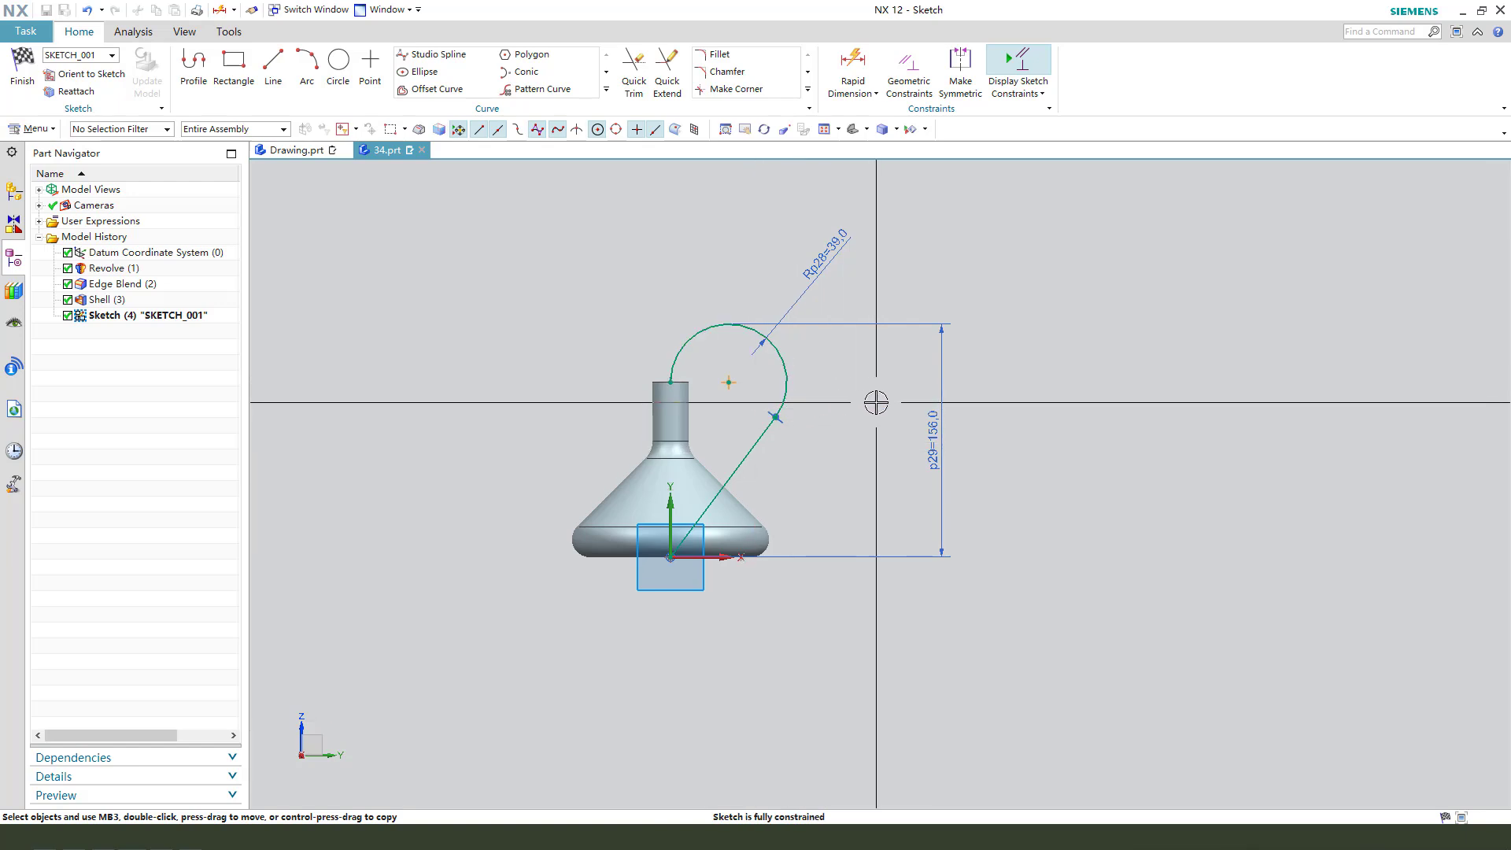
{"action": "scroll", "coordinate": [670, 347], "scroll_direction": "up", "scroll_amount": 3}
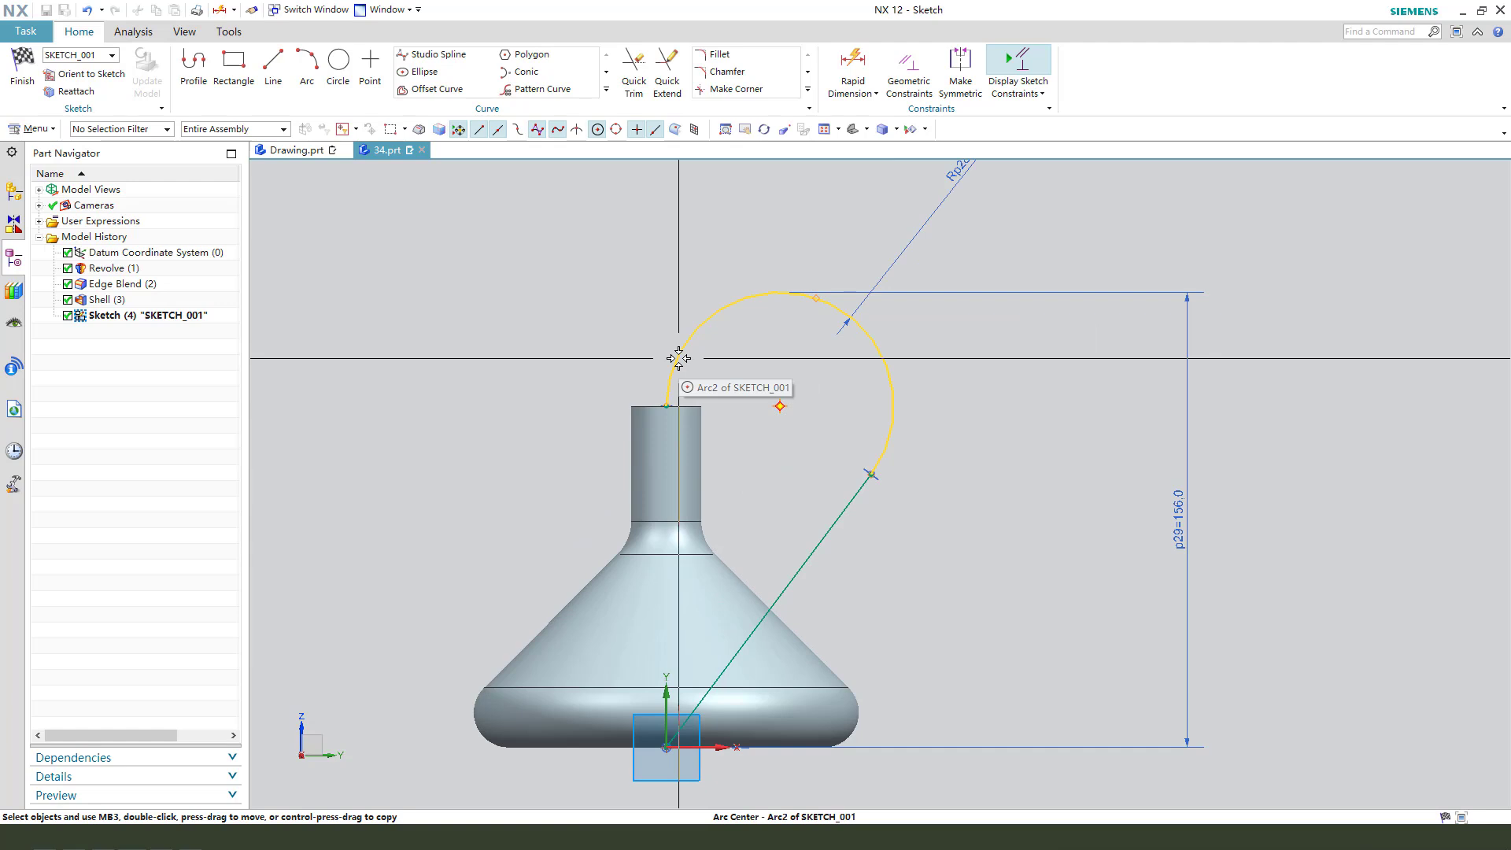
{"action": "scroll", "coordinate": [719, 309], "scroll_direction": "down", "scroll_amount": 3}
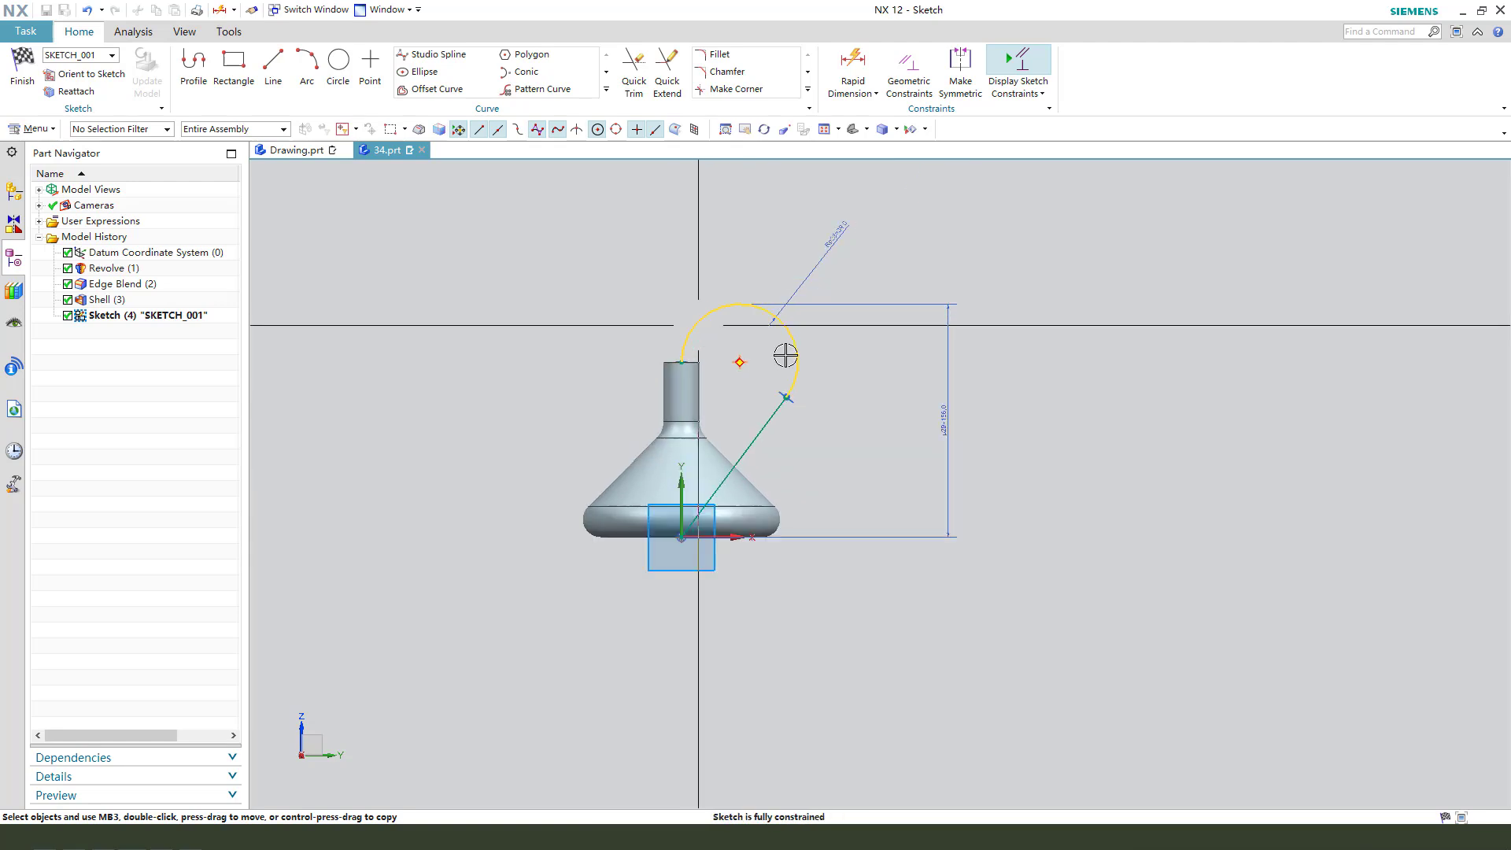
- Finish the hook sketch, cancel the extrusion, and keep SKETCH_001 as a standalone sketch
{"action": "left_click", "coordinate": [22, 67]}
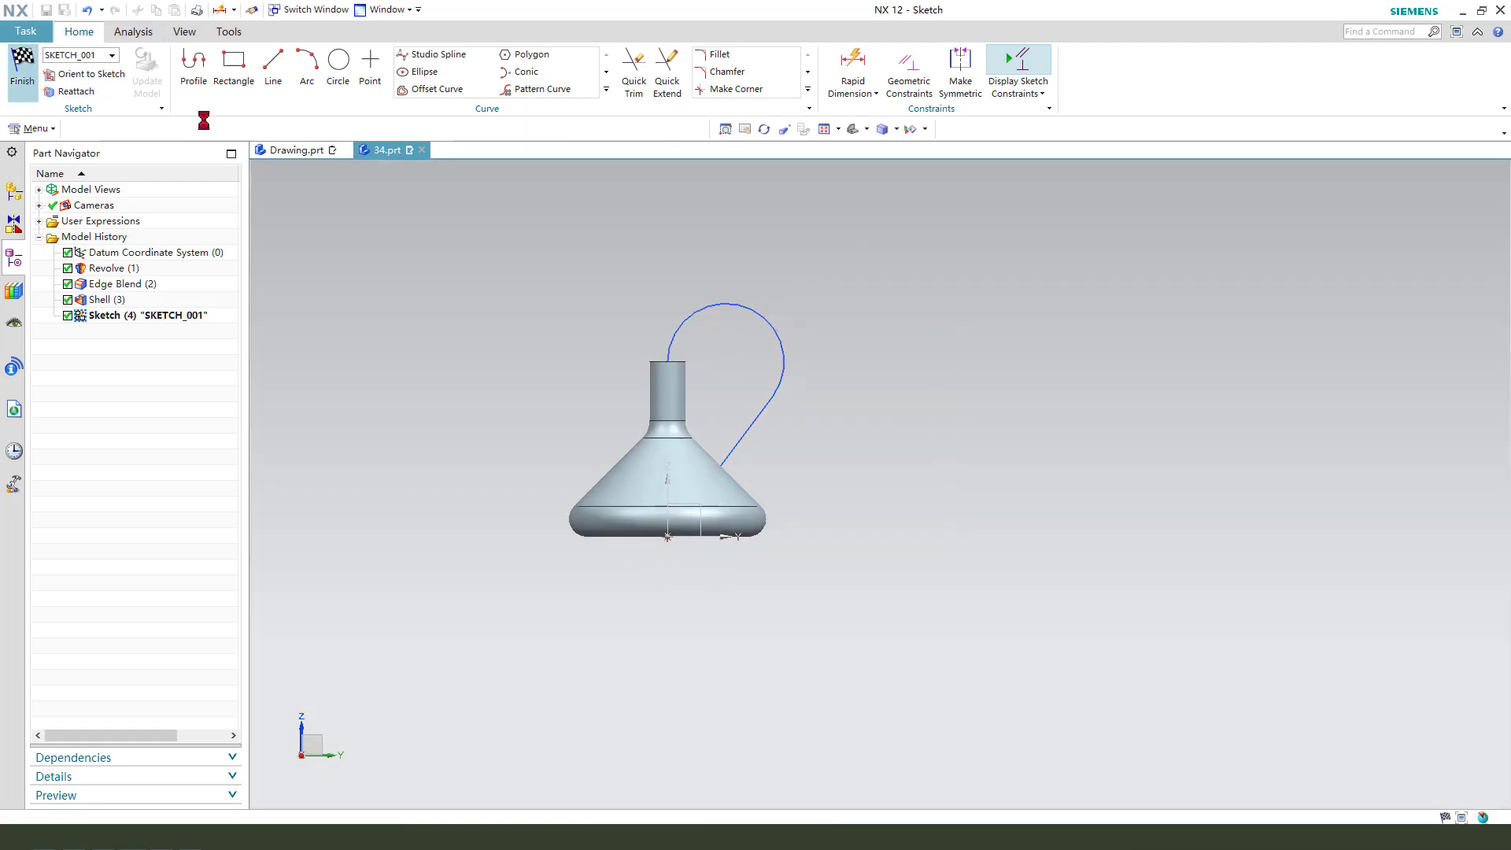
{"action": "key", "text": "x"}
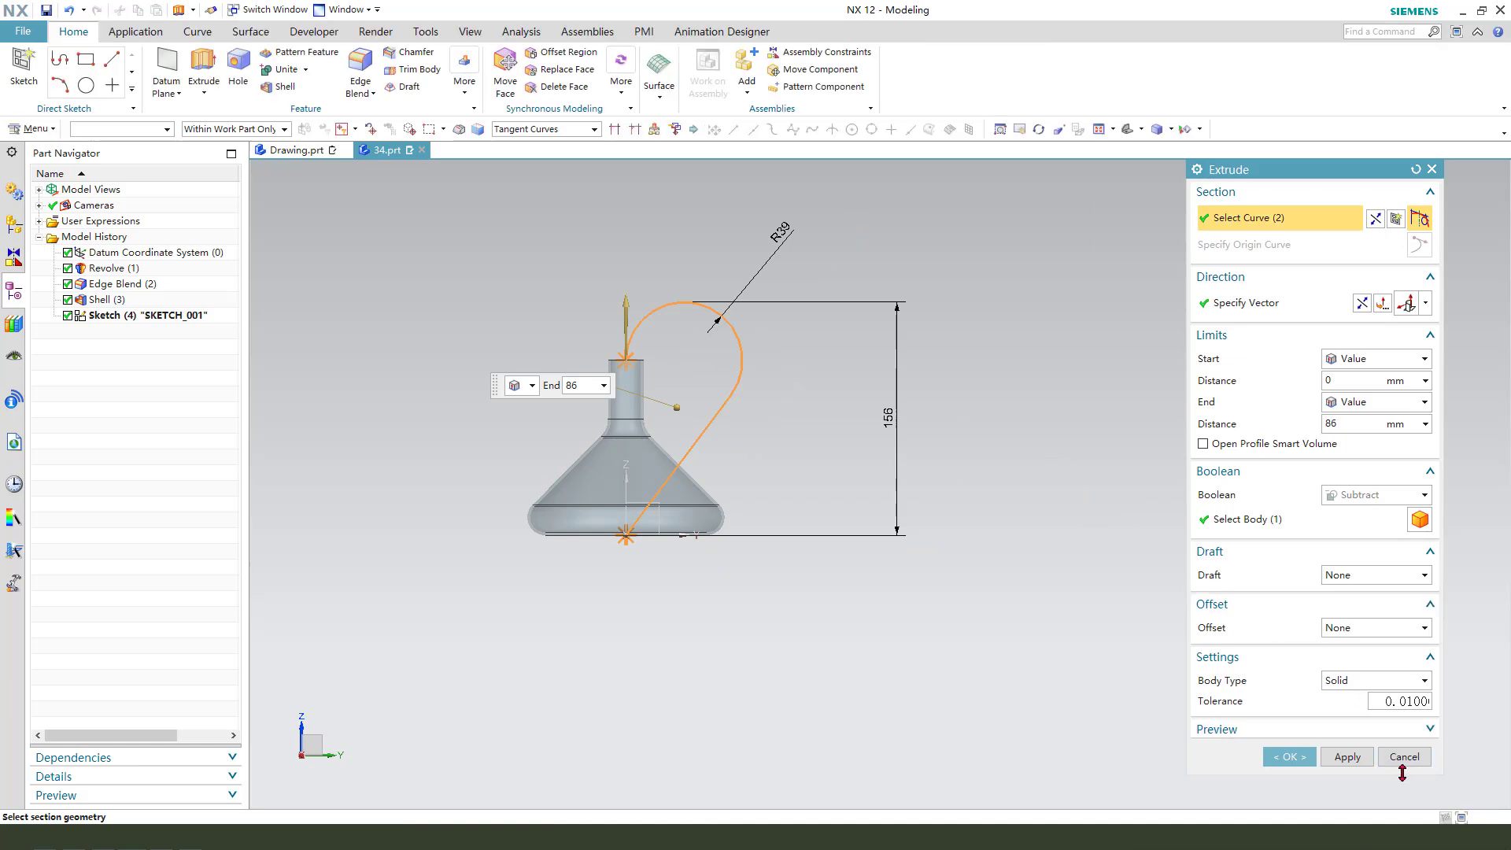
{"action": "left_click", "coordinate": [1405, 758]}
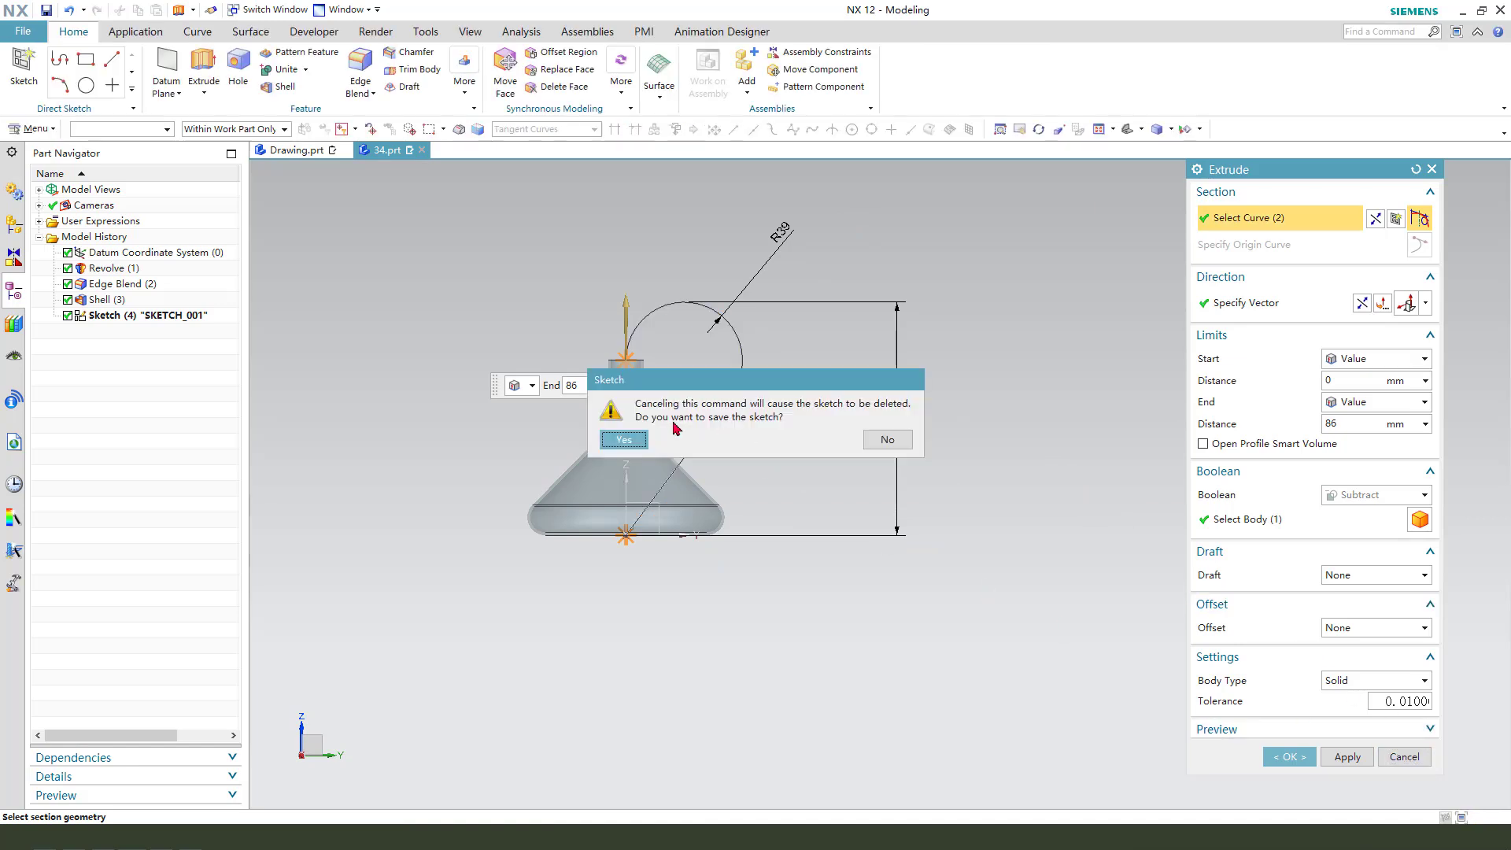
{"action": "left_click", "coordinate": [624, 440]}
{"action": "mouse_move", "coordinate": [769, 378]}
{"action": "middle_mouse_down"}
{"action": "mouse_move", "coordinate": [749, 411]}
{"action": "mouse_move", "coordinate": [709, 422]}
{"action": "middle_mouse_up"}
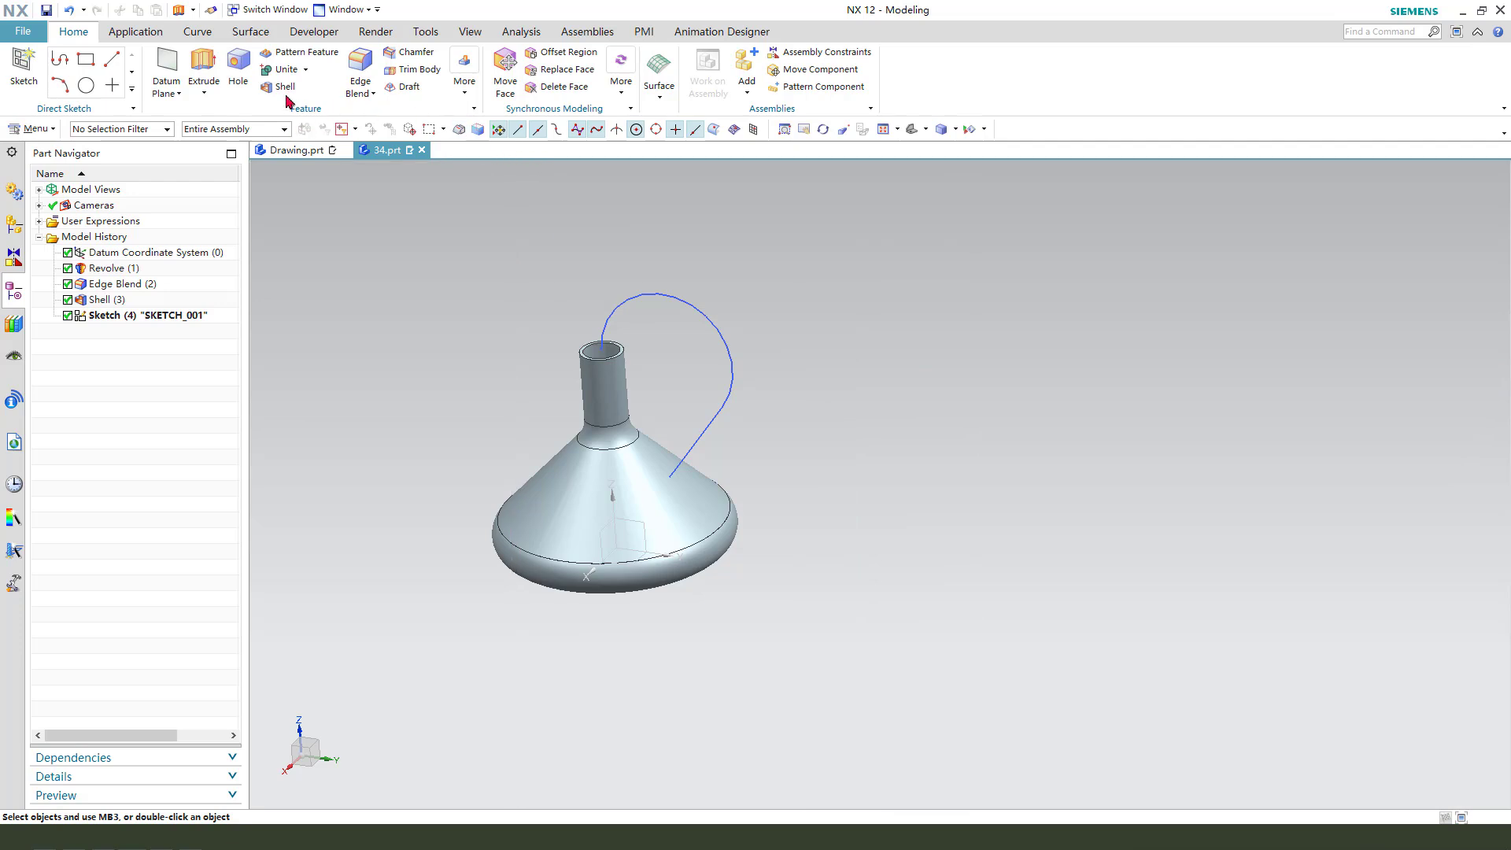
- Sweep a tube of 24 mm outer and 20 mm inner diameter along the hook curve, Boolean None
{"action": "left_click", "coordinate": [249, 32]}
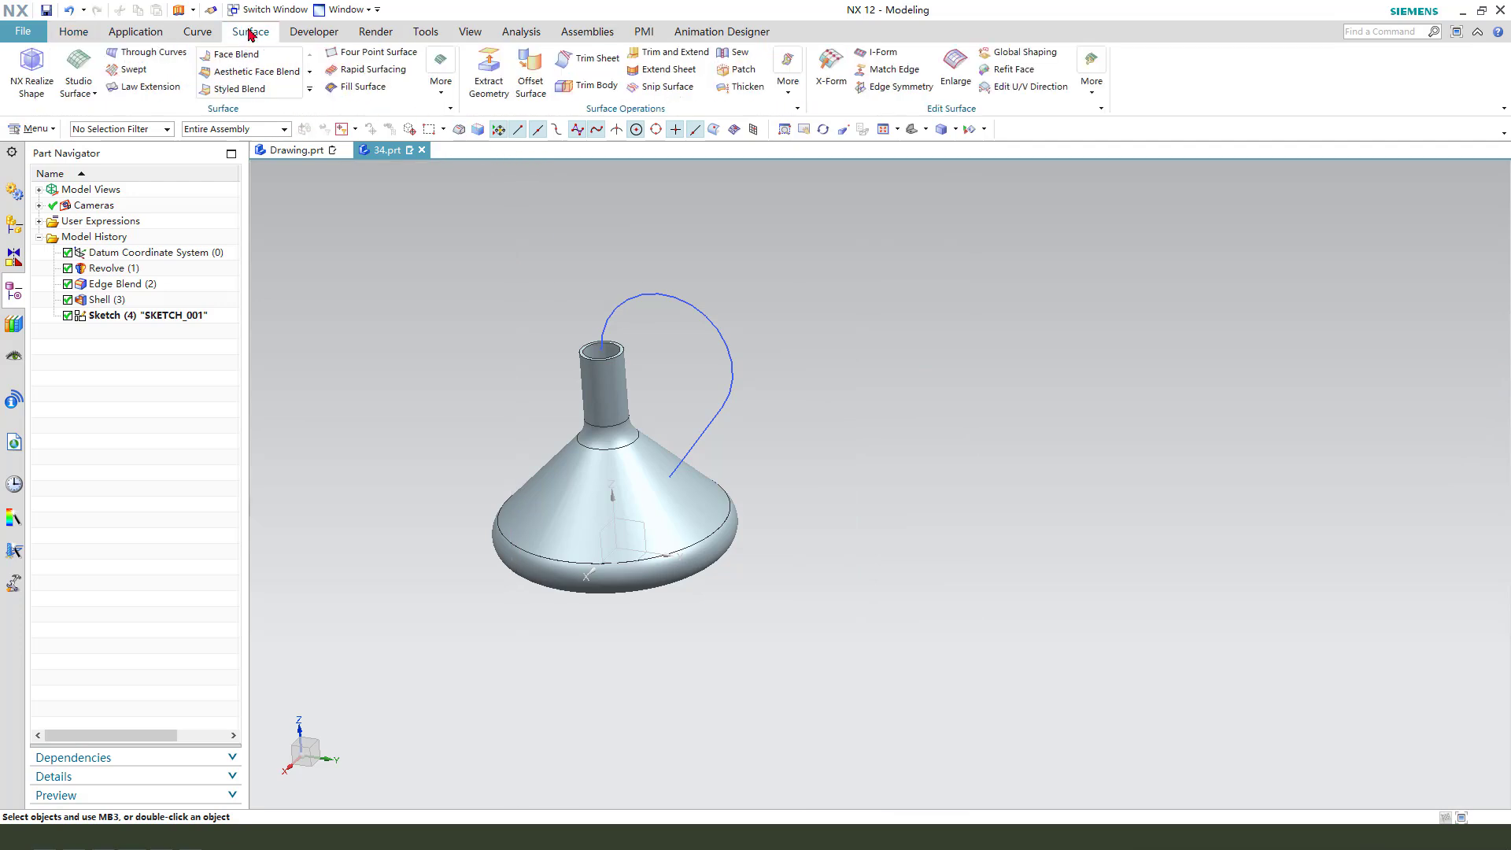
{"action": "left_click", "coordinate": [441, 82]}
{"action": "left_click", "coordinate": [455, 149]}
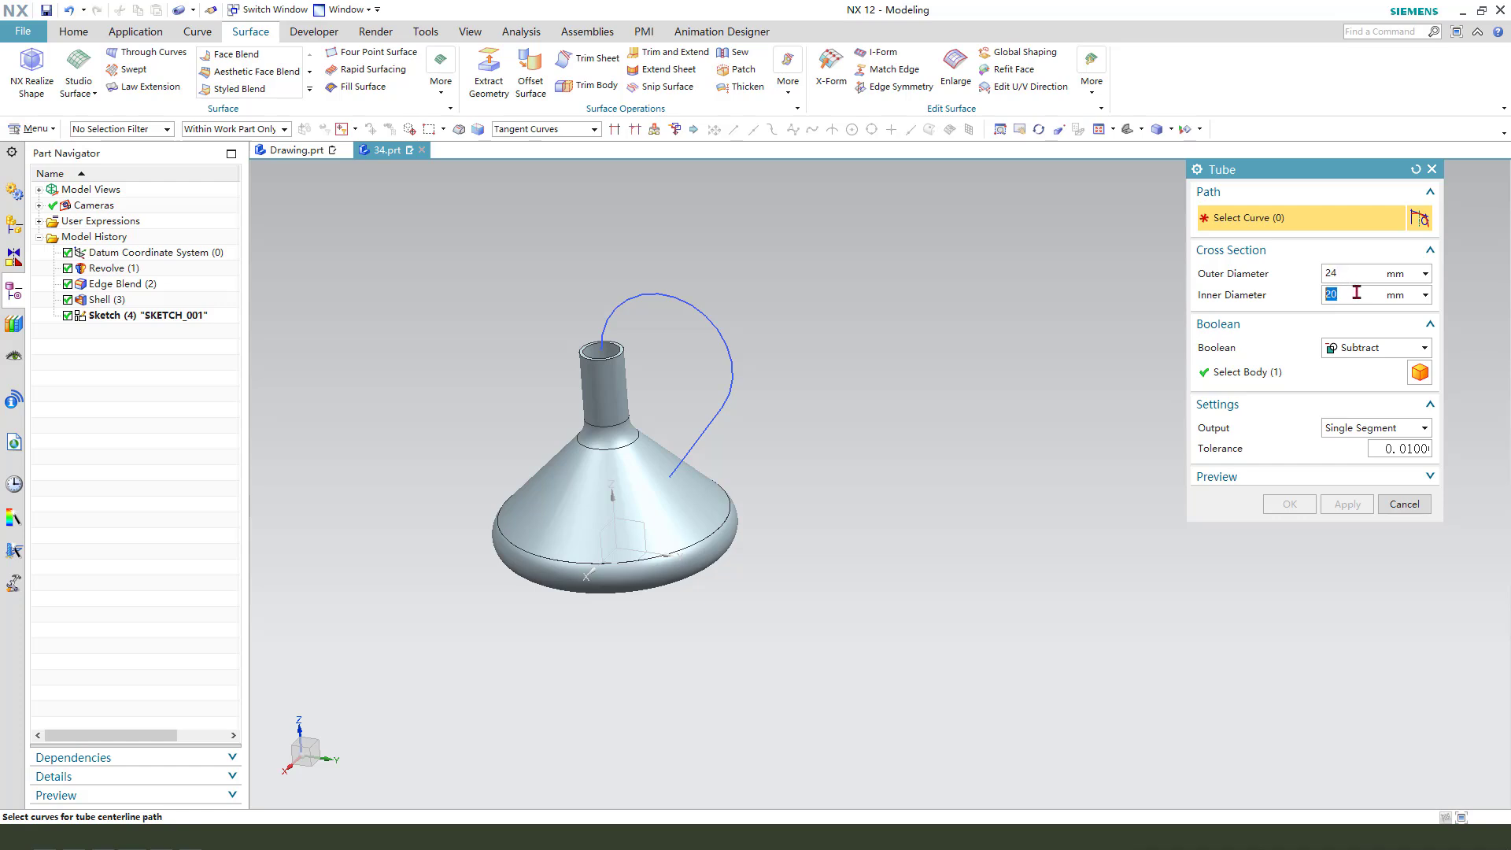
{"action": "left_click", "coordinate": [664, 292]}
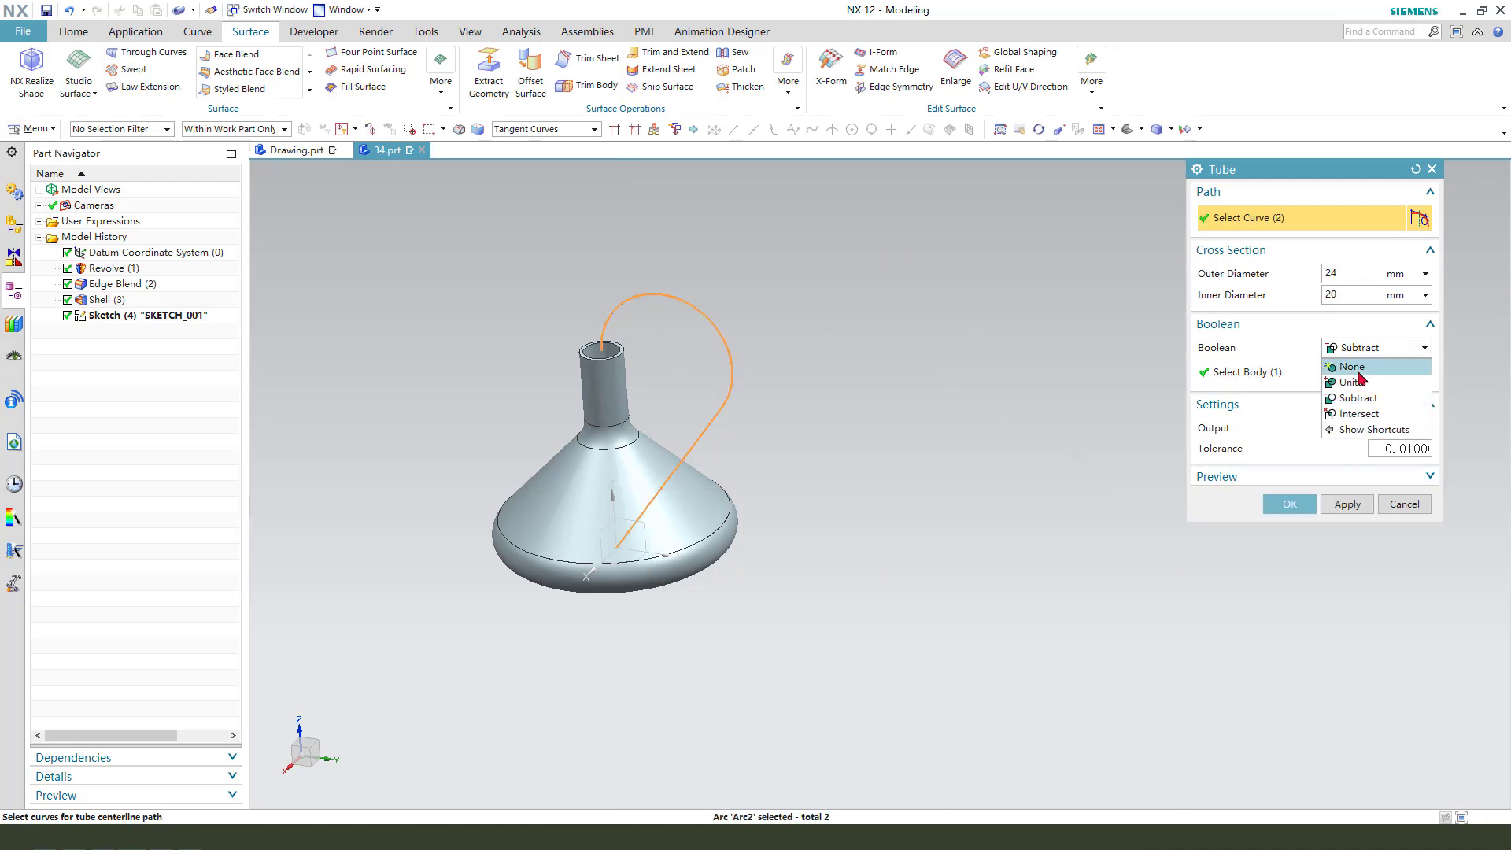
{"action": "left_click", "coordinate": [1353, 366]}
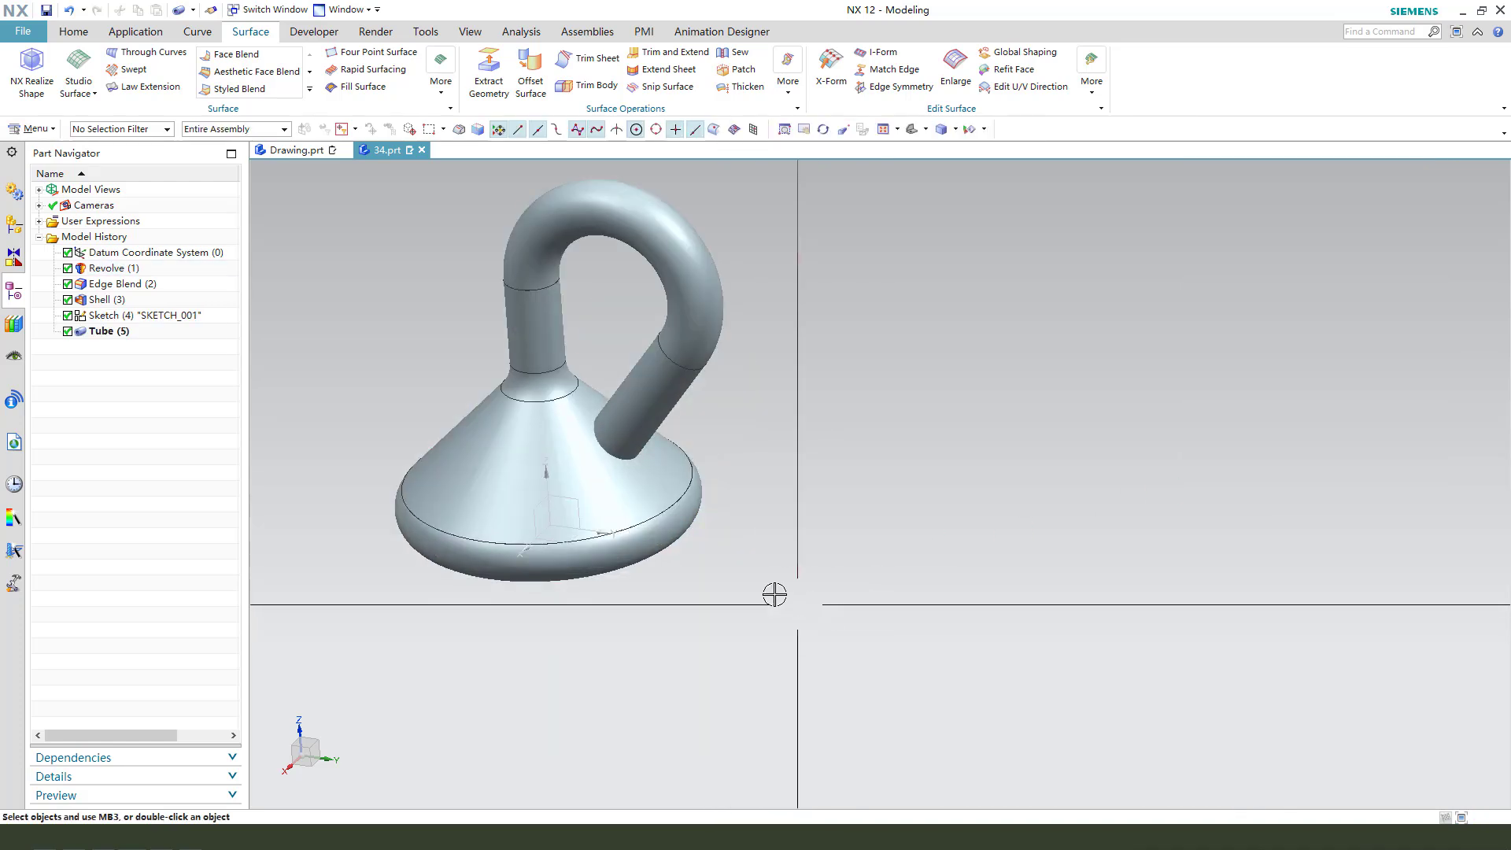
{"action": "middle_click_drag", "start_coordinate": [640, 500], "coordinate": [526, 472]}
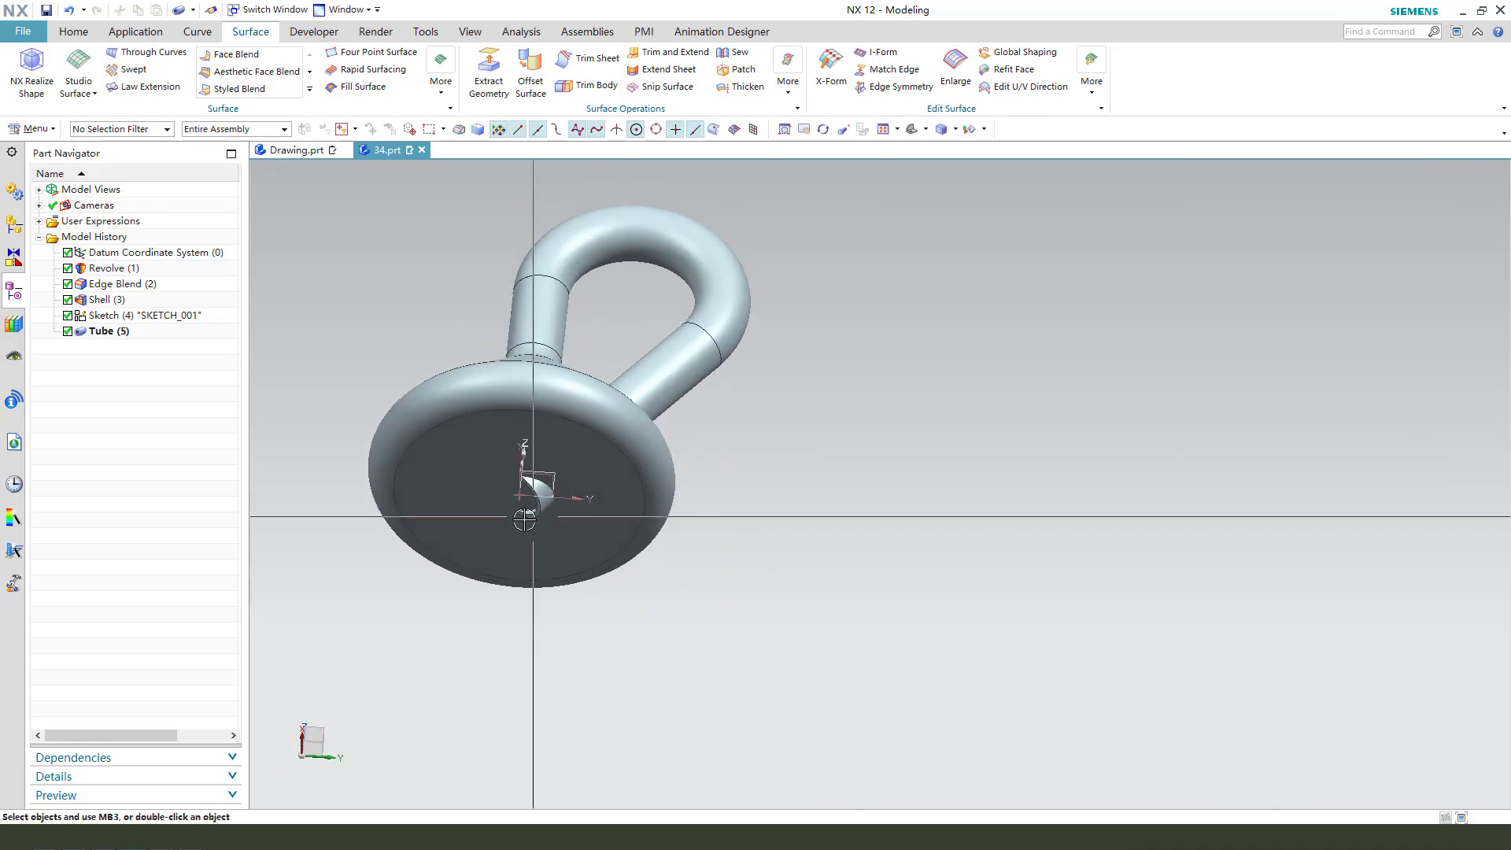
{"action": "scroll", "coordinate": [551, 453], "scroll_direction": "up", "scroll_amount": 4}
{"action": "scroll", "coordinate": [574, 449], "scroll_direction": "down", "scroll_amount": 2}
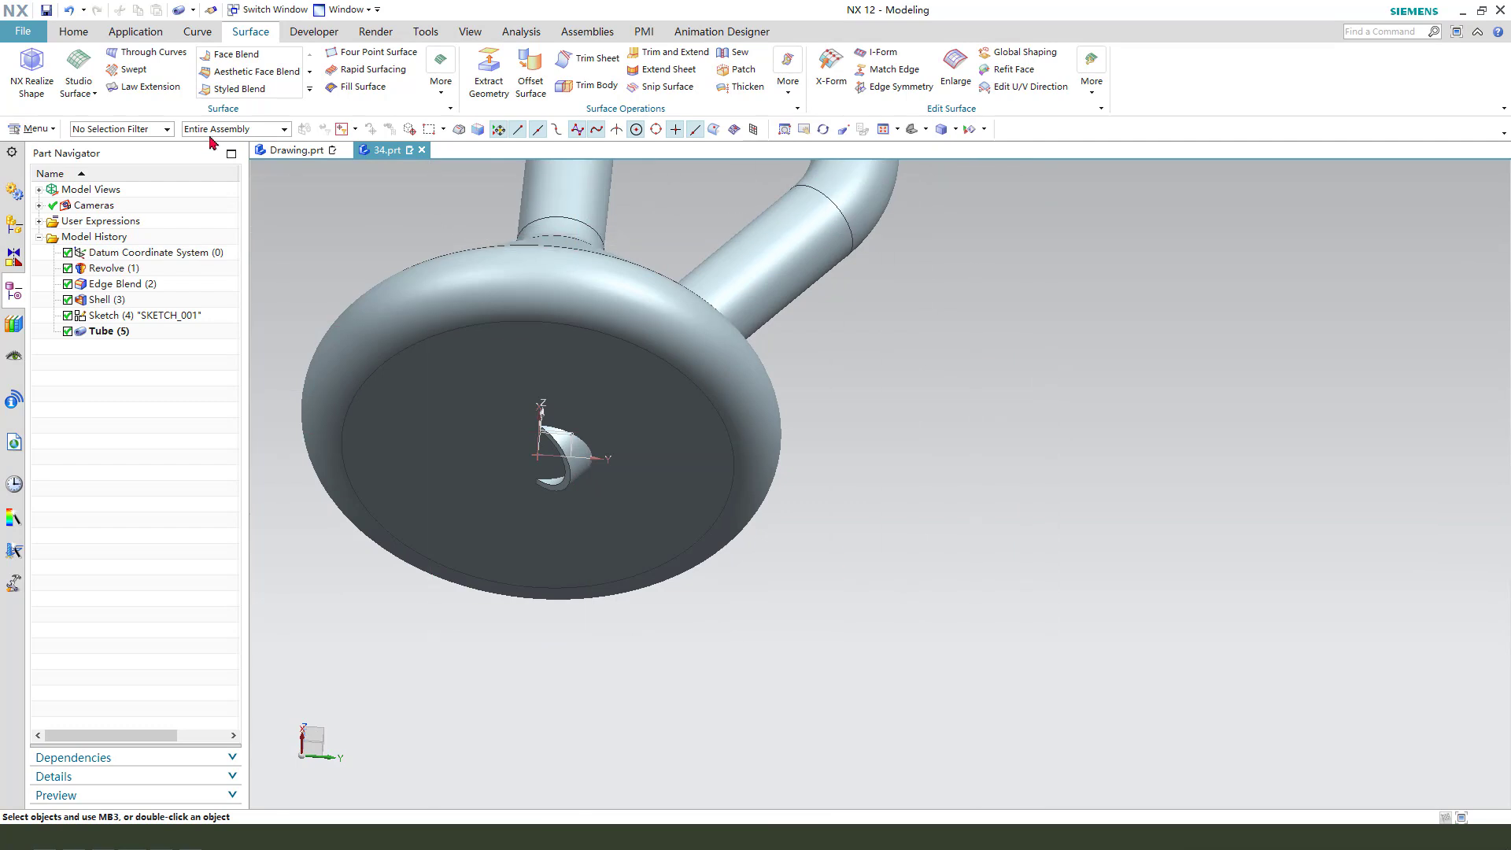
- Replace the tube end inside the base with the base's inner bottom face
{"action": "left_click", "coordinate": [76, 32]}
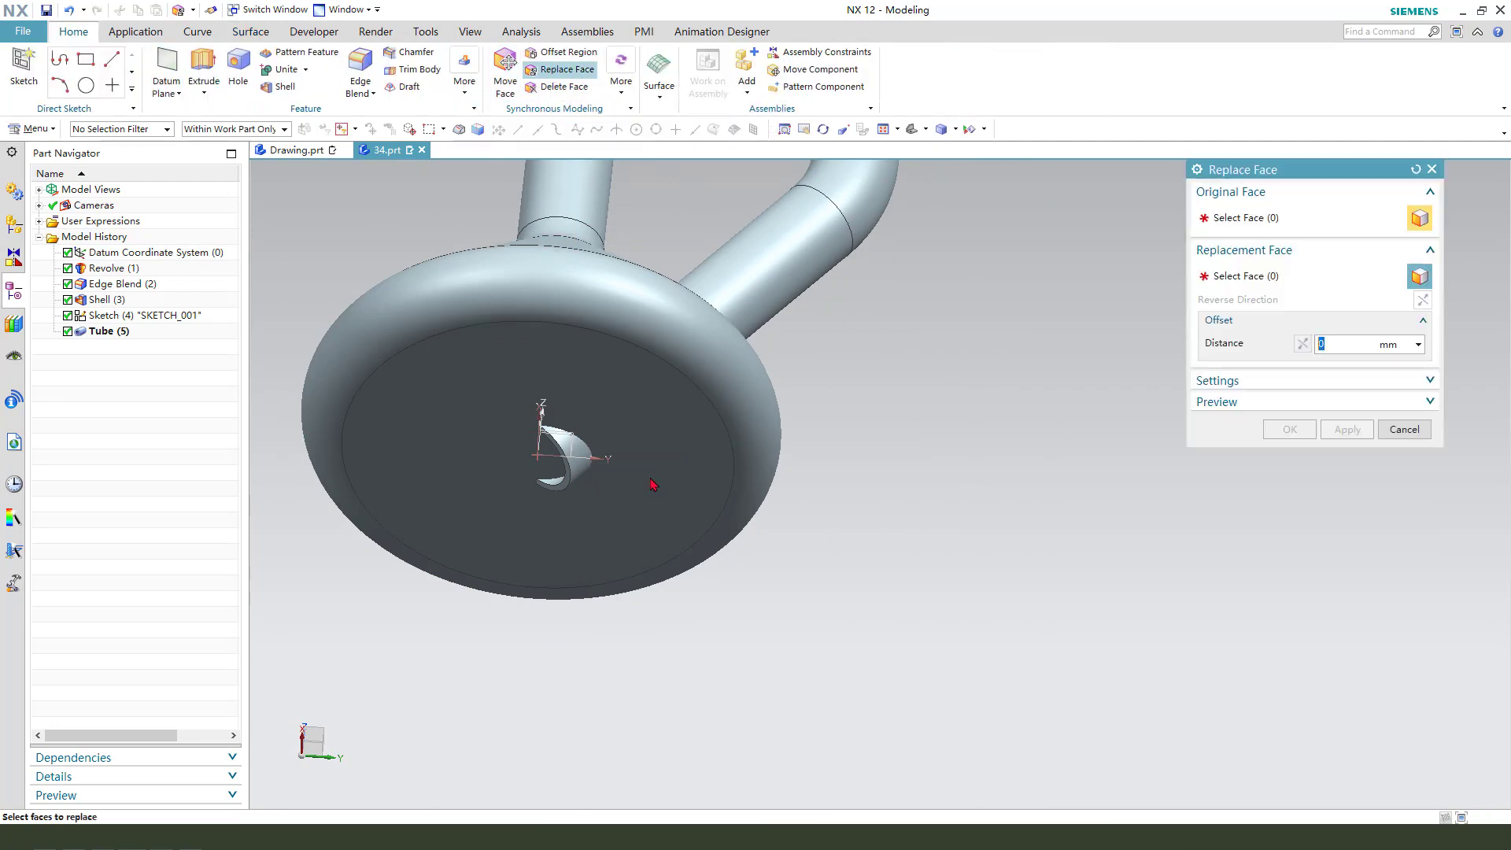
{"action": "scroll", "coordinate": [518, 472], "scroll_direction": "up", "scroll_amount": 3}
{"action": "left_click", "coordinate": [642, 425]}
{"action": "middle_click", "coordinate": [673, 524]}
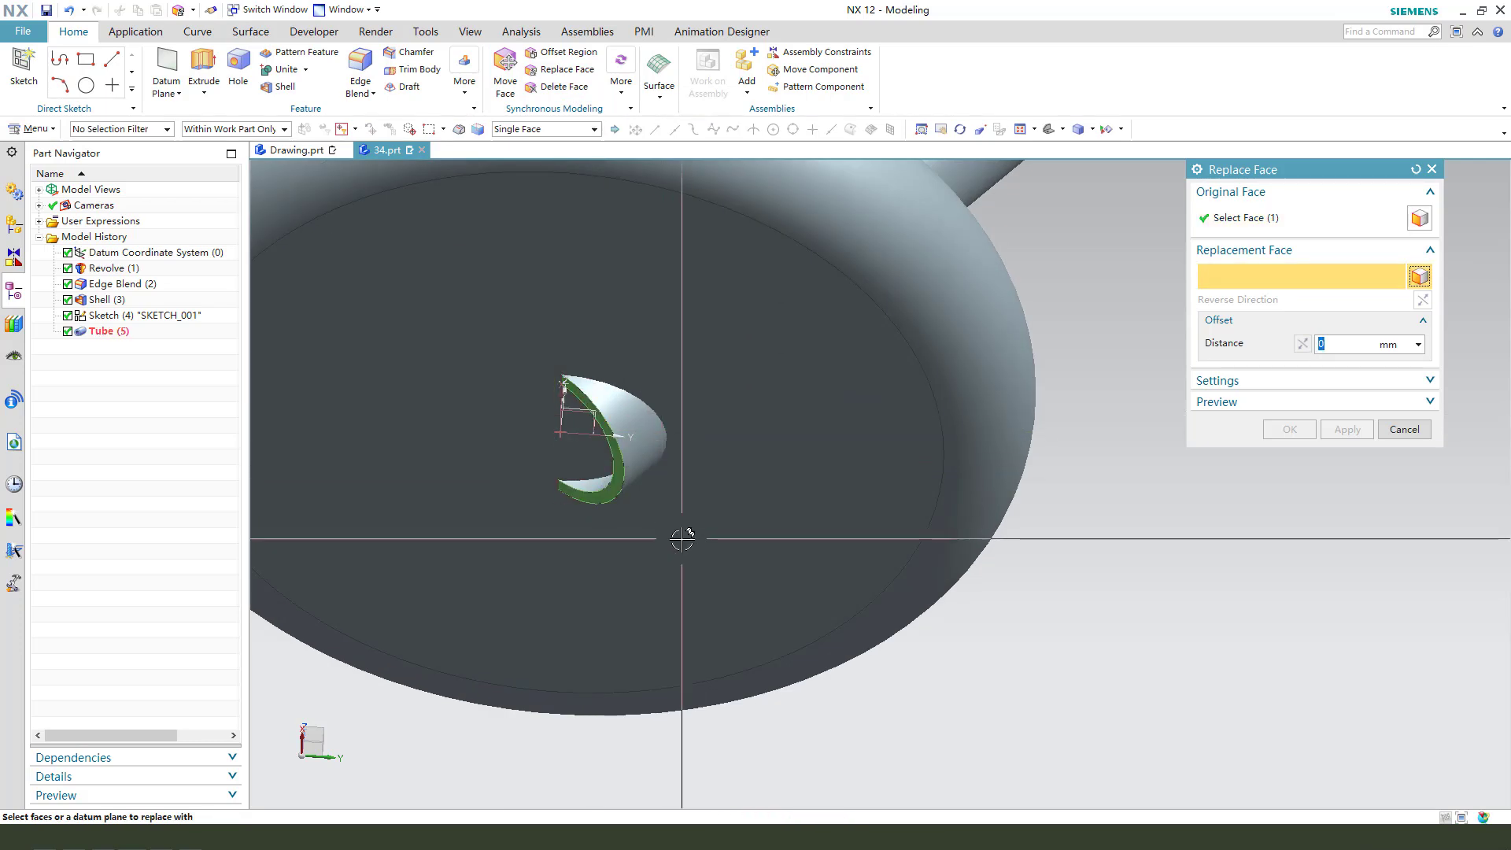
{"action": "scroll", "coordinate": [676, 527], "scroll_direction": "down", "scroll_amount": 3}
{"action": "left_click", "coordinate": [785, 419]}
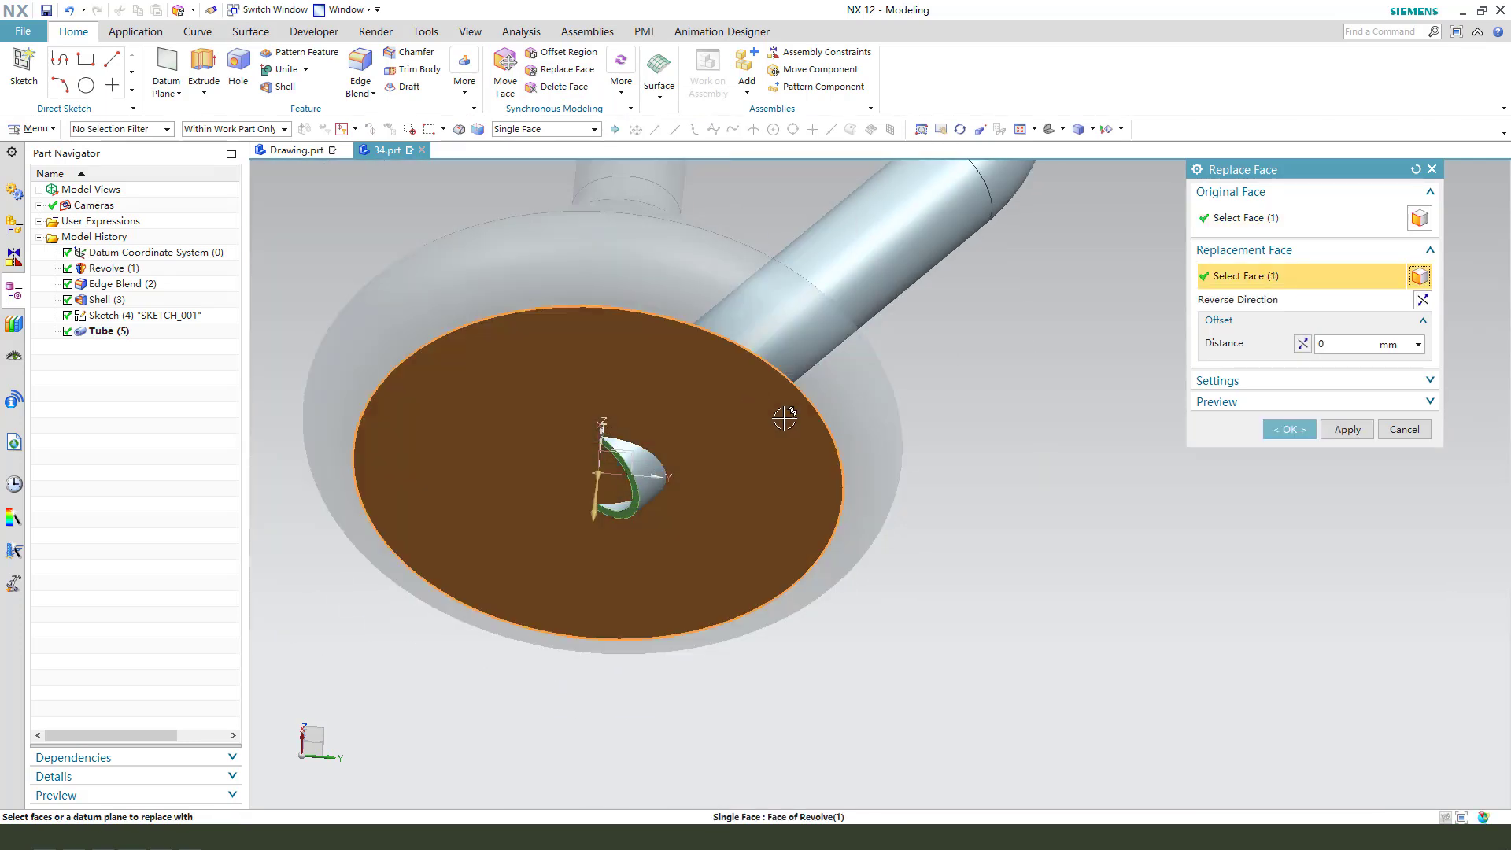
{"action": "left_click", "coordinate": [1289, 429]}
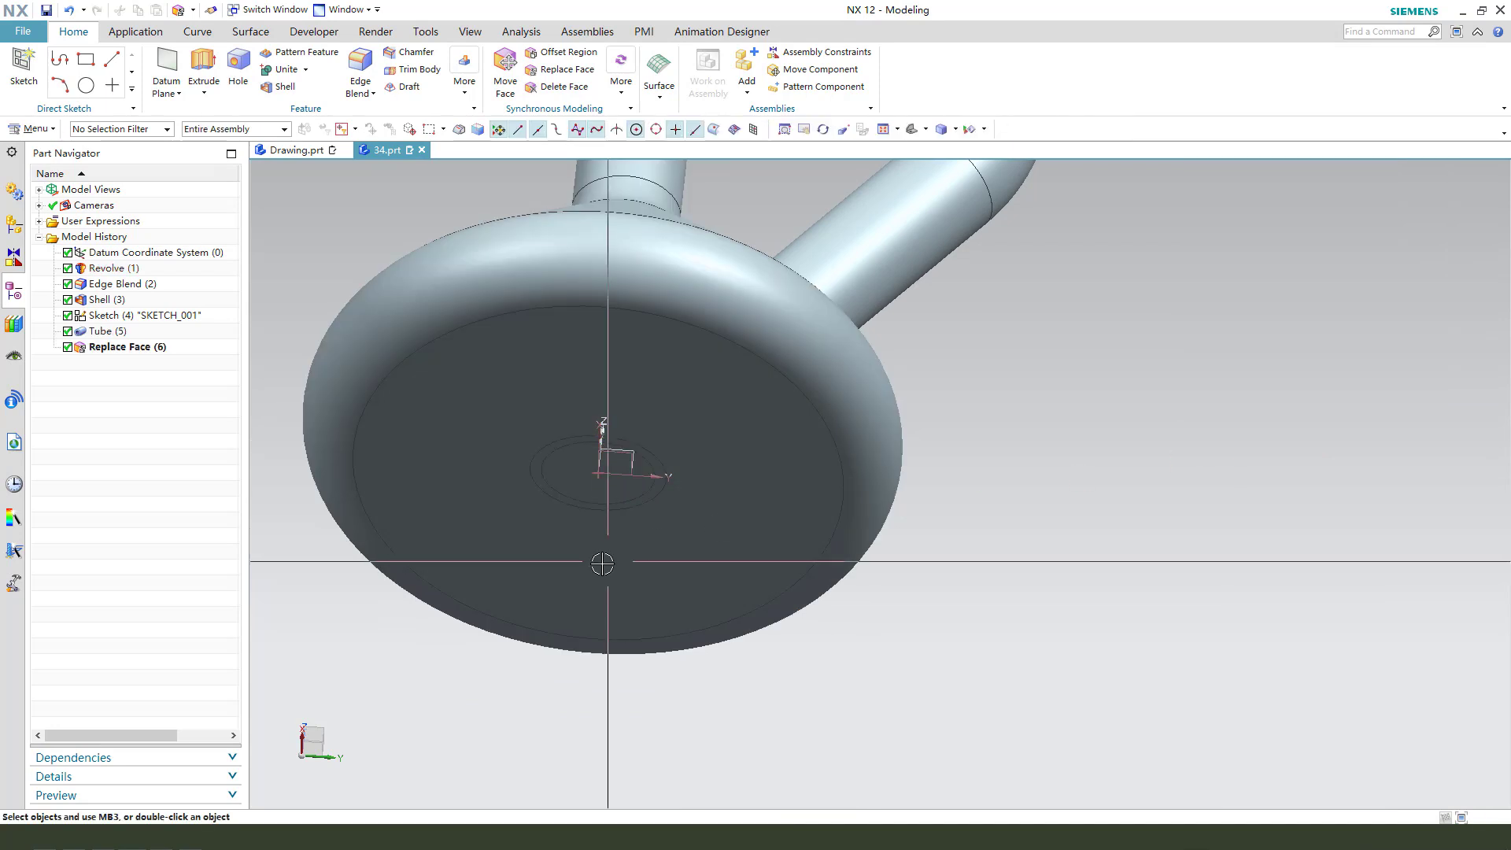
{"action": "scroll", "coordinate": [709, 472], "scroll_direction": "down", "scroll_amount": 3}
{"action": "middle_click_drag", "start_coordinate": [551, 393], "coordinate": [370, 337]}
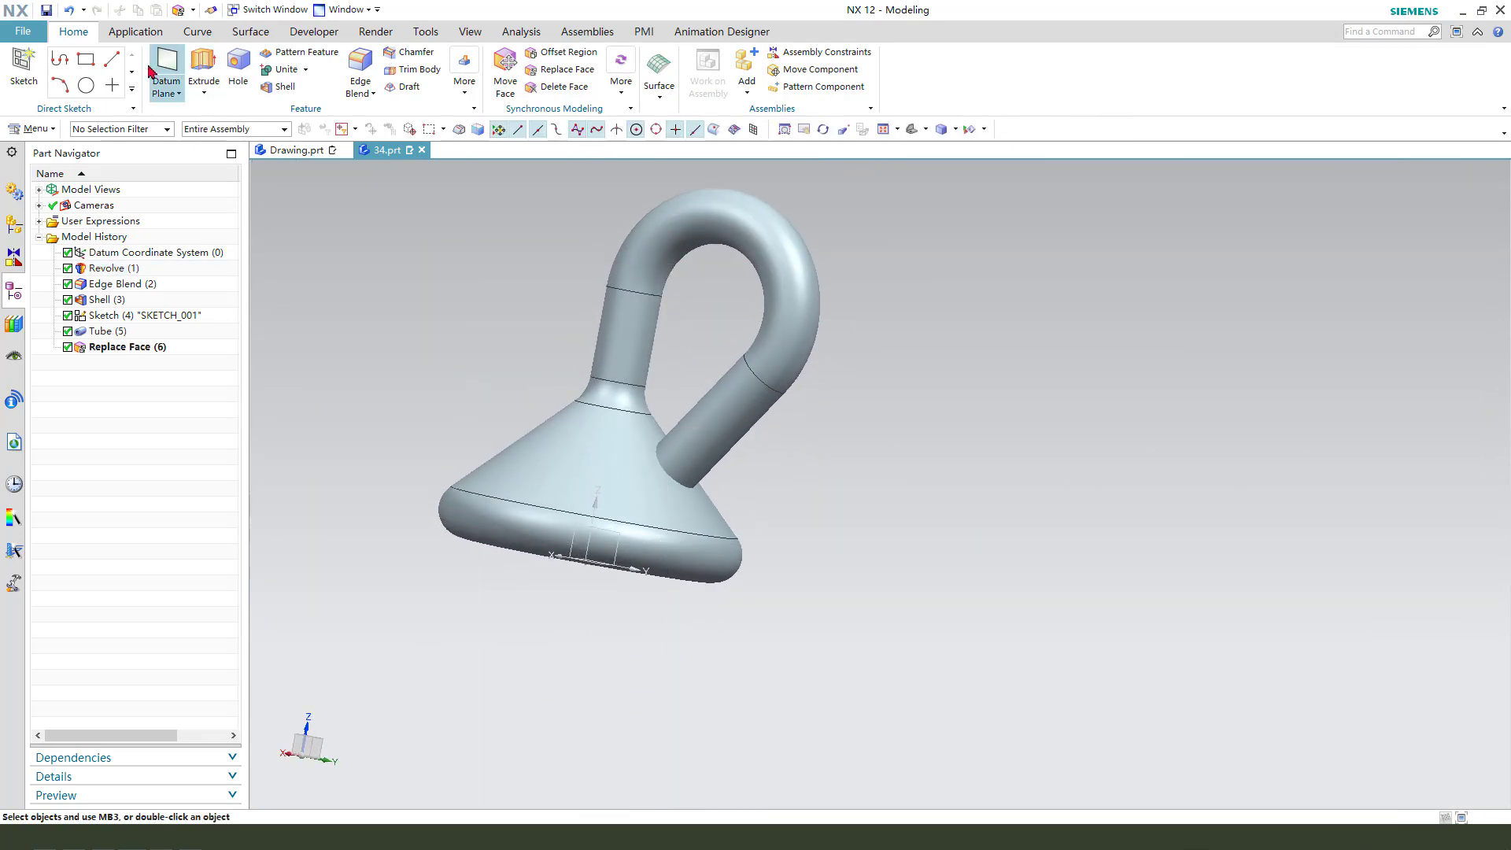
- Unite the stem-and-cone body as target with the tube as tool
{"action": "left_click", "coordinate": [281, 78]}
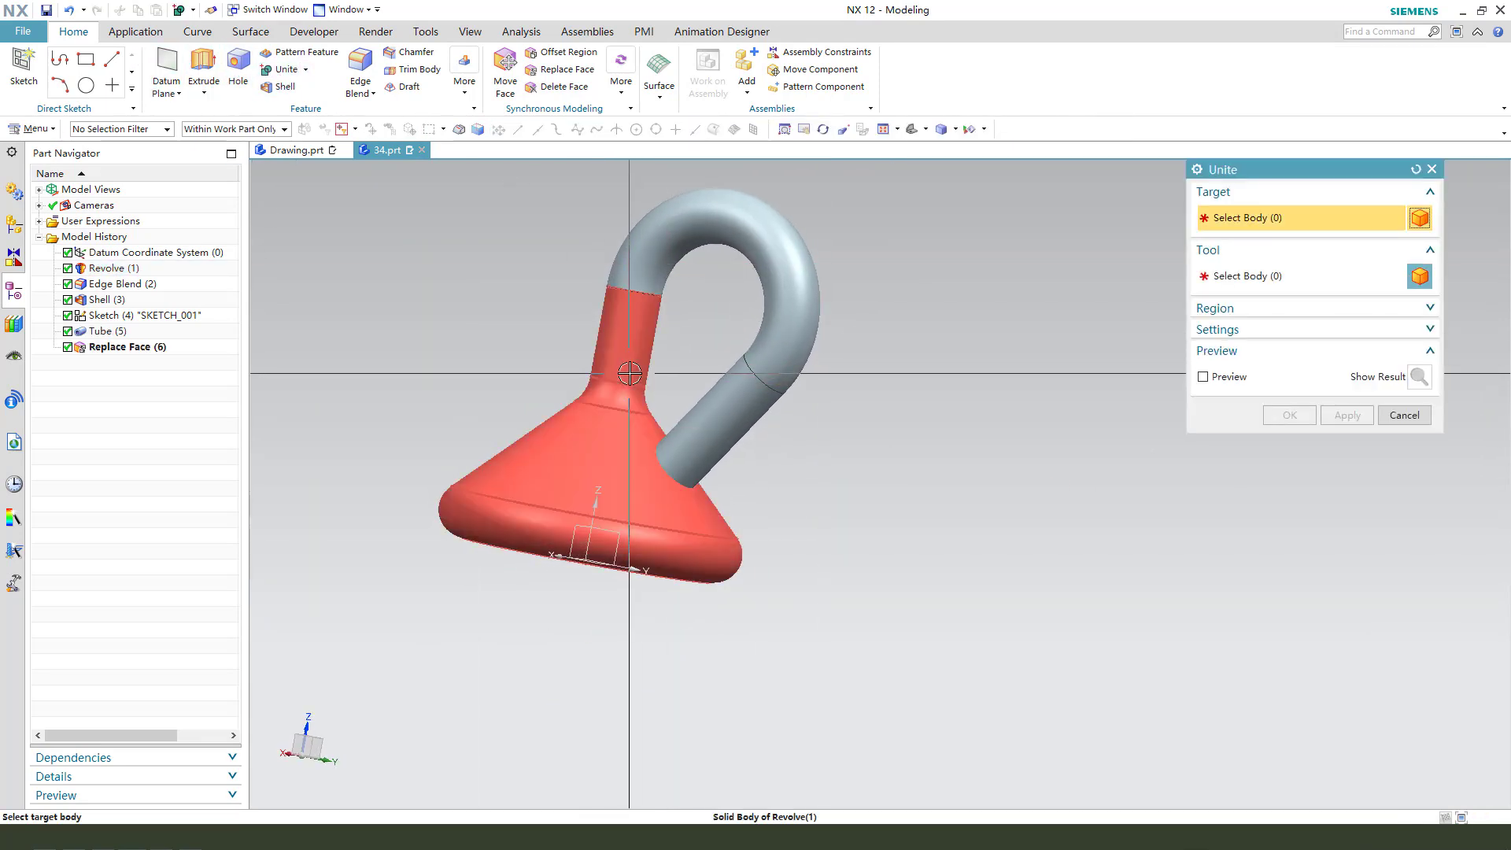
{"action": "left_click", "coordinate": [627, 303]}
{"action": "left_click", "coordinate": [795, 339]}
{"action": "left_click", "coordinate": [1273, 424]}
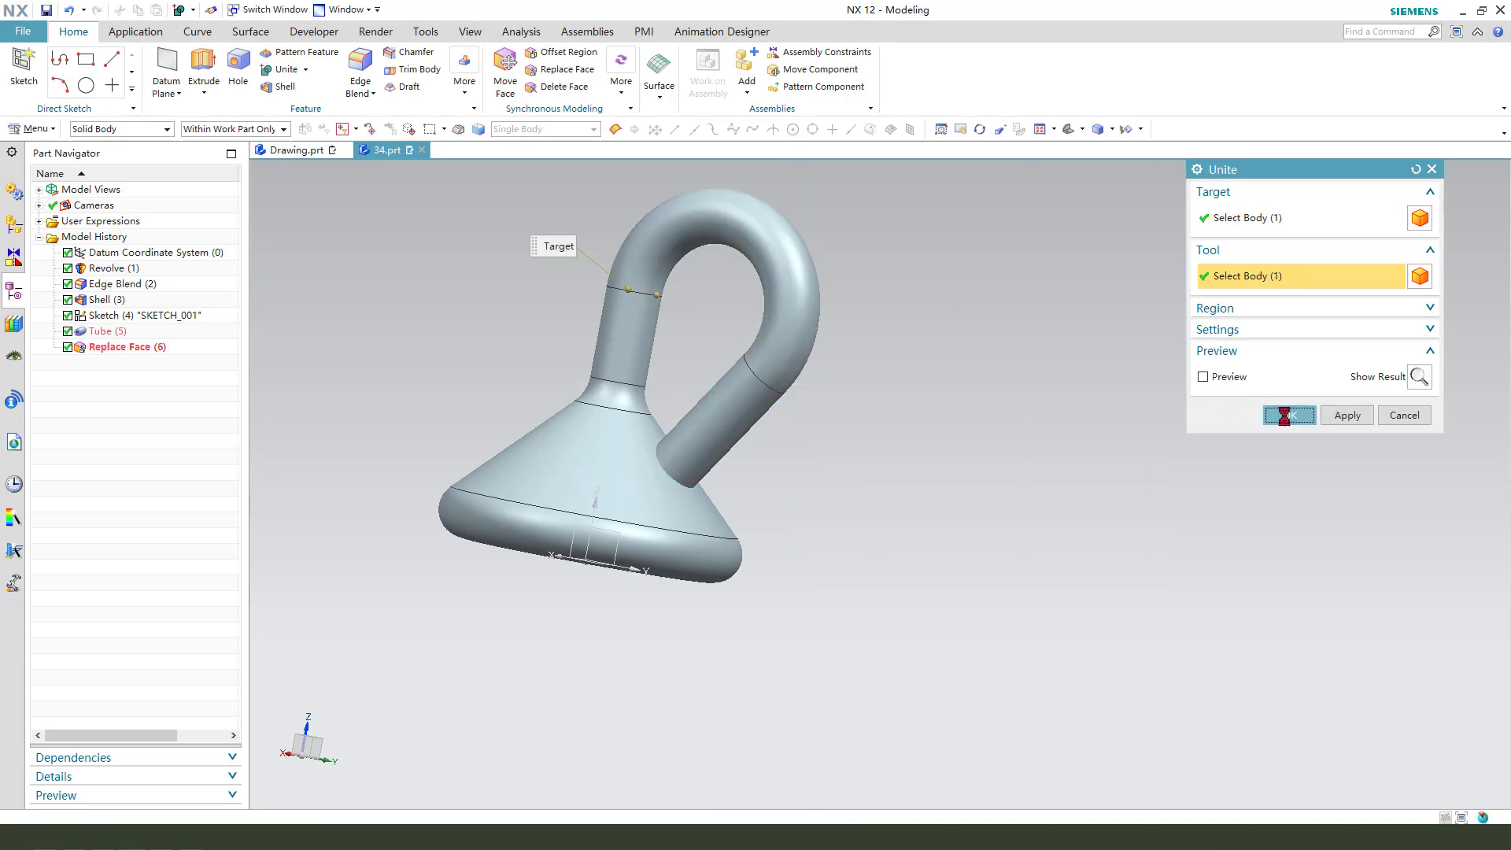
{"action": "mouse_move", "coordinate": [835, 480]}
{"action": "middle_mouse_down"}
{"action": "mouse_move", "coordinate": [819, 519]}
{"action": "mouse_move", "coordinate": [830, 504]}
{"action": "middle_mouse_up"}
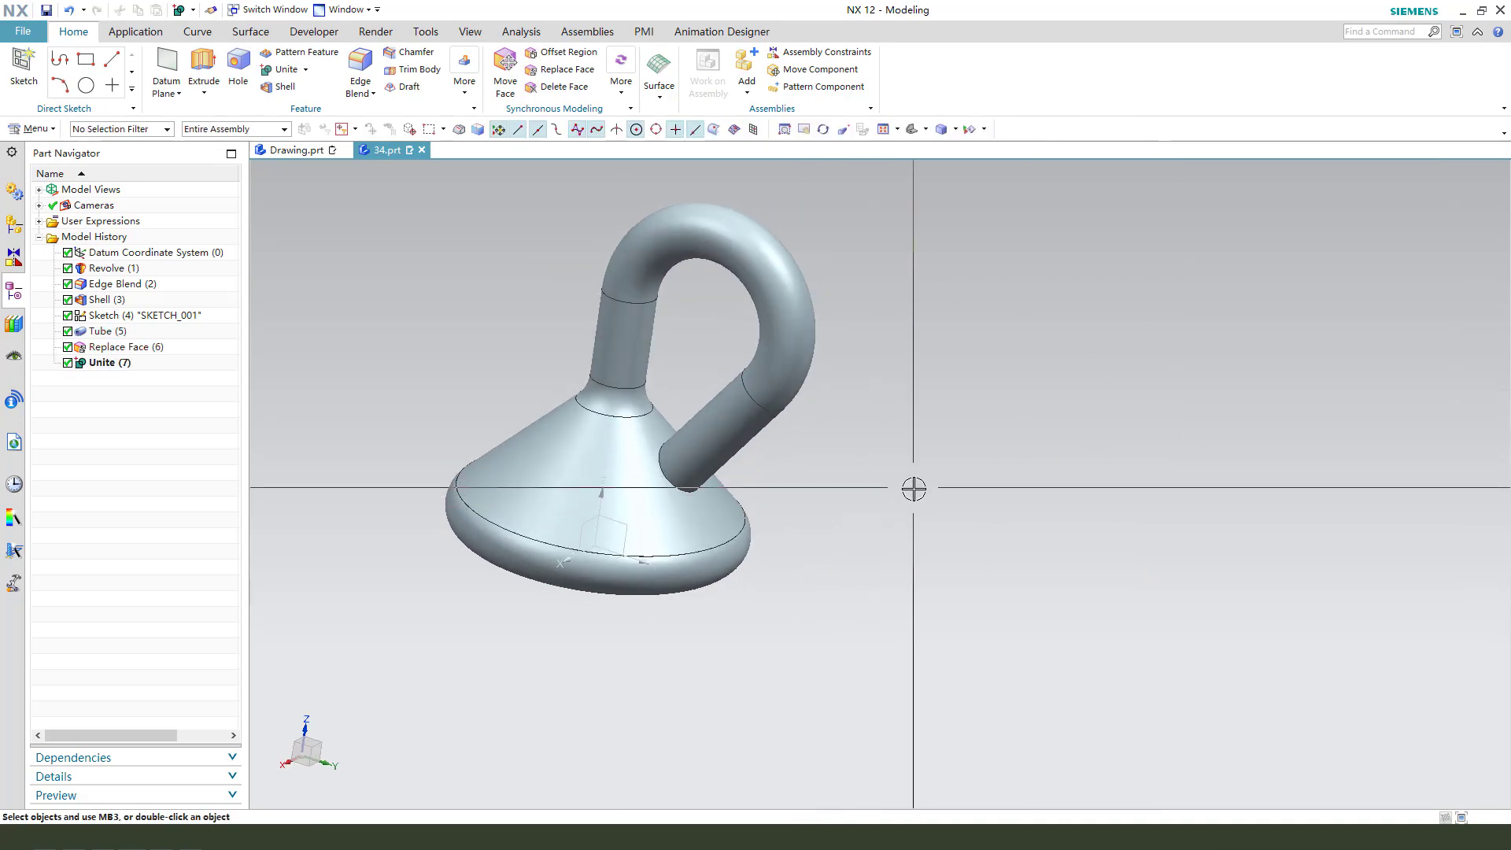
- Add a one-plane section view (Ctrl+H) exposing the tube running inside the funnel base
{"action": "key", "text": "ctrl+h"}
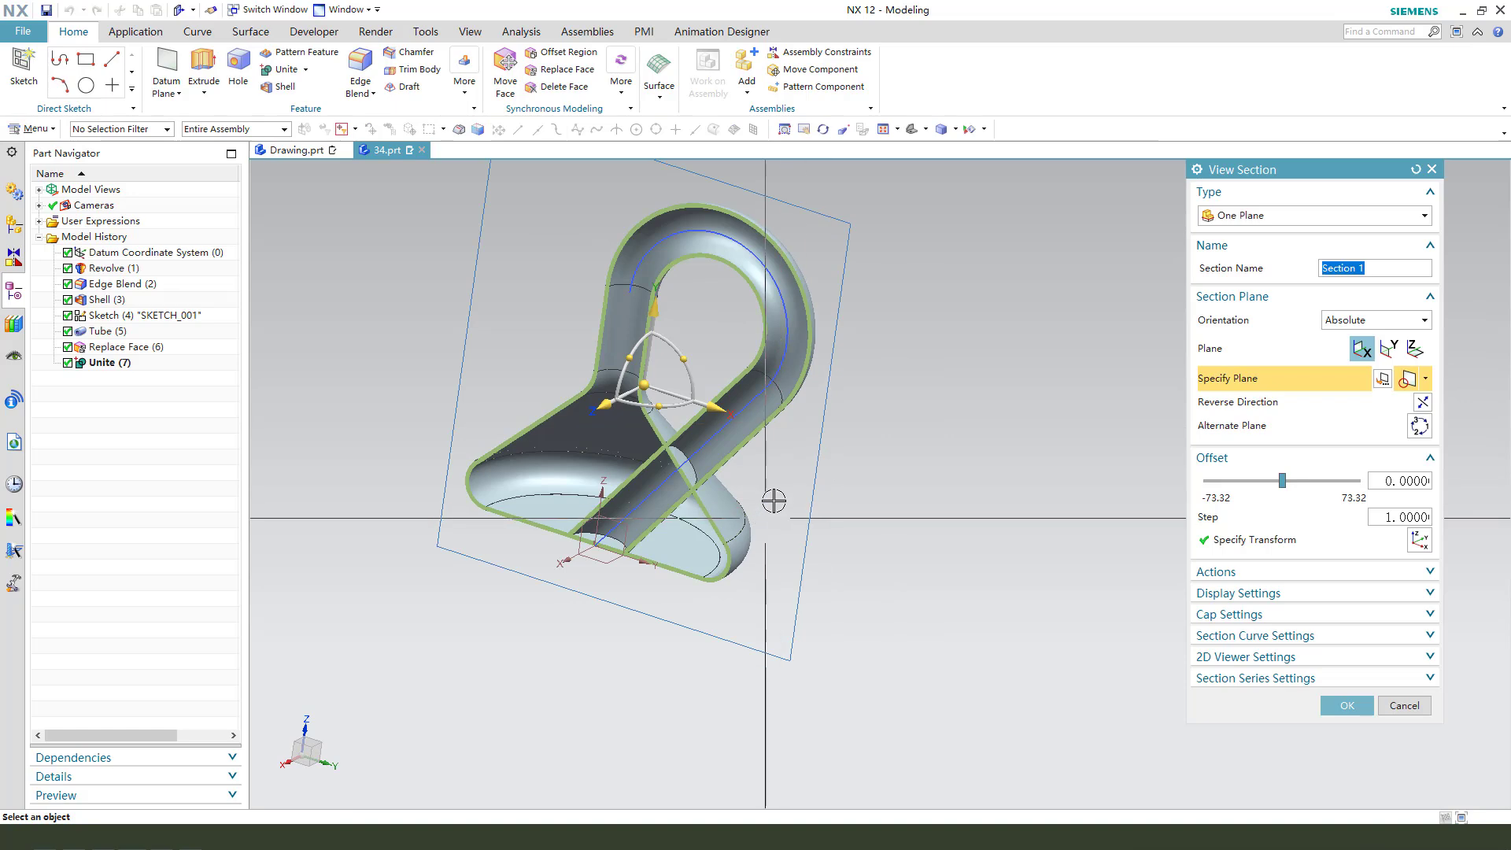
{"action": "scroll", "coordinate": [773, 501], "scroll_direction": "up", "scroll_amount": 5}
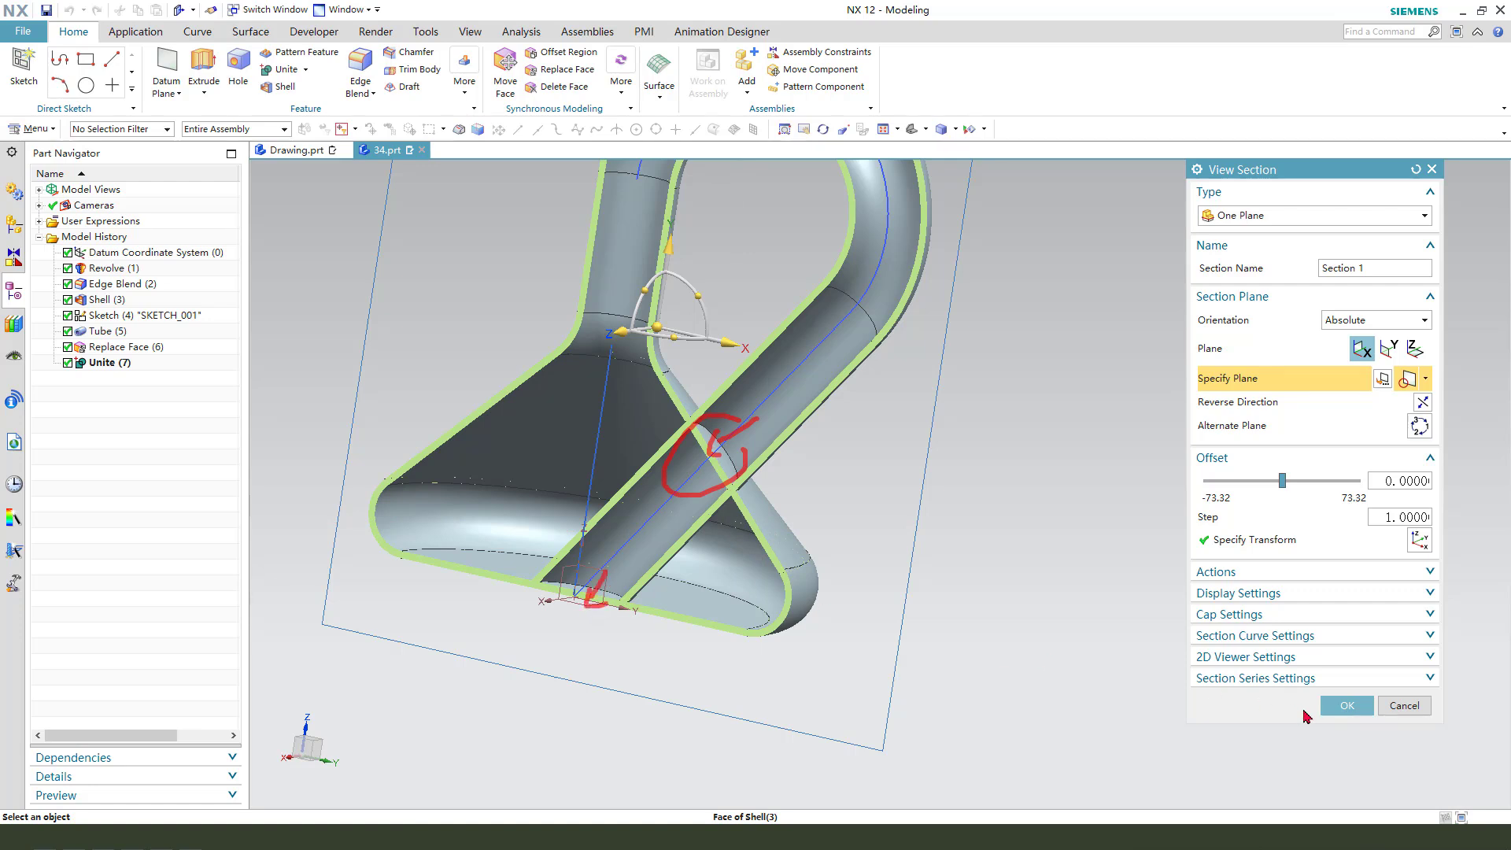
{"action": "left_click", "coordinate": [1347, 706]}
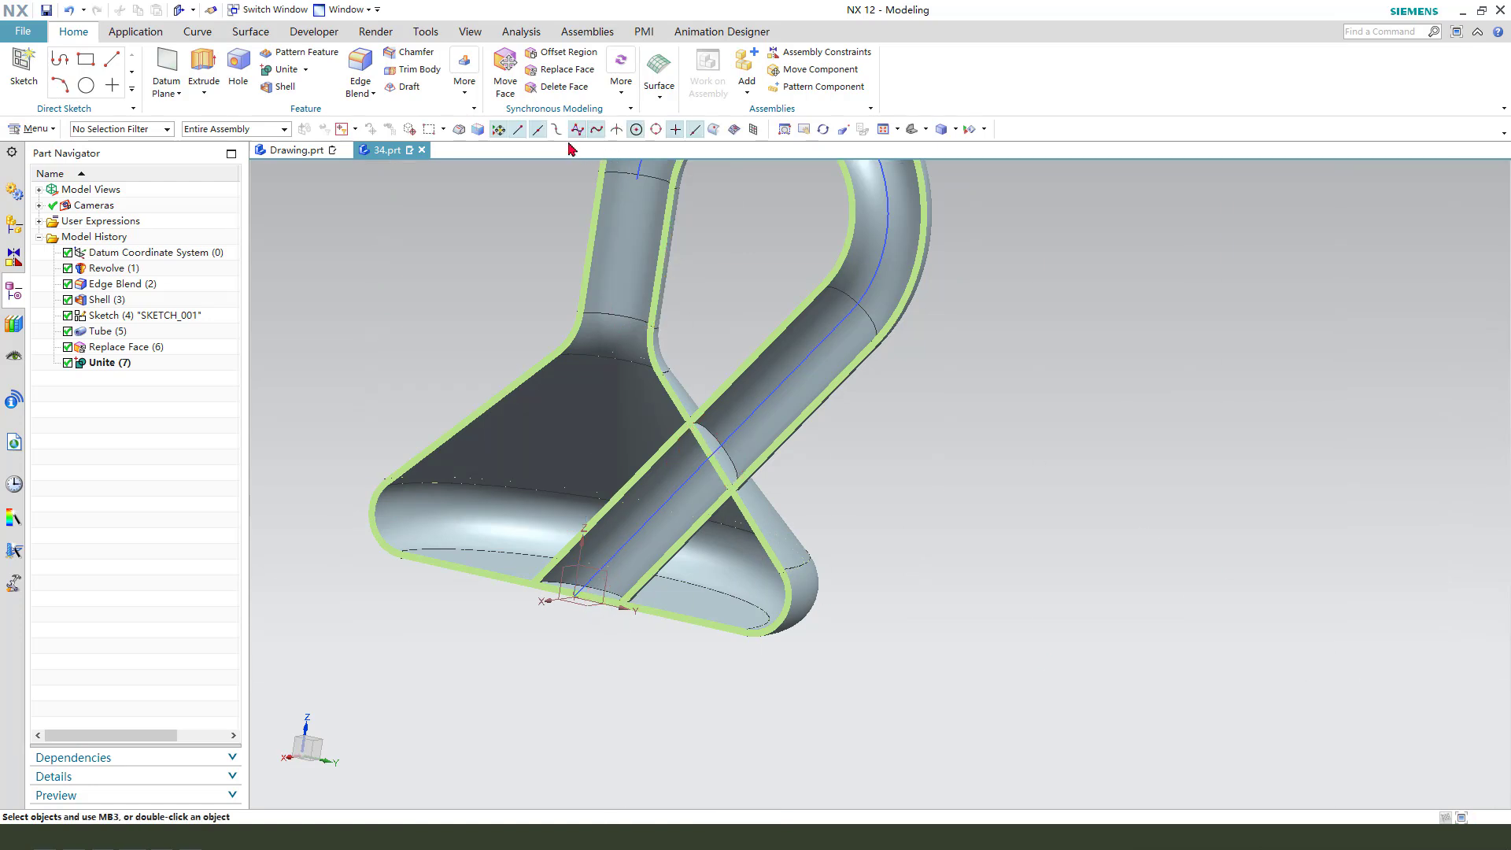
- Attempt a Replace Face on the tube end, then abandon the wrong replacement
{"action": "left_click", "coordinate": [568, 71]}
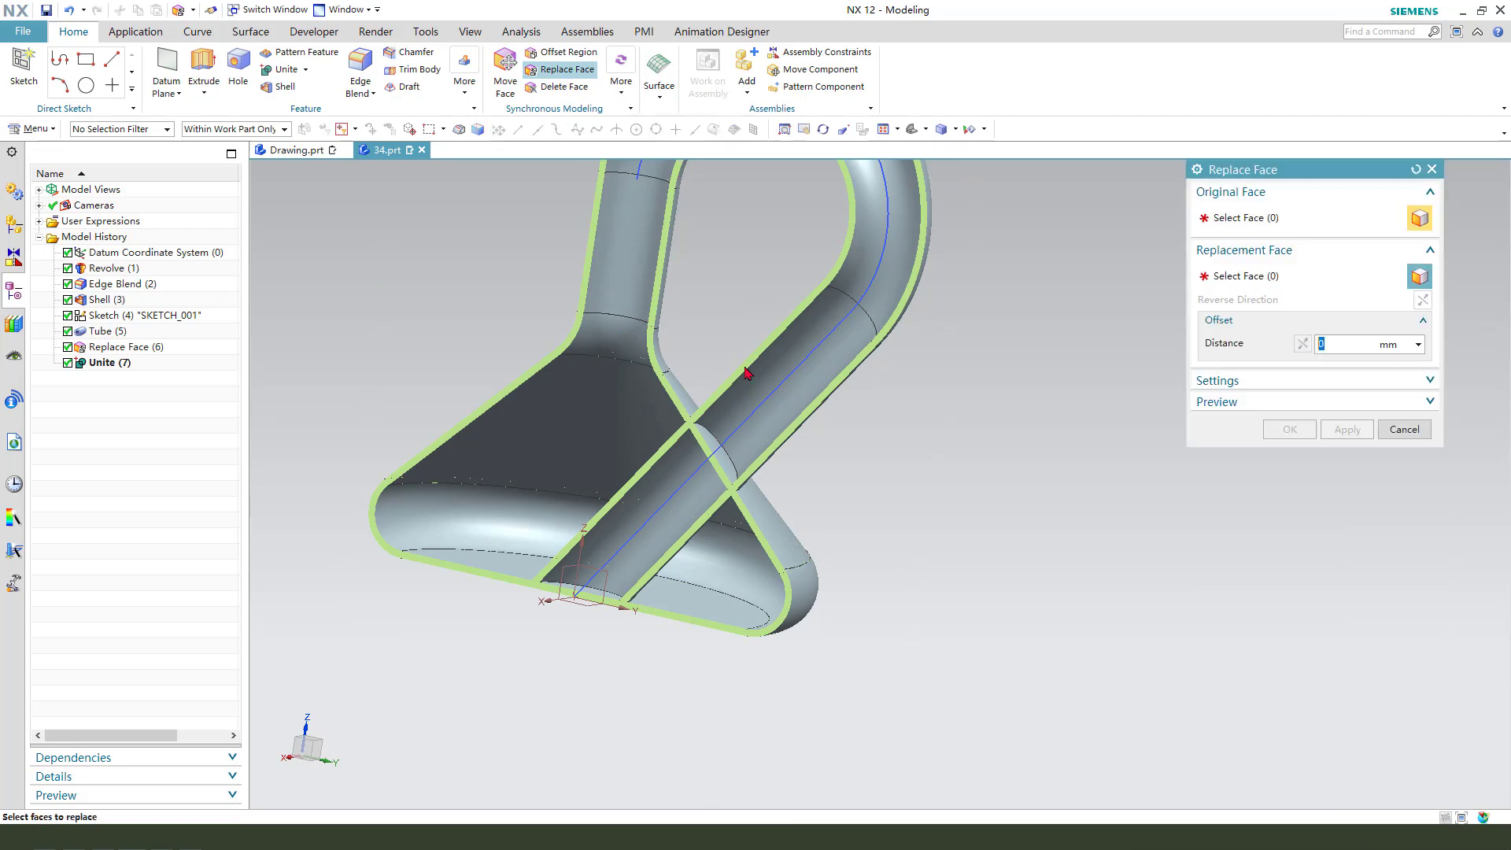
{"action": "scroll", "coordinate": [719, 465], "scroll_direction": "up", "scroll_amount": 3}
{"action": "left_click", "coordinate": [724, 465]}
{"action": "scroll", "coordinate": [942, 455], "scroll_direction": "down", "scroll_amount": 3}
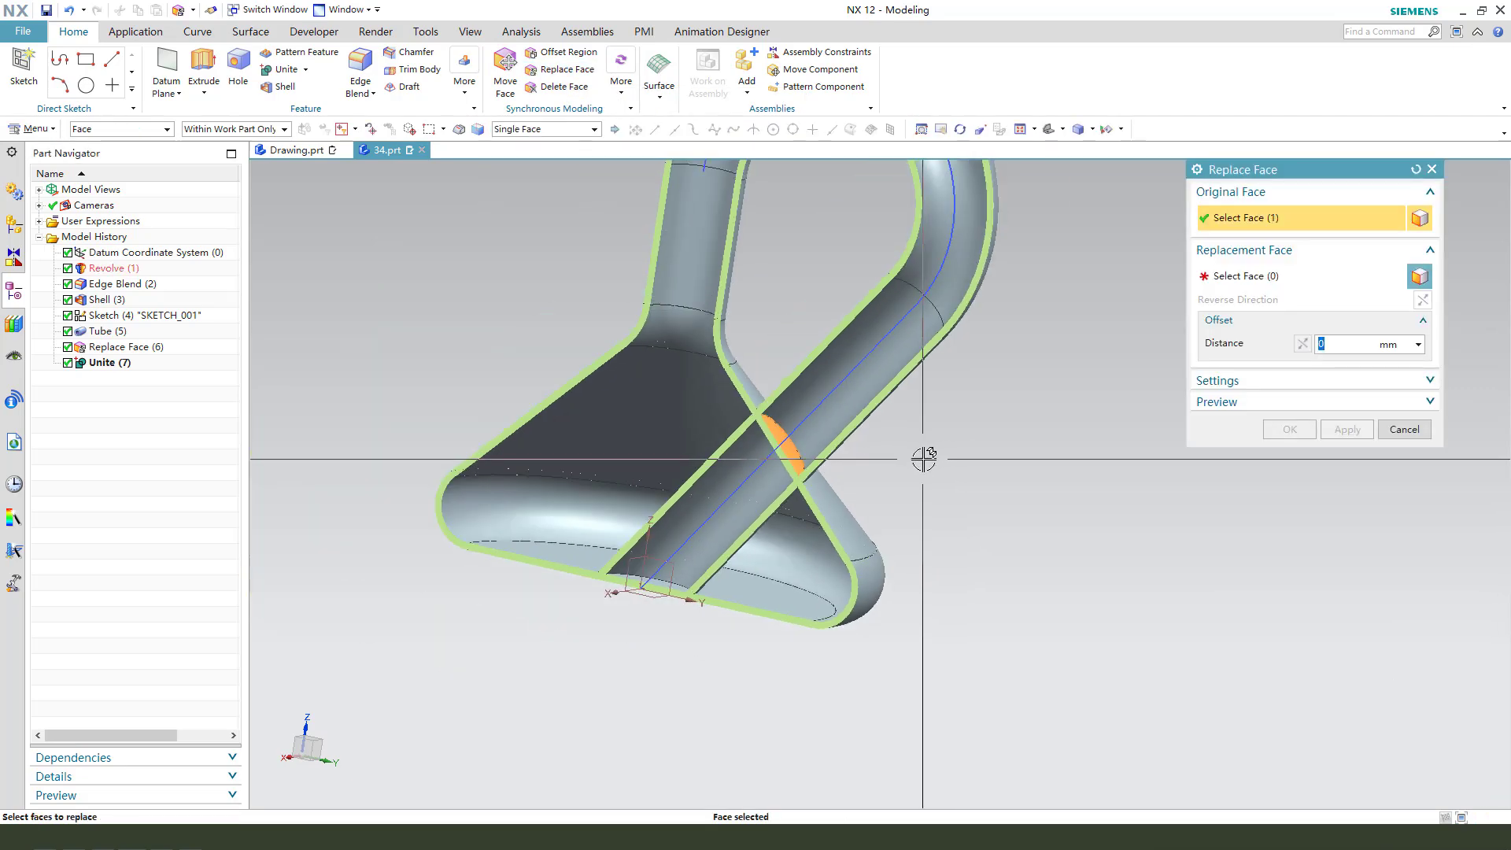
{"action": "middle_click", "coordinate": [918, 456]}
{"action": "middle_click_drag", "start_coordinate": [918, 455], "coordinate": [1265, 468]}
{"action": "left_click", "coordinate": [810, 439]}
{"action": "left_click", "coordinate": [1346, 429]}
{"action": "left_click", "coordinate": [1405, 429]}
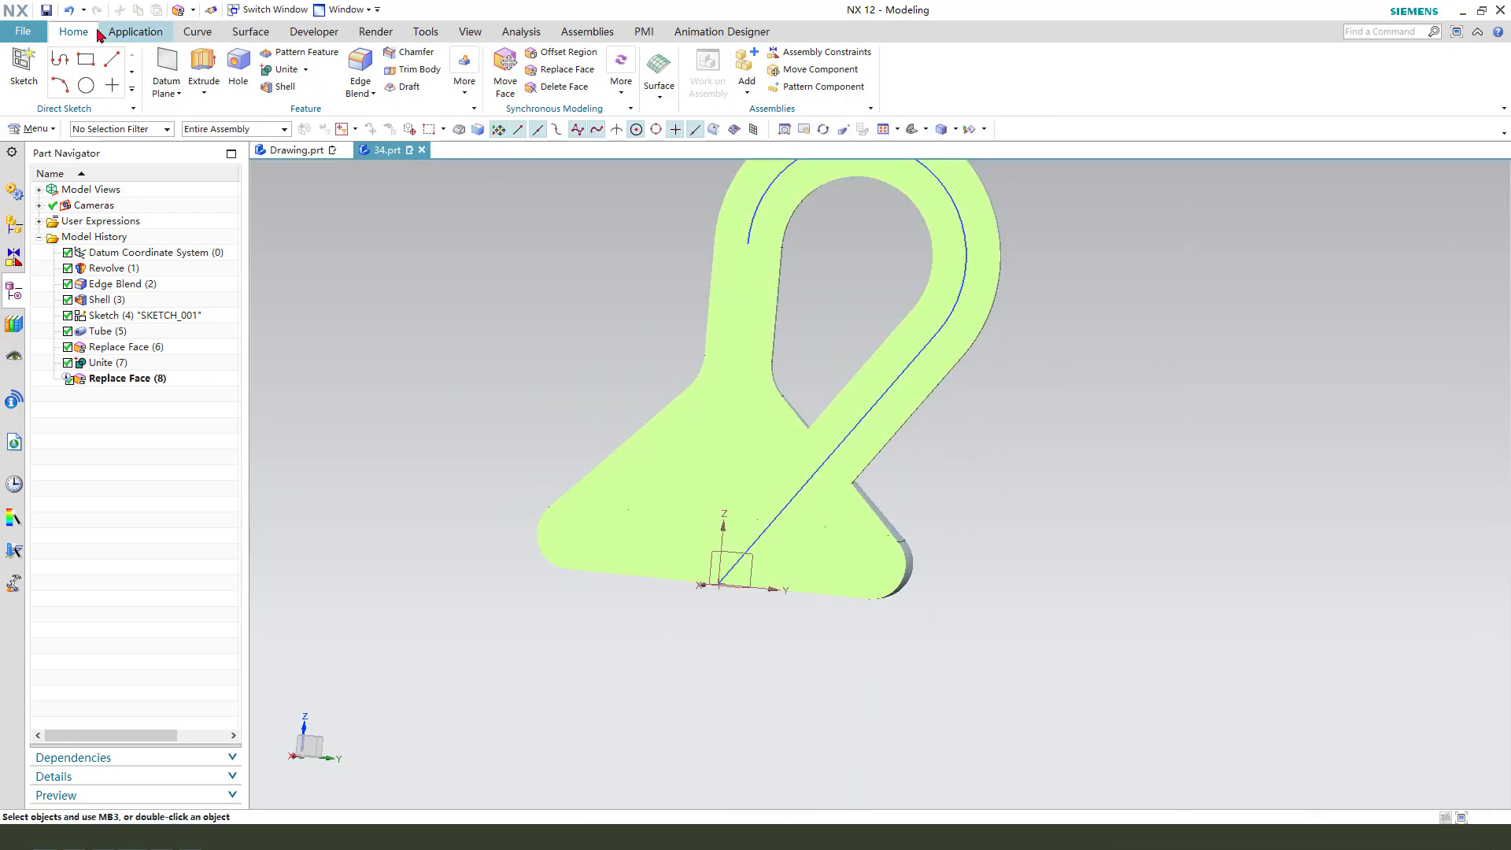
{"action": "middle_click_drag", "start_coordinate": [890, 459], "coordinate": [746, 506]}
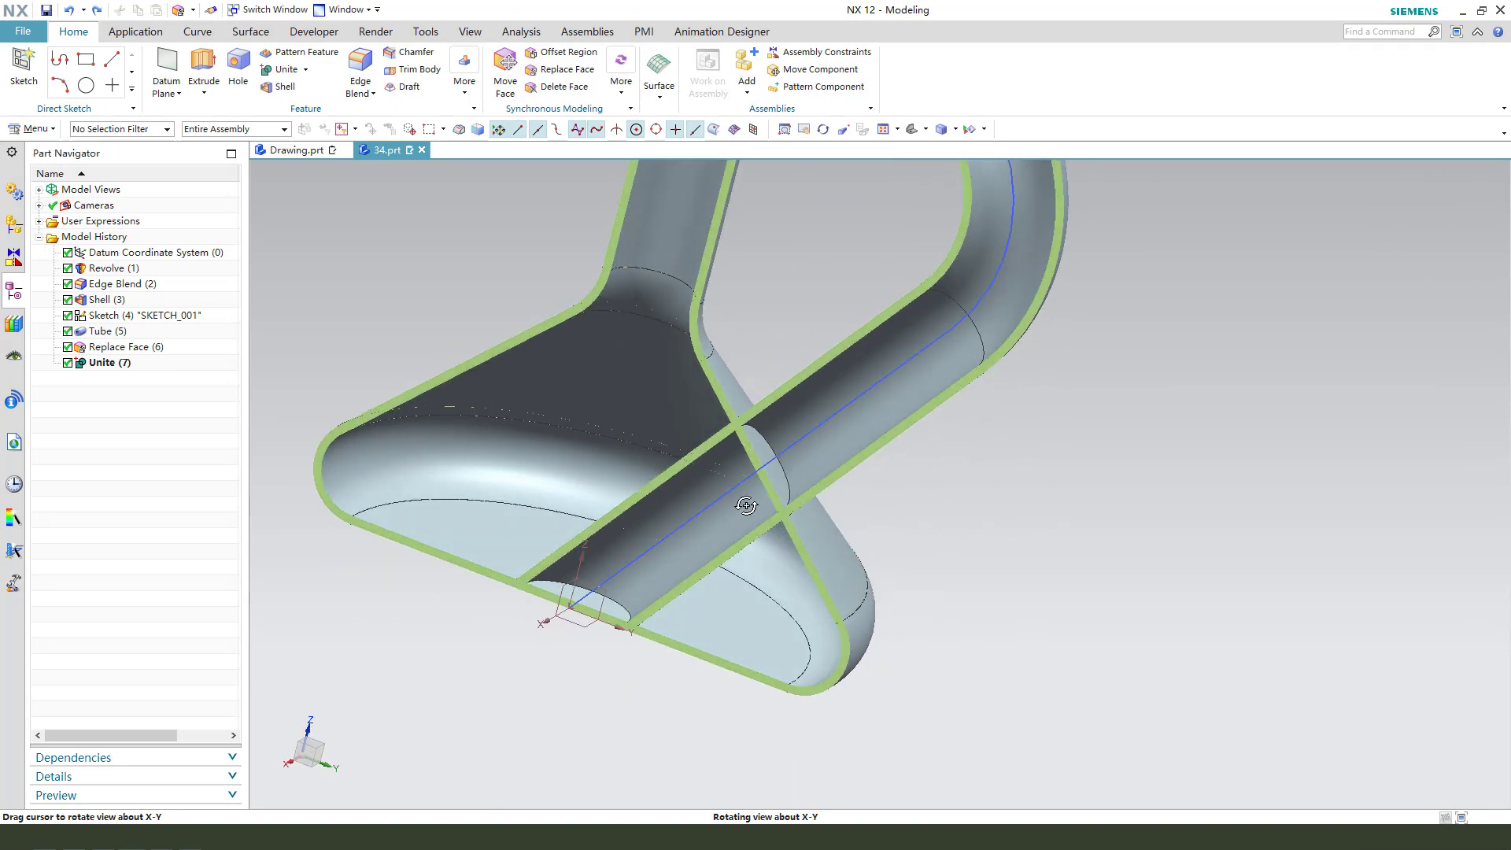
- Replace the tube's inner end face with the base's outer bottom face
{"action": "left_click", "coordinate": [561, 75]}
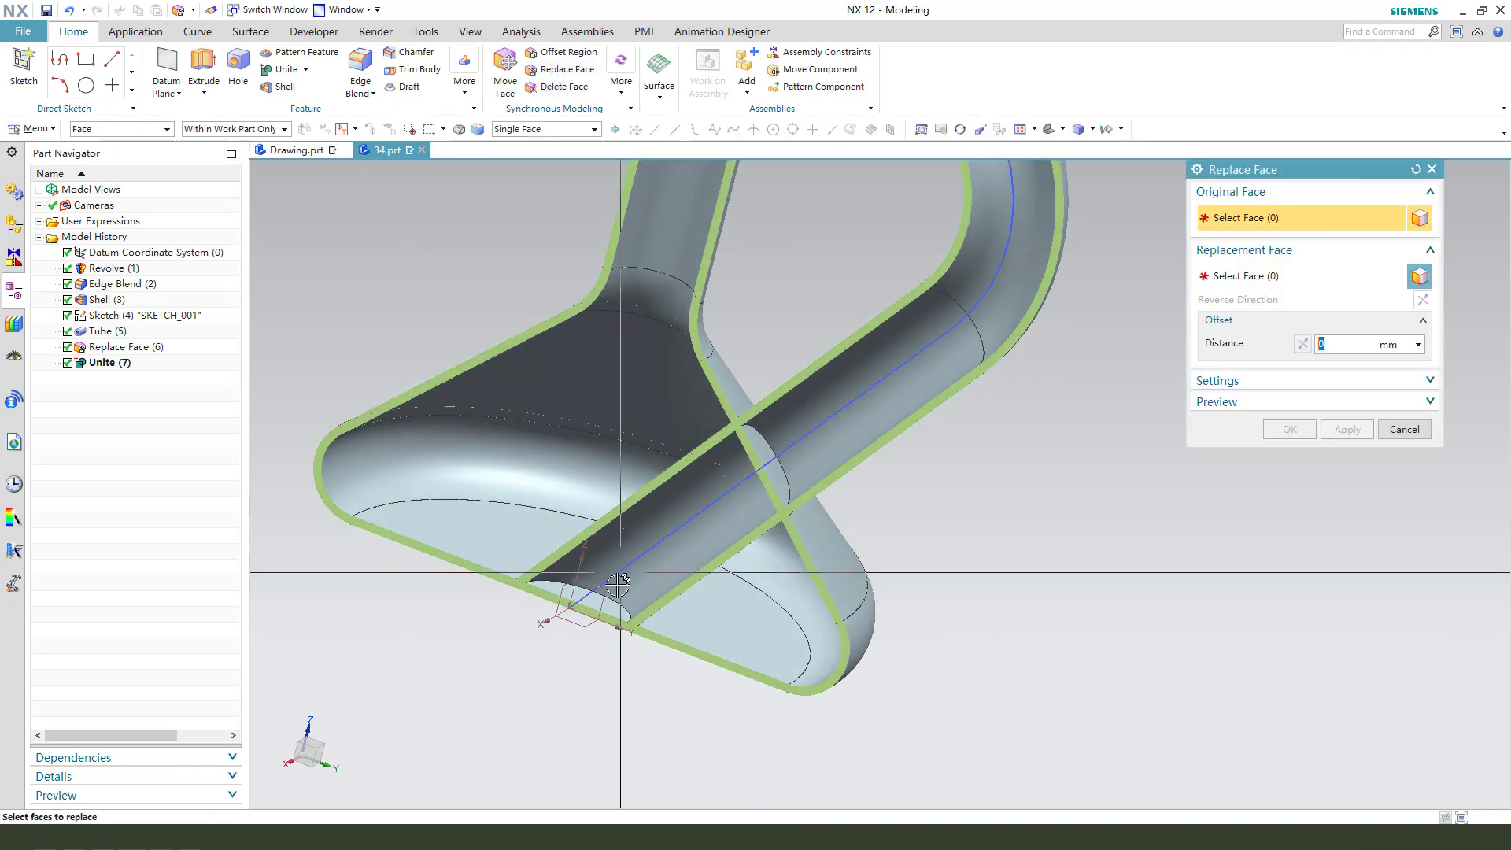
{"action": "left_click", "coordinate": [551, 607]}
{"action": "mouse_move", "coordinate": [641, 685]}
{"action": "middle_mouse_down"}
{"action": "mouse_move", "coordinate": [664, 647]}
{"action": "mouse_move", "coordinate": [669, 677]}
{"action": "middle_mouse_up"}
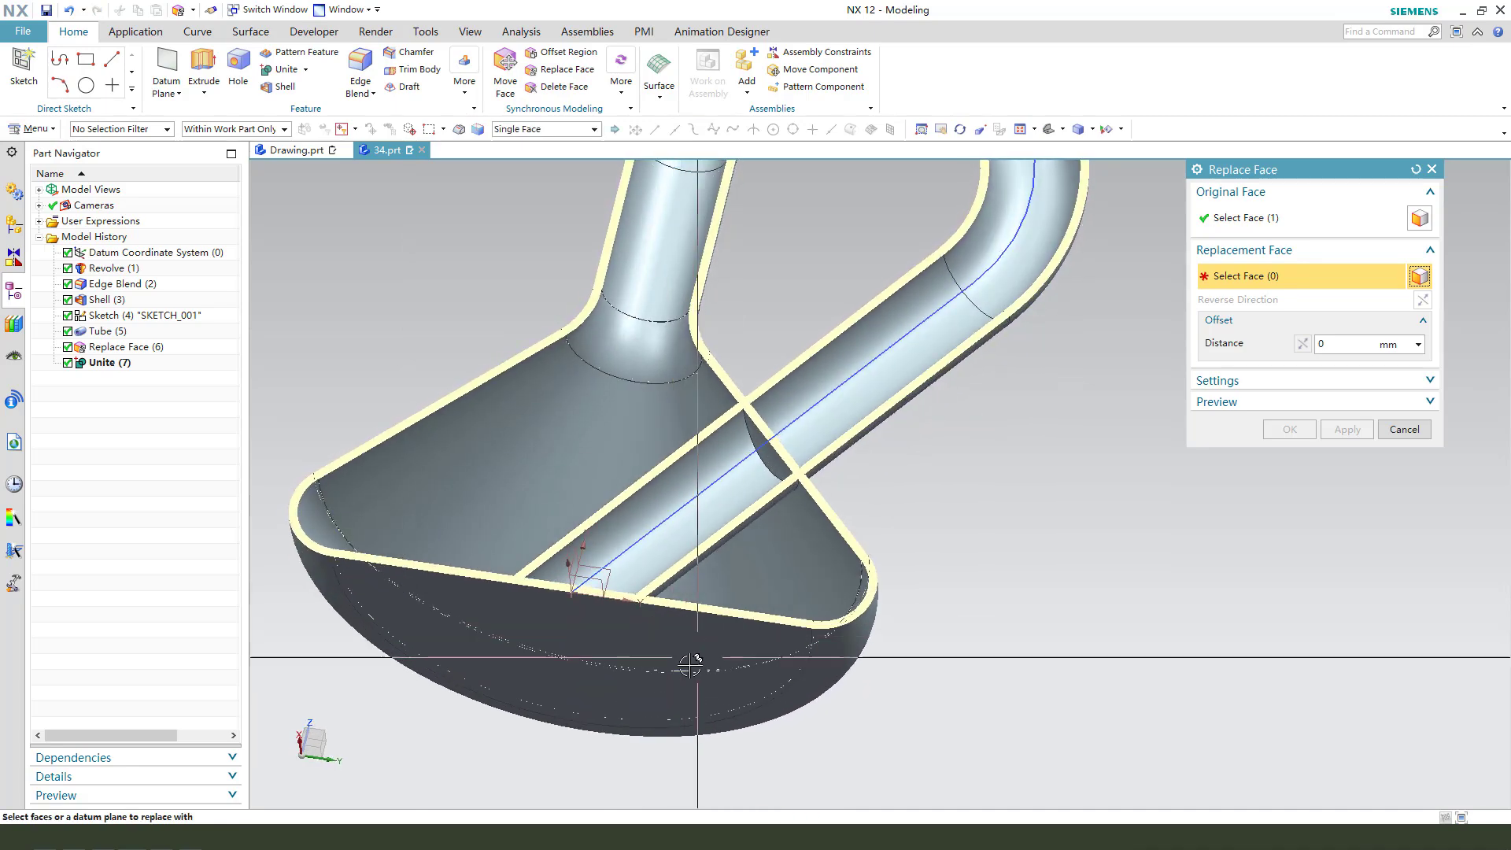
{"action": "left_click", "coordinate": [598, 692]}
{"action": "left_click", "coordinate": [1287, 430]}
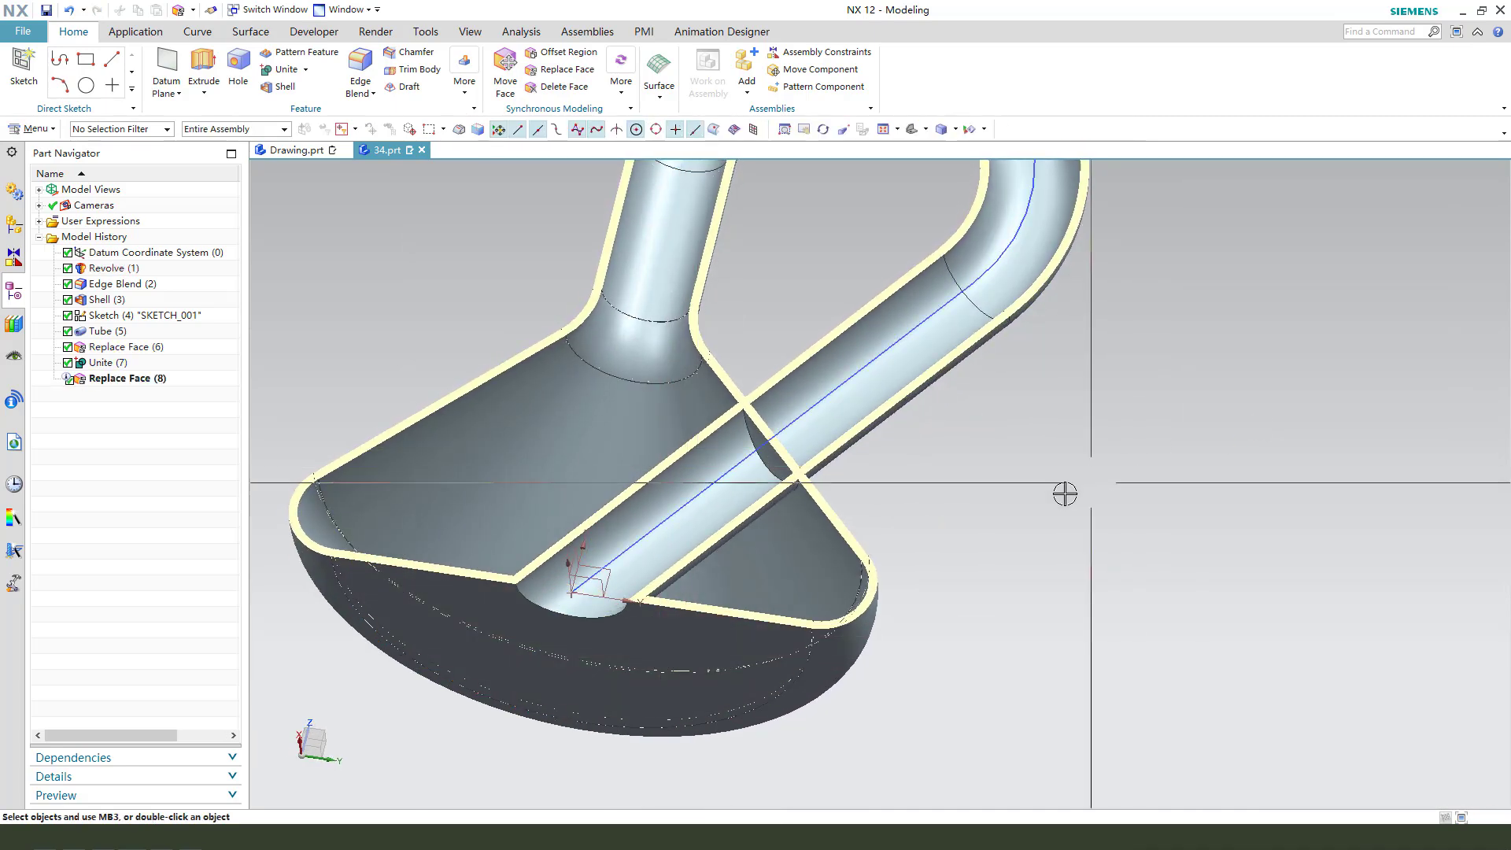
{"action": "middle_click_drag", "start_coordinate": [1062, 496], "coordinate": [771, 447]}
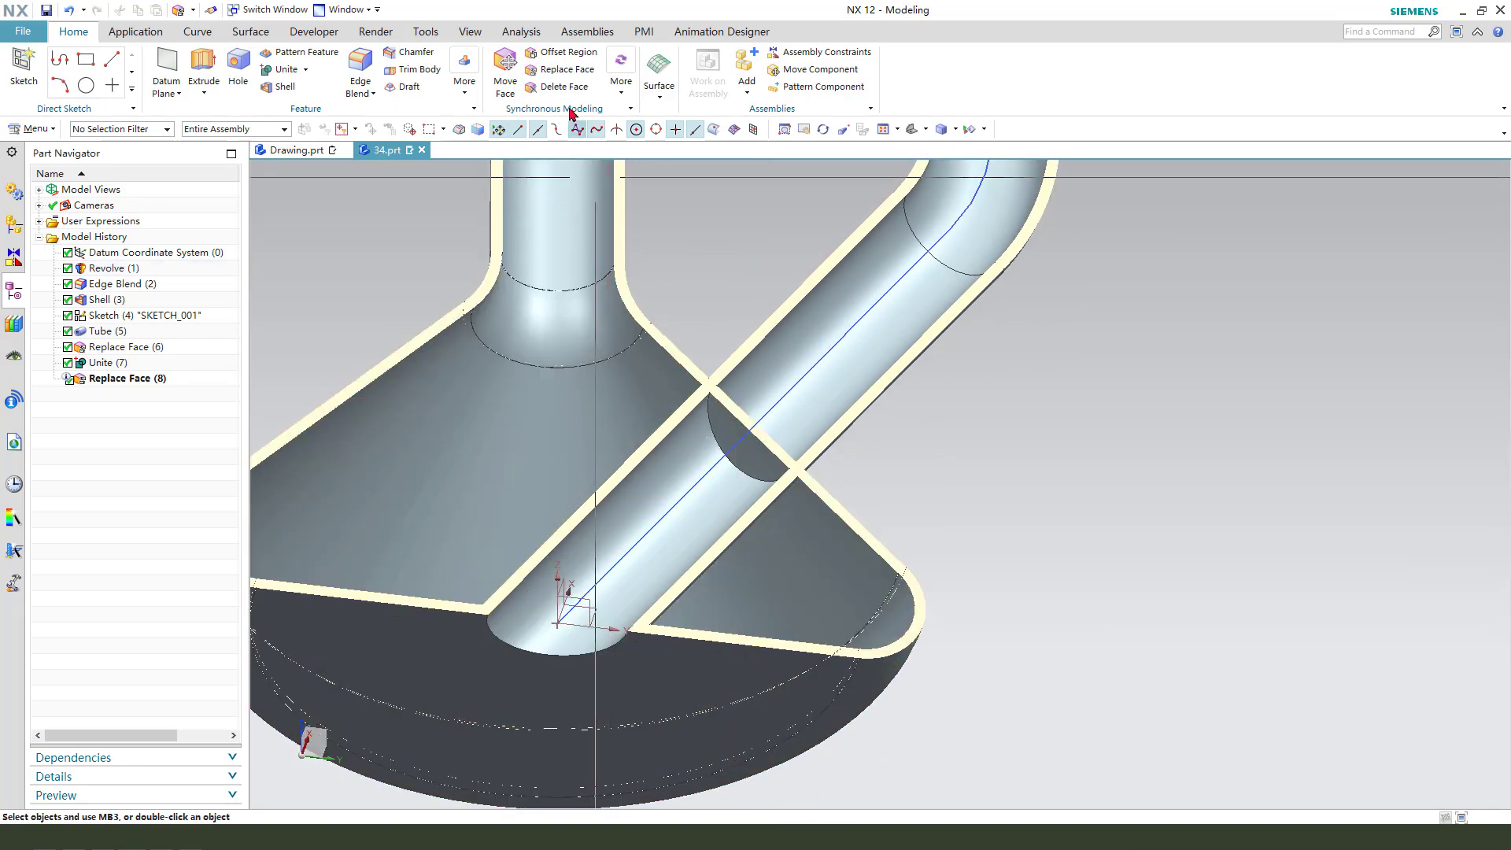
- Replace the tube face at the cone-wall crossing with the cone's surface
{"action": "left_click", "coordinate": [560, 69]}
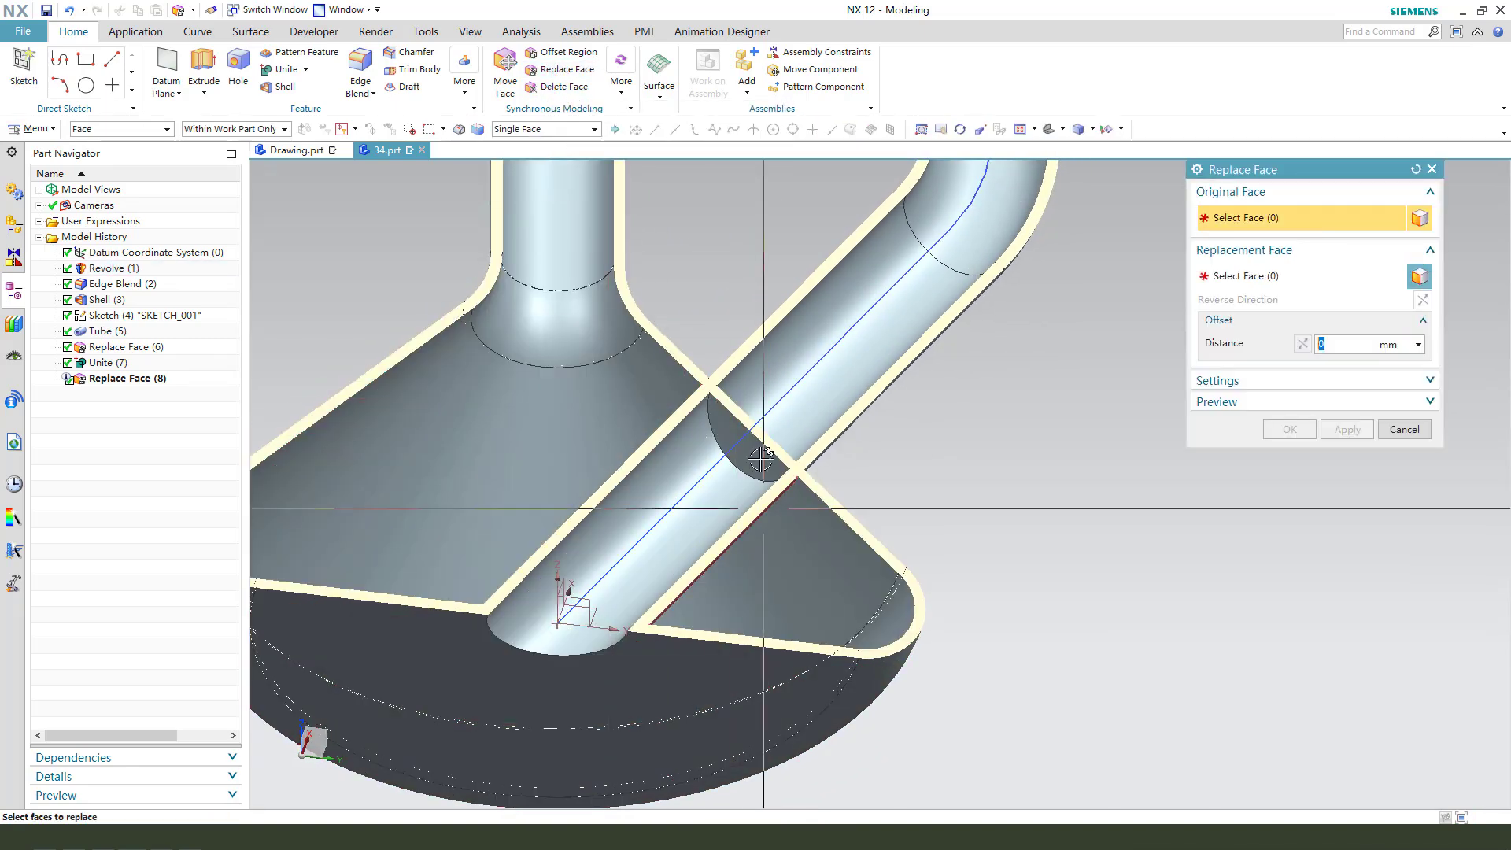
{"action": "middle_click_drag", "start_coordinate": [904, 417], "coordinate": [724, 472]}
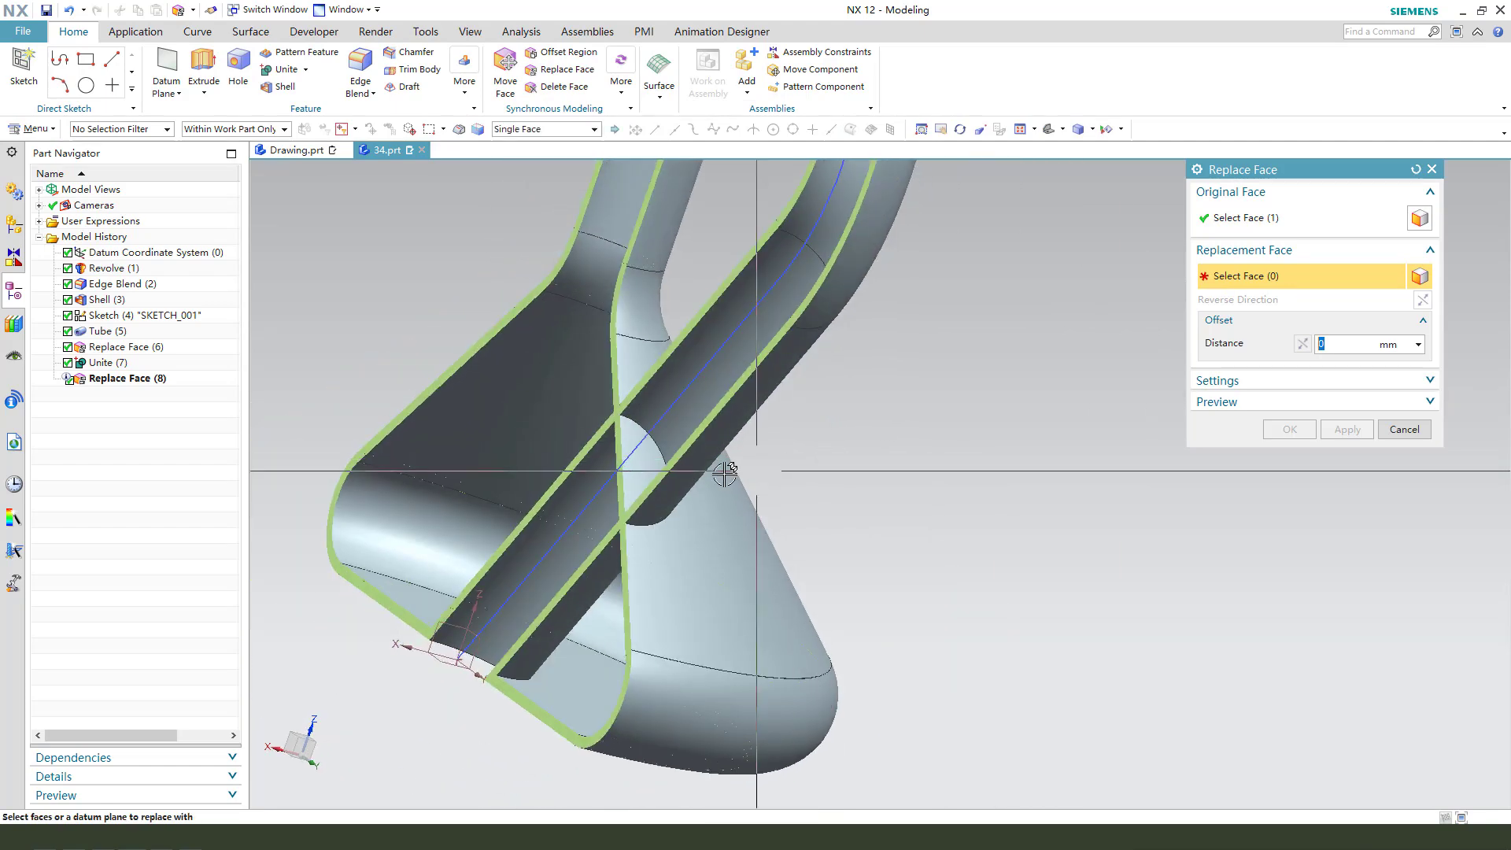
{"action": "left_click", "coordinate": [661, 465]}
{"action": "middle_click", "coordinate": [1256, 435]}
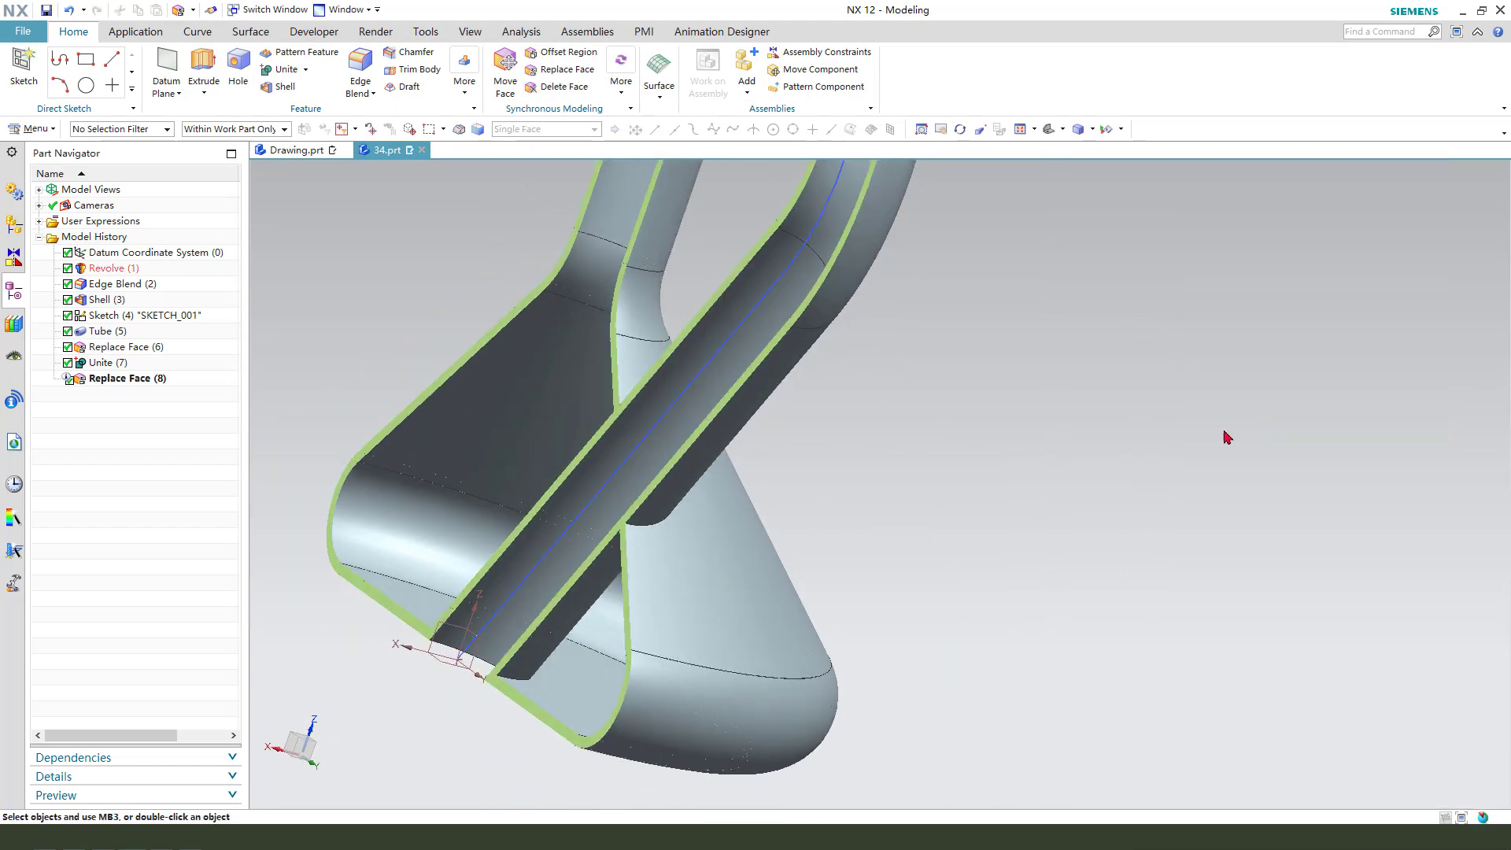
{"action": "middle_click_drag", "start_coordinate": [1225, 432], "coordinate": [554, 579]}
{"action": "scroll", "coordinate": [709, 589], "scroll_direction": "up", "scroll_amount": 3}
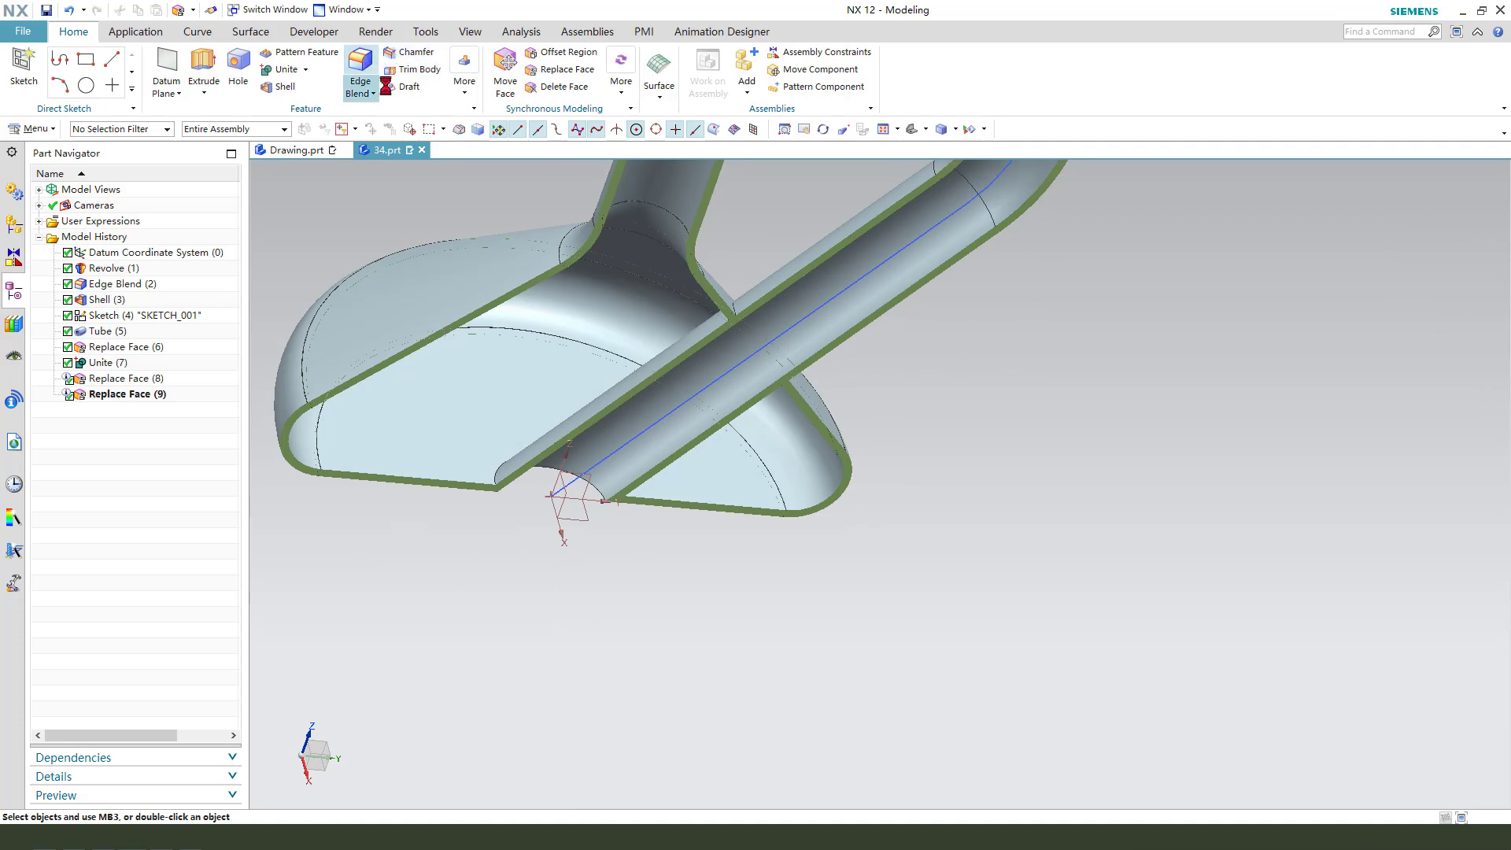
- Round the first internal tube edge with a 15 mm edge blend
{"action": "left_click", "coordinate": [361, 70]}
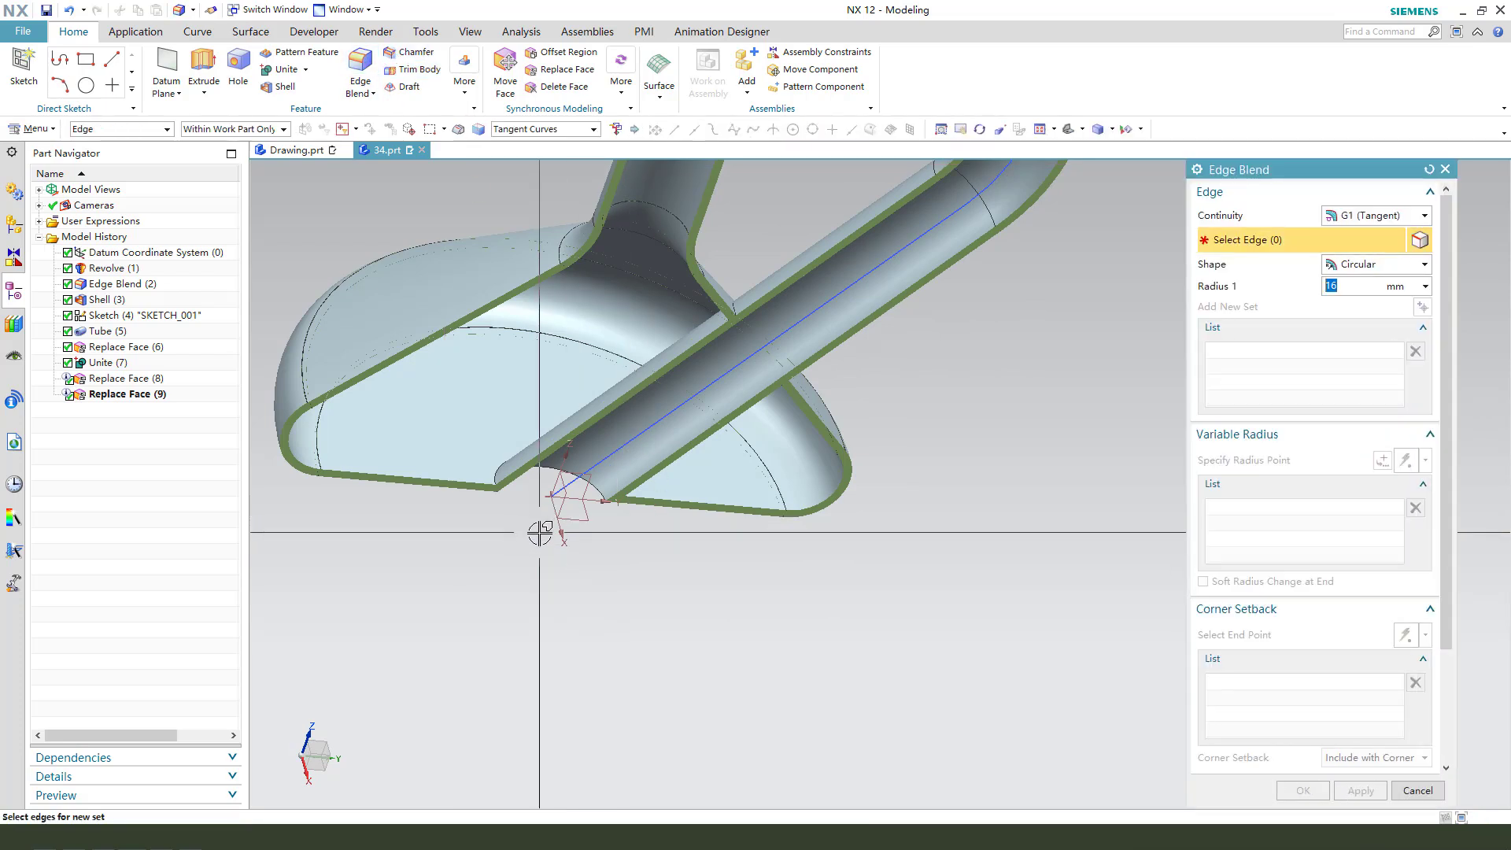
{"action": "left_click", "coordinate": [500, 457]}
{"action": "left_click", "coordinate": [1347, 792]}
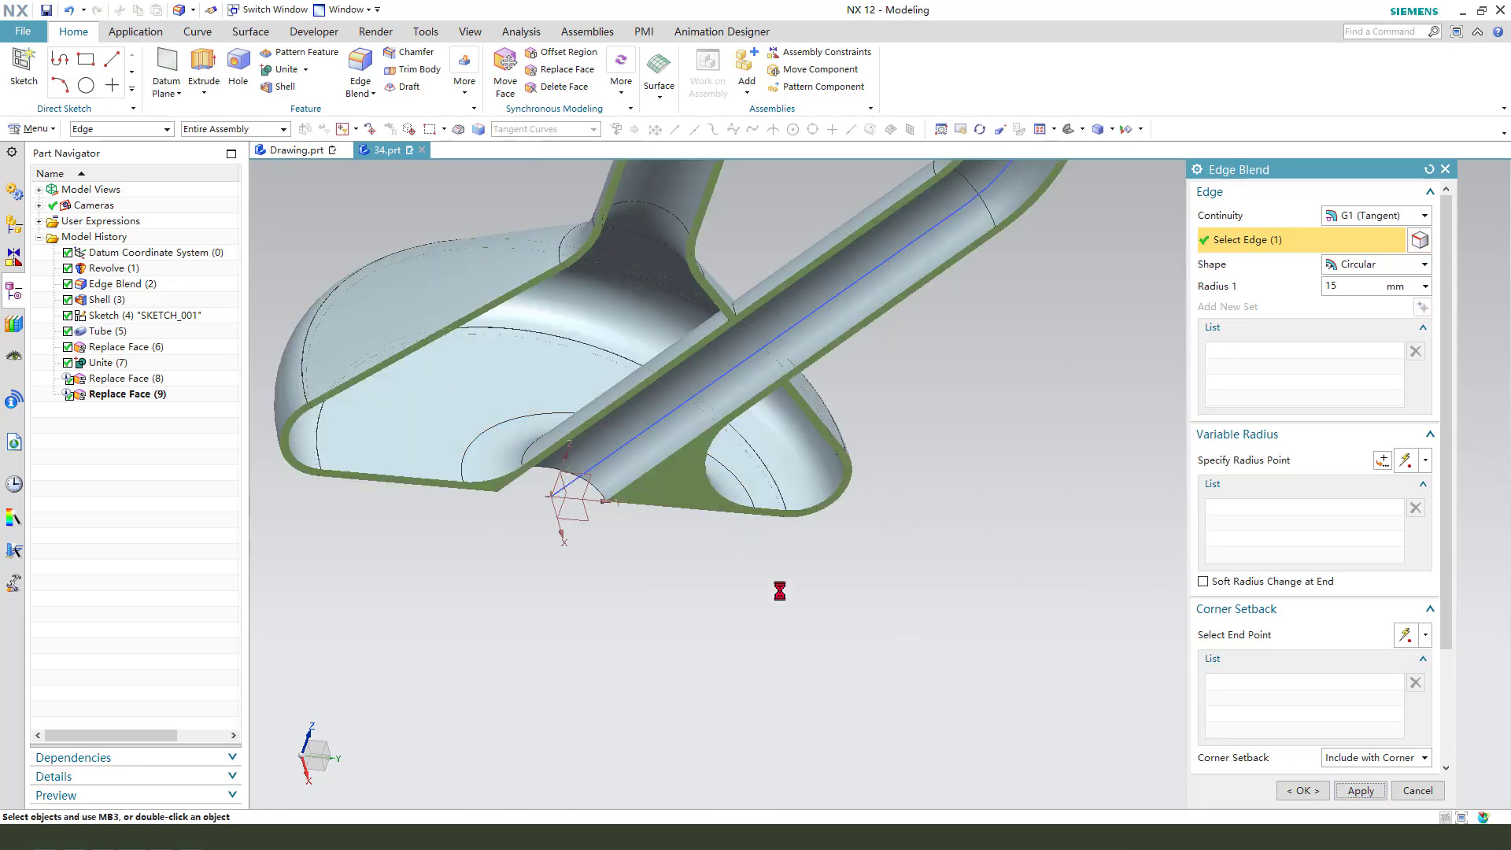
- Round the second internal tube edge with a 13 mm edge blend
{"action": "middle_click_drag", "start_coordinate": [665, 543], "coordinate": [593, 512]}
{"action": "scroll", "coordinate": [578, 577], "scroll_direction": "up", "scroll_amount": 3}
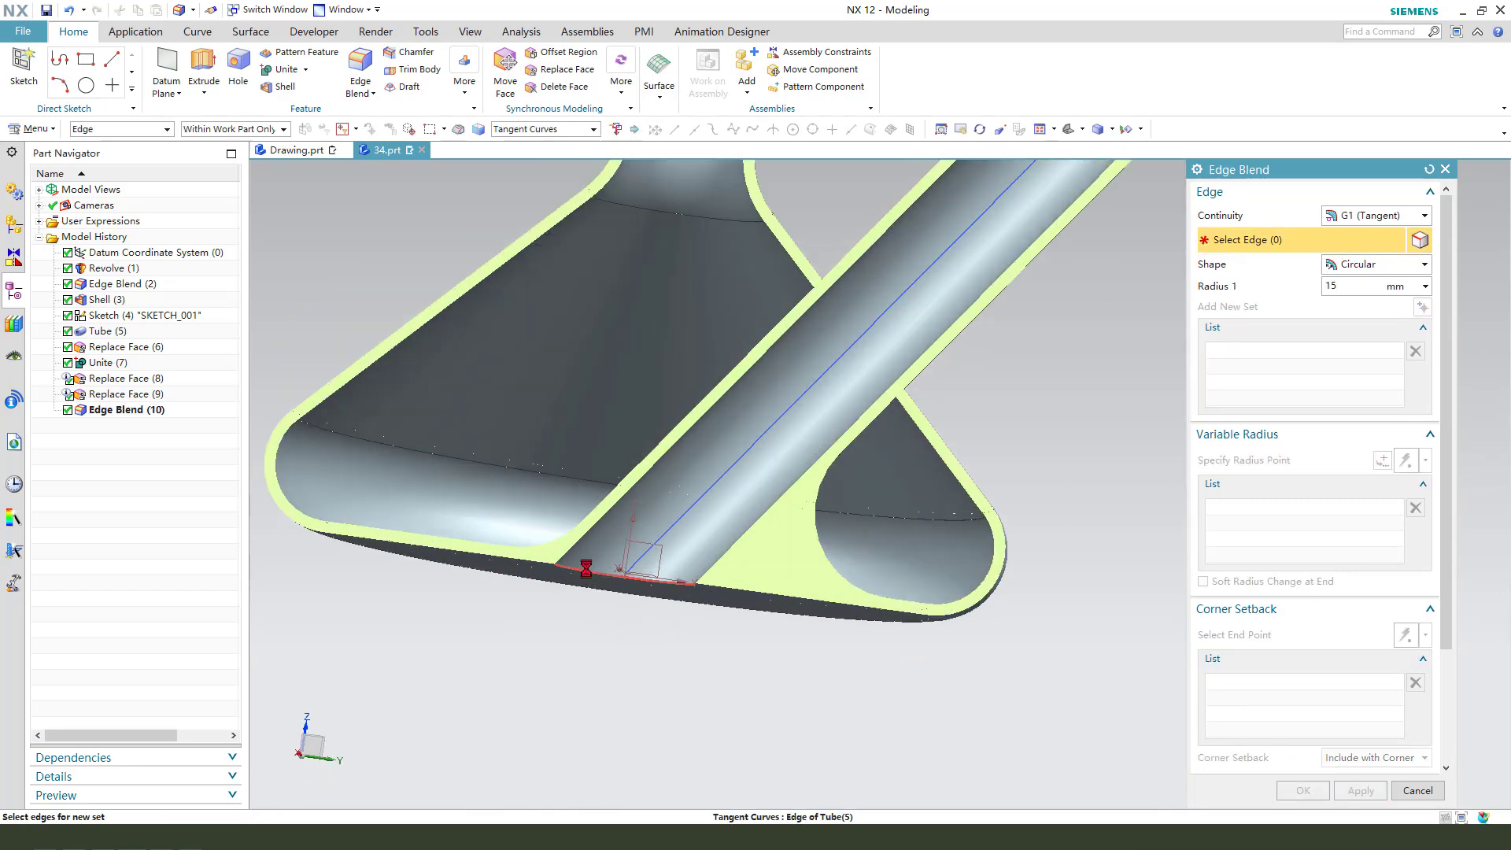
{"action": "left_click", "coordinate": [586, 568]}
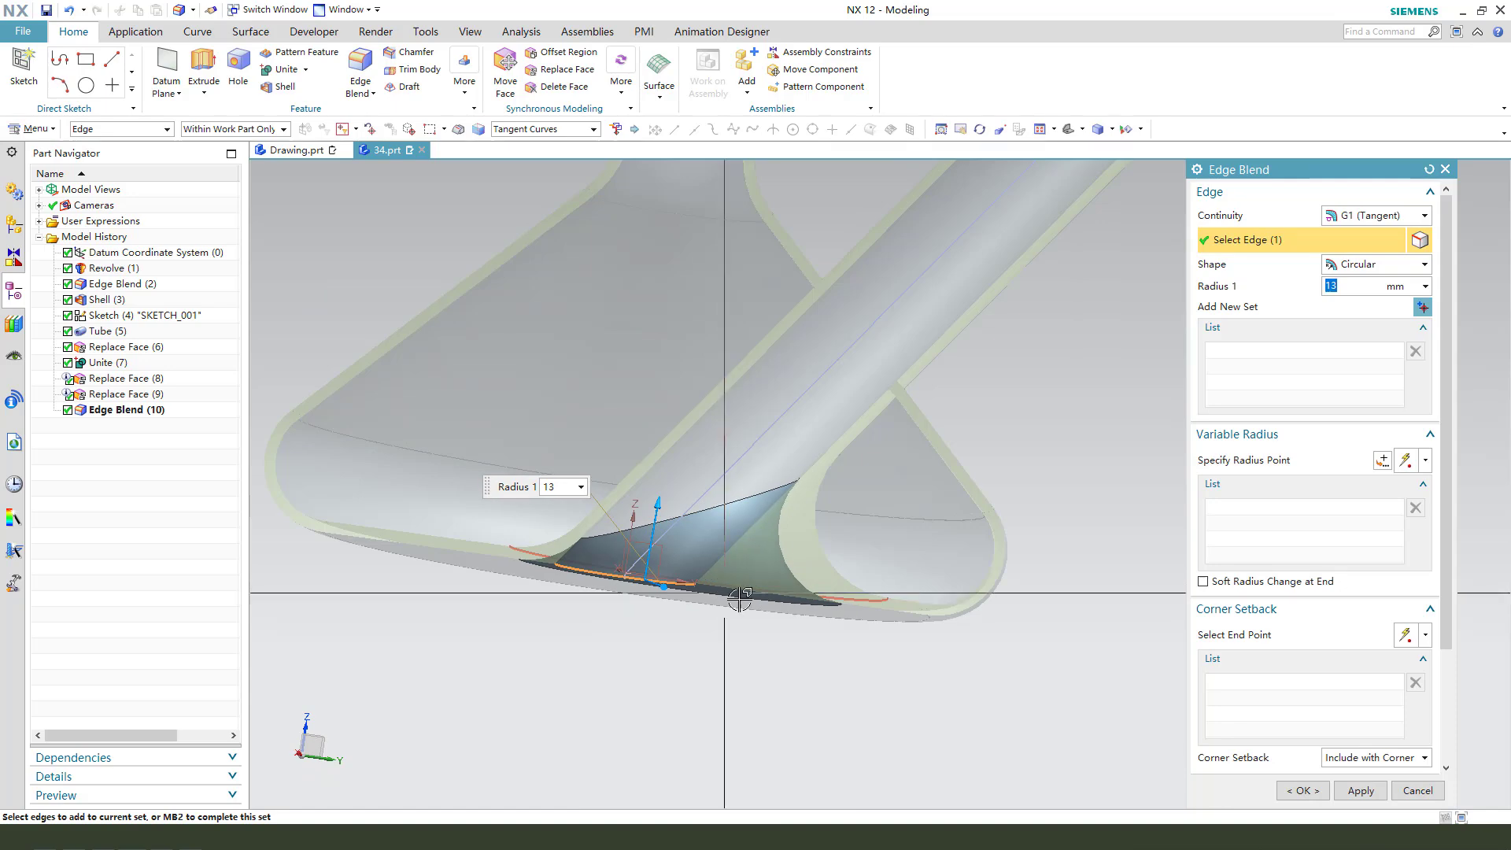
{"action": "left_click", "coordinate": [1302, 789]}
{"action": "middle_click_drag", "start_coordinate": [614, 543], "coordinate": [877, 611]}
{"action": "key", "text": "ctrl+alt+r"}
{"action": "middle_click_drag", "start_coordinate": [936, 481], "coordinate": [844, 523]}
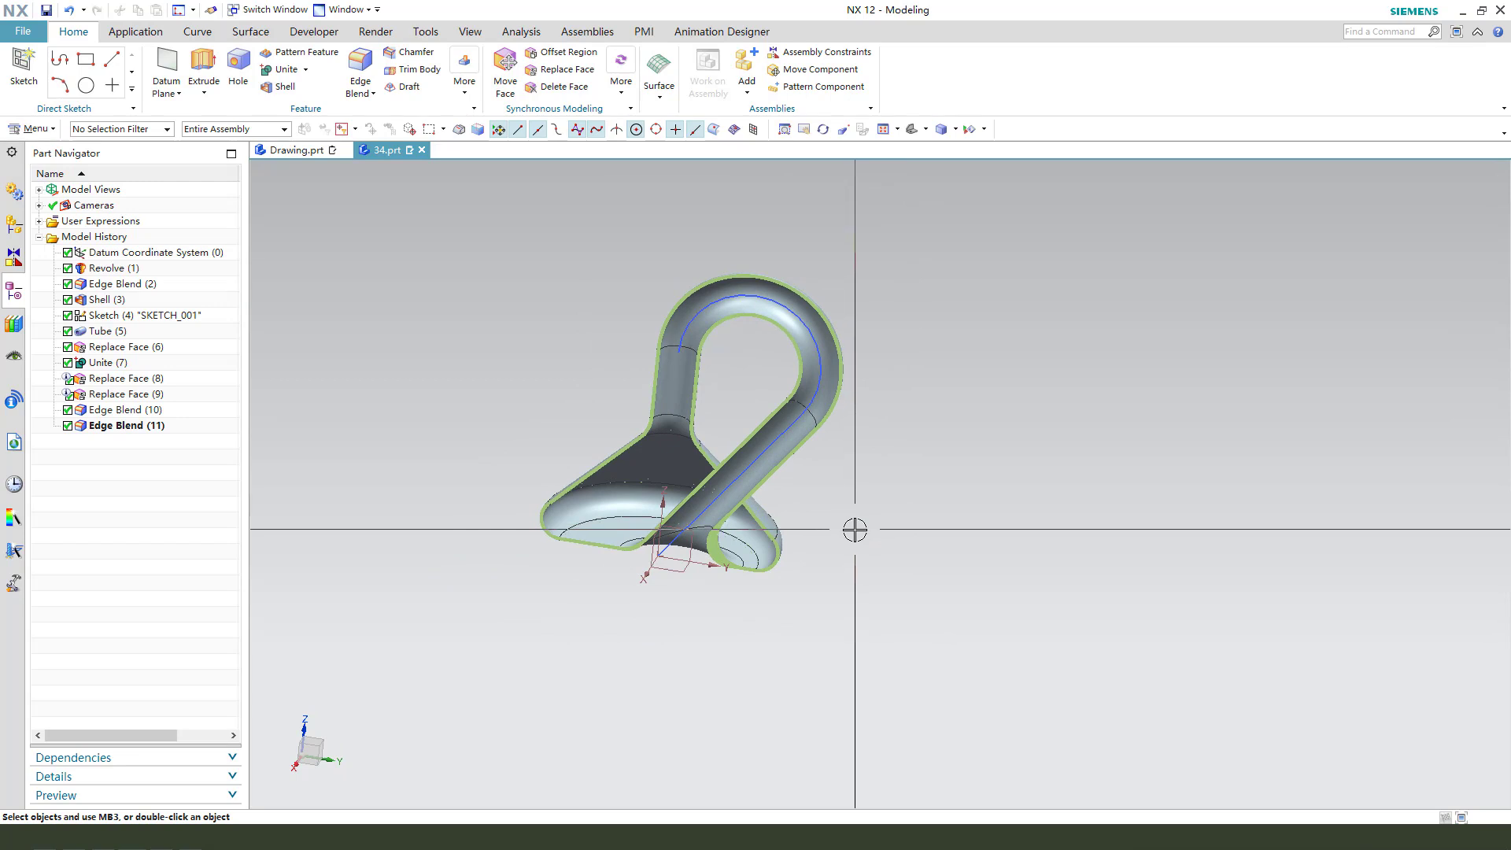
- Hide the datum coordinate system with Ctrl+B
{"action": "left_click", "coordinate": [470, 33]}
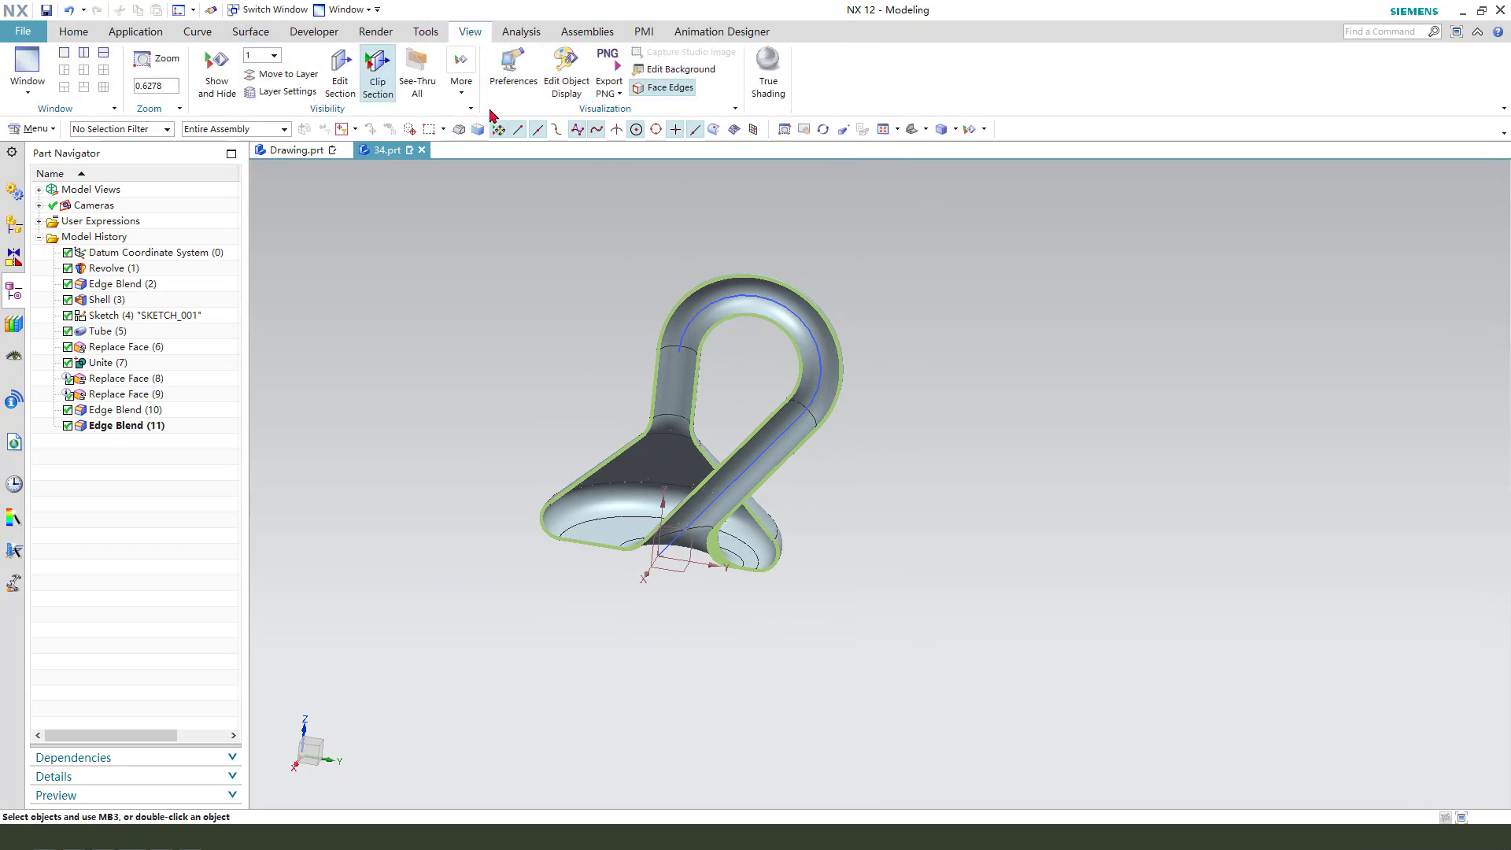
{"action": "middle_click_drag", "start_coordinate": [882, 496], "coordinate": [934, 533]}
{"action": "scroll", "coordinate": [734, 531], "scroll_direction": "up", "scroll_amount": 1}
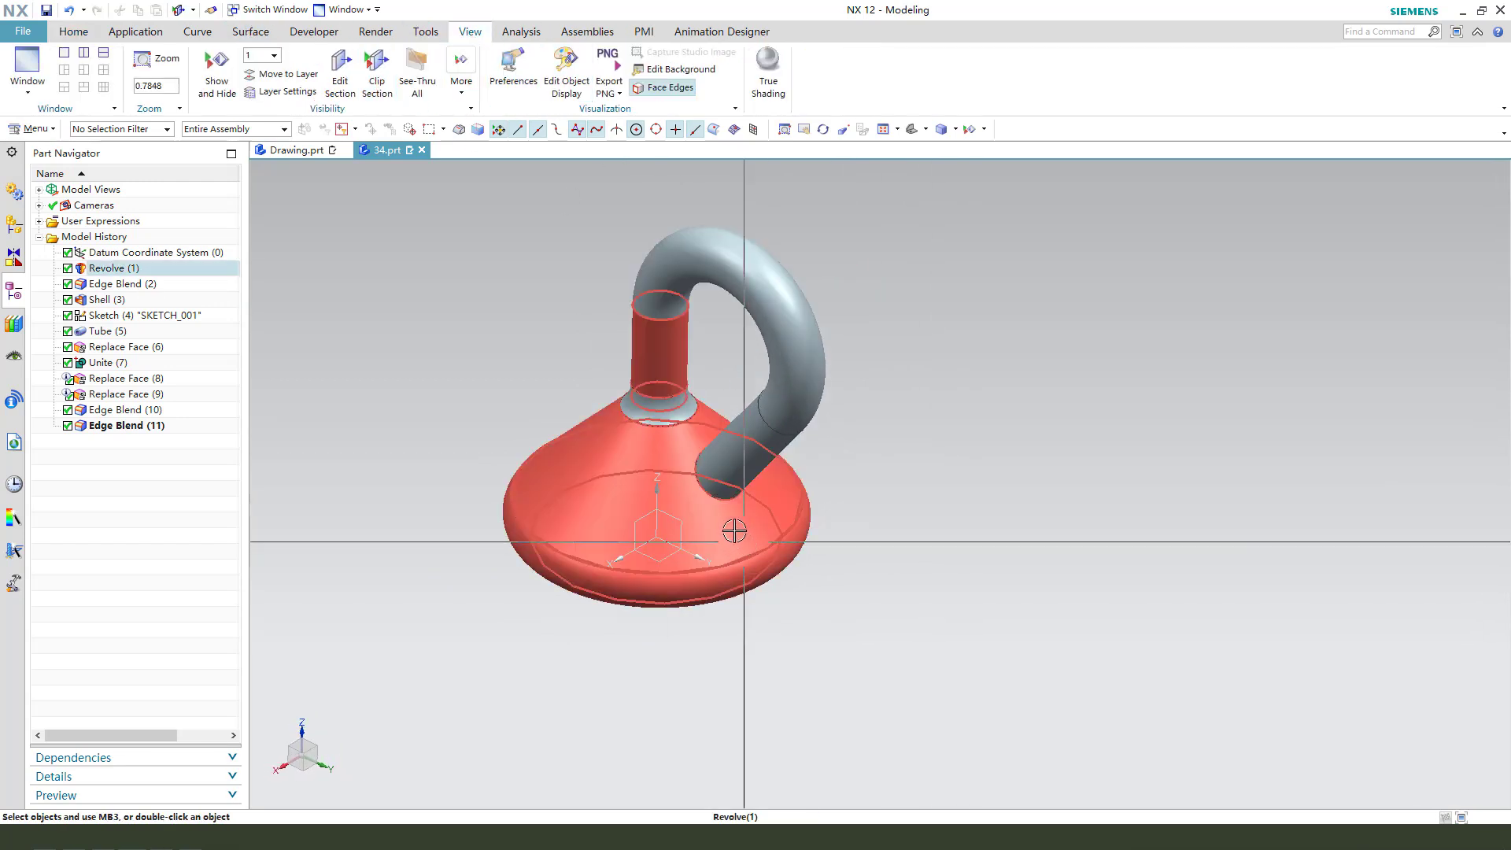
{"action": "mouse_move", "coordinate": [772, 522]}
{"action": "middle_mouse_down"}
{"action": "mouse_move", "coordinate": [802, 488]}
{"action": "mouse_move", "coordinate": [767, 525]}
{"action": "middle_mouse_up"}
{"action": "left_click", "coordinate": [665, 526]}
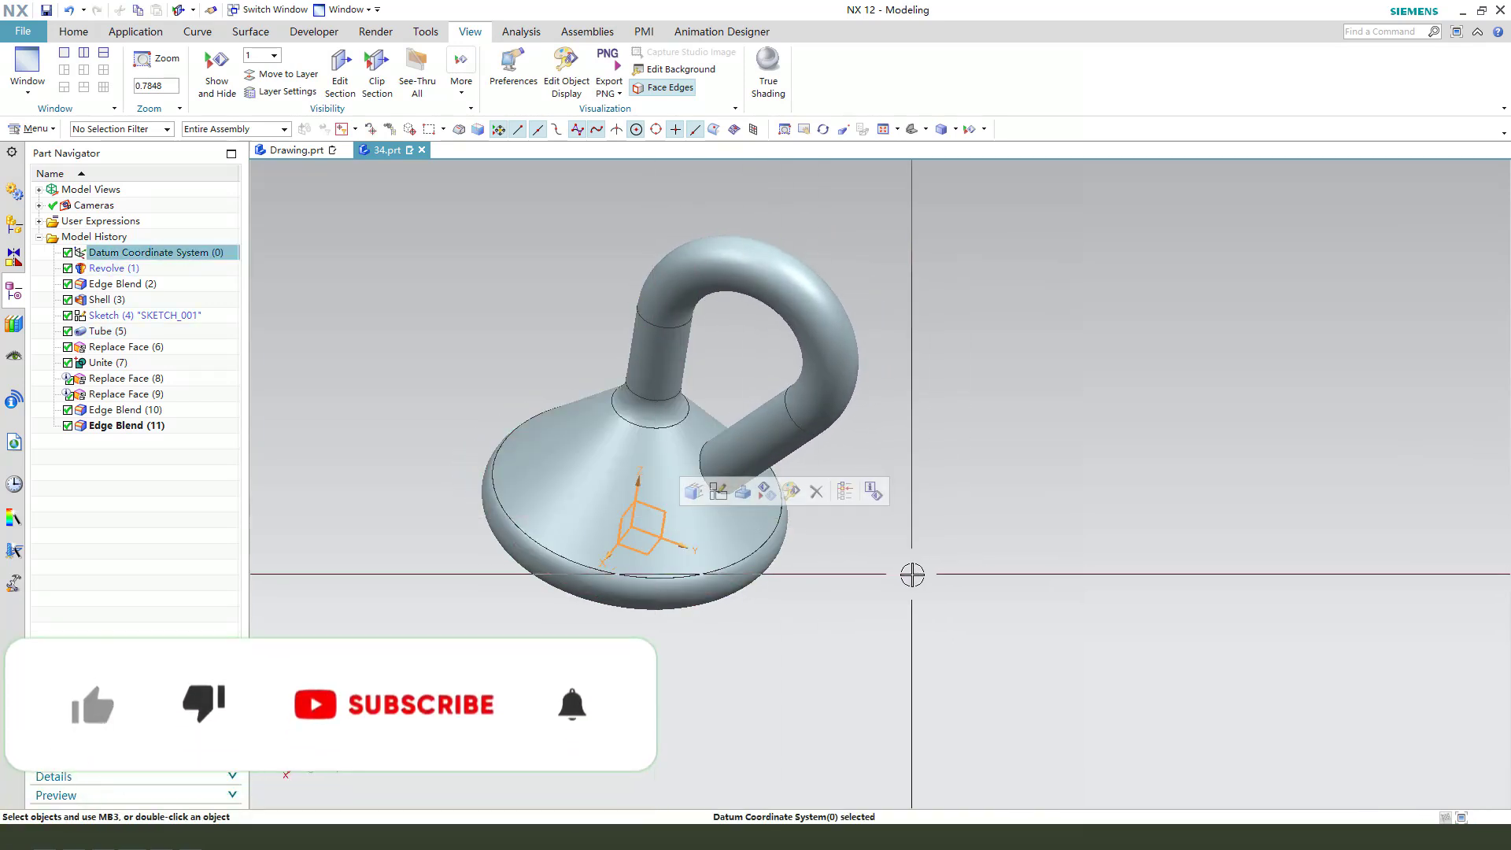
{"action": "key", "text": "ctrl+b"}
- Change the solid body's display colour to yellow
{"action": "key", "text": "ctrl+j"}
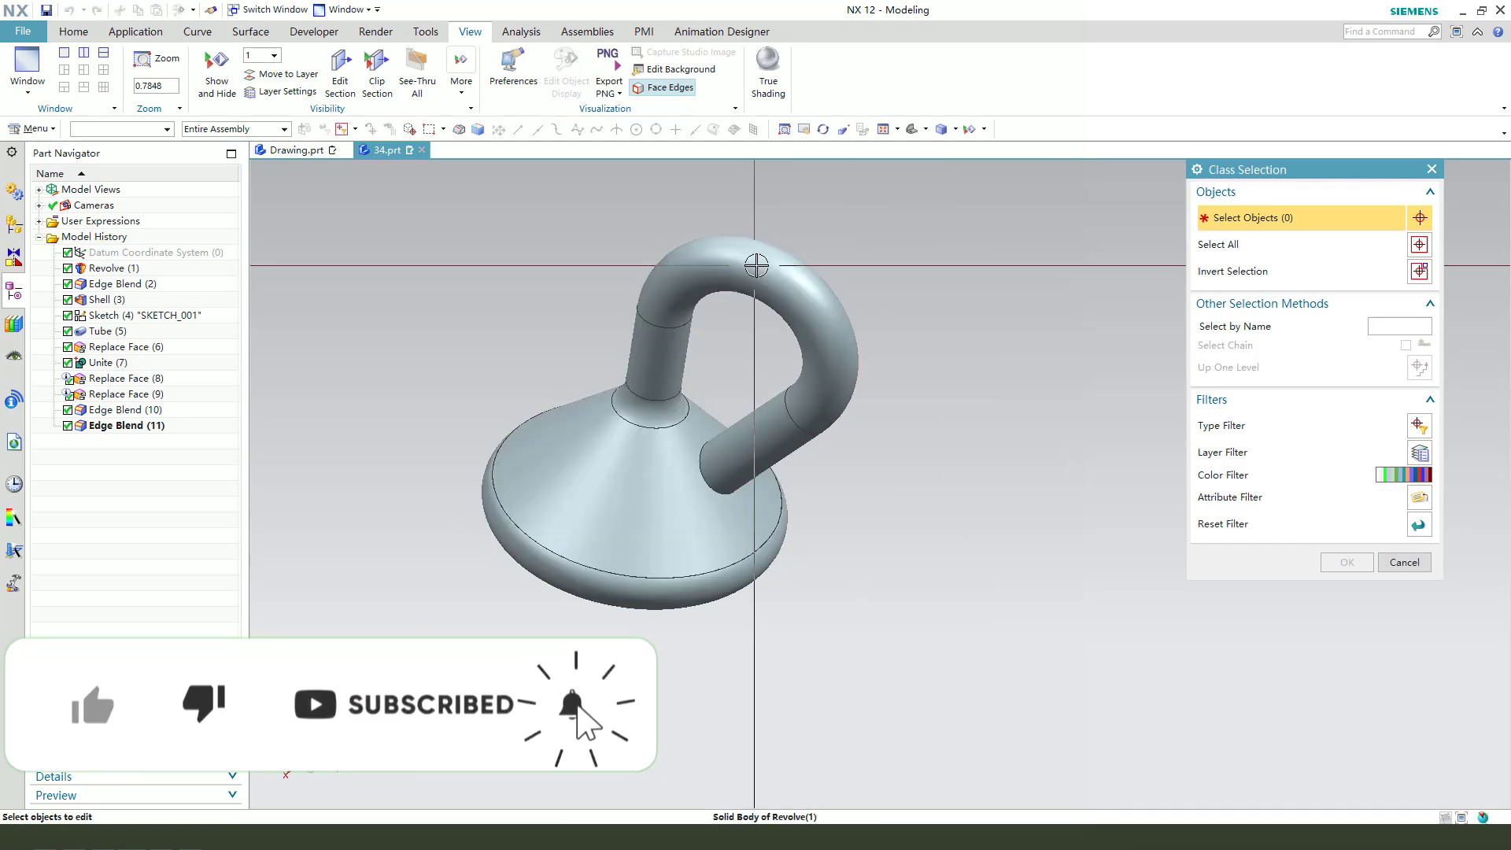
{"action": "left_click", "coordinate": [763, 259]}
{"action": "middle_click", "coordinate": [1314, 227]}
{"action": "left_click", "coordinate": [1382, 277]}
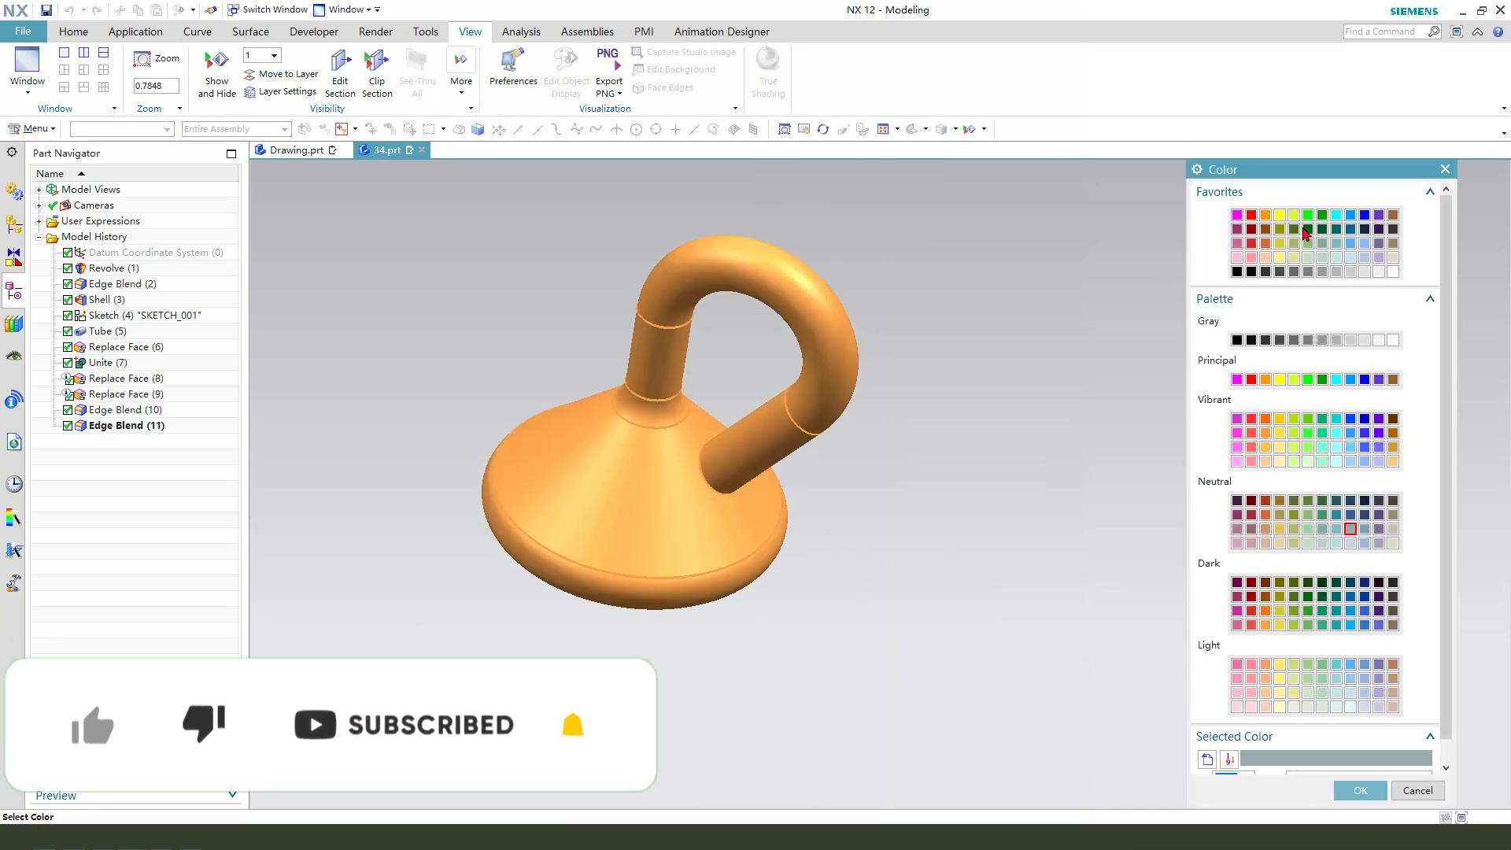
{"action": "middle_click", "coordinate": [1078, 399]}
{"action": "middle_click", "coordinate": [952, 489]}
- Hide the hook path sketch, Sketch (4)
{"action": "mouse_move", "coordinate": [952, 489]}
{"action": "middle_mouse_down"}
{"action": "mouse_move", "coordinate": [901, 489]}
{"action": "mouse_move", "coordinate": [995, 415]}
{"action": "mouse_move", "coordinate": [922, 475]}
{"action": "mouse_move", "coordinate": [945, 388]}
{"action": "mouse_move", "coordinate": [913, 392]}
{"action": "middle_mouse_up"}
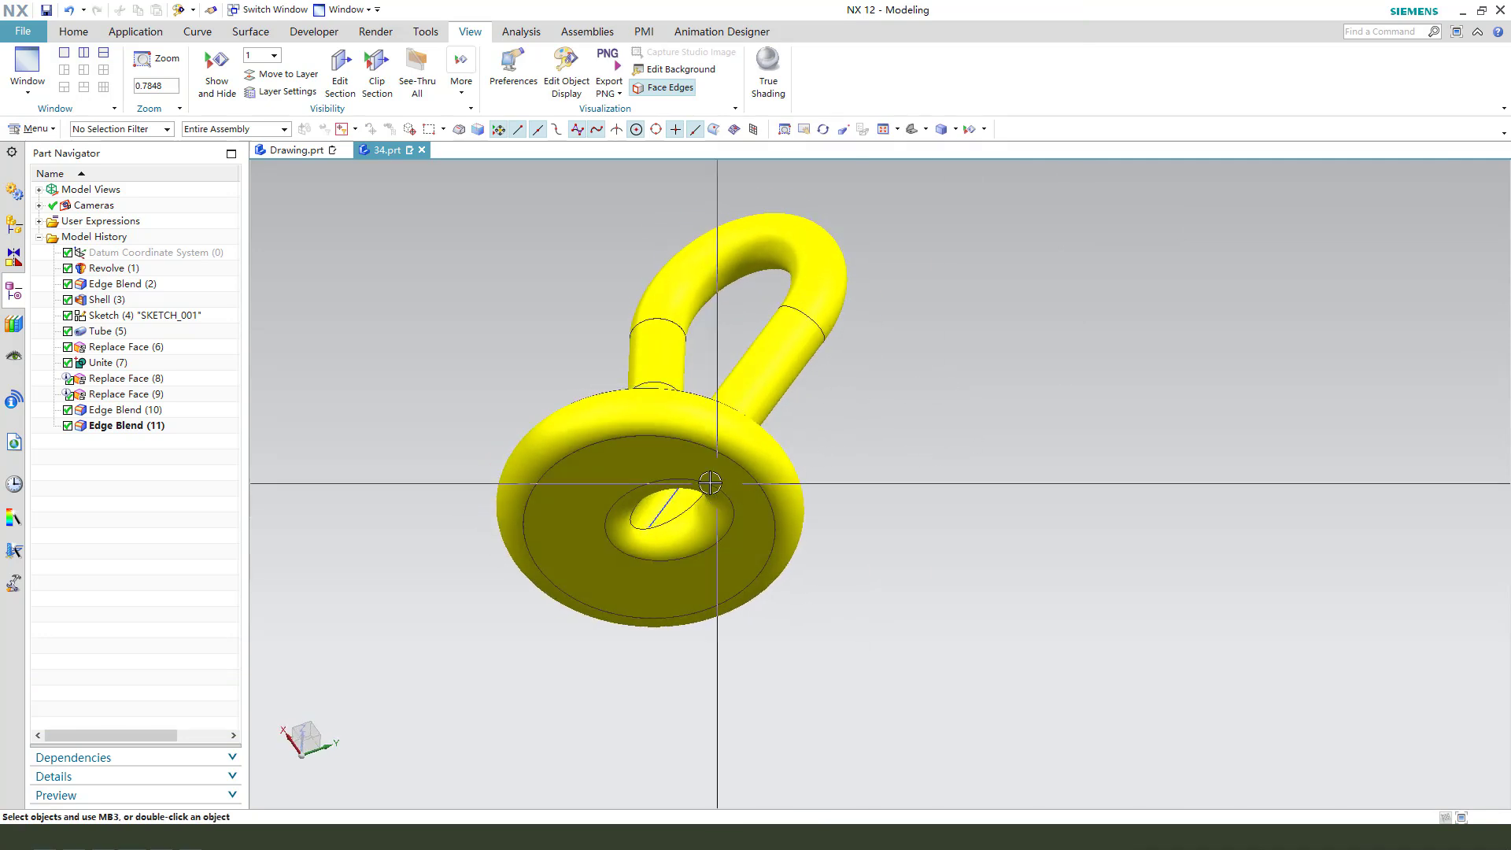
{"action": "left_click", "coordinate": [669, 503]}
{"action": "key", "text": "ctrl+b"}
{"action": "mouse_move", "coordinate": [796, 567]}
{"action": "middle_mouse_down"}
{"action": "mouse_move", "coordinate": [786, 456]}
{"action": "mouse_move", "coordinate": [783, 501]}
{"action": "mouse_move", "coordinate": [810, 528]}
{"action": "mouse_move", "coordinate": [767, 590]}
{"action": "mouse_move", "coordinate": [691, 658]}
{"action": "mouse_move", "coordinate": [598, 668]}
{"action": "mouse_move", "coordinate": [756, 630]}
{"action": "mouse_move", "coordinate": [786, 600]}
{"action": "mouse_move", "coordinate": [749, 627]}
{"action": "middle_mouse_up"}
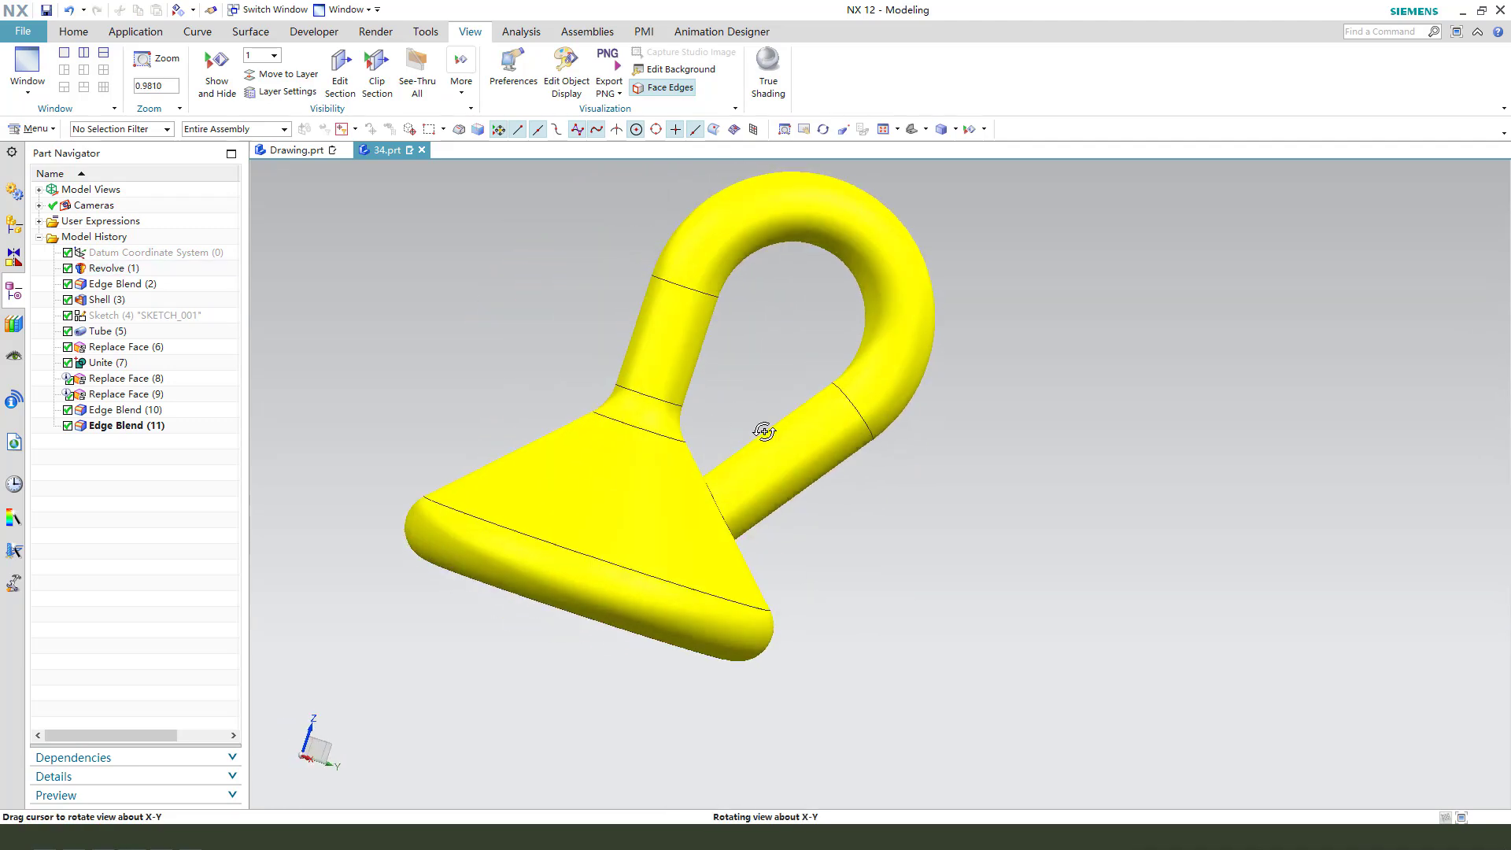